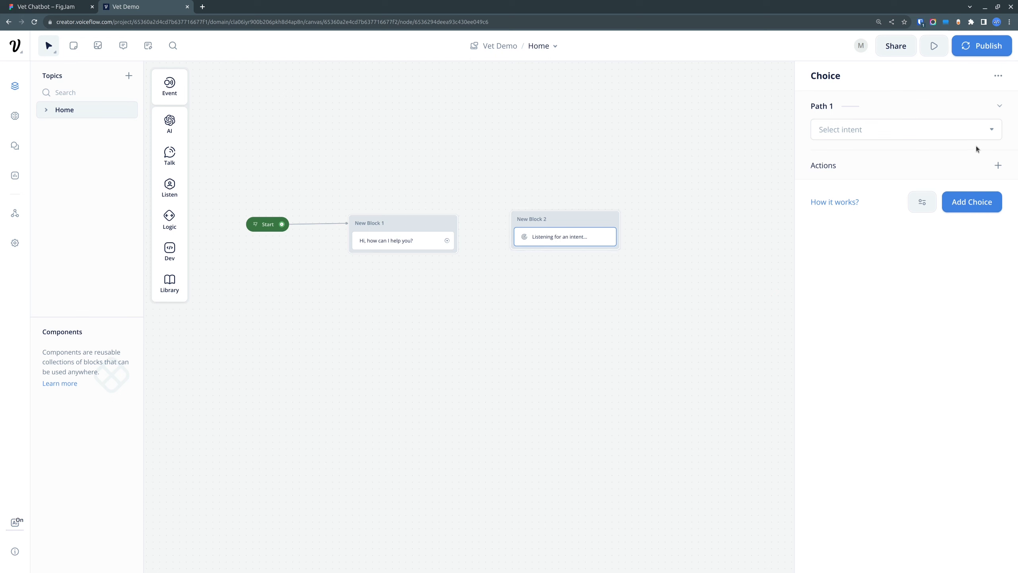
Step: Assign the Dog Scrathing intent to the first path of the choice step in New Block 2
left_click(994, 130)
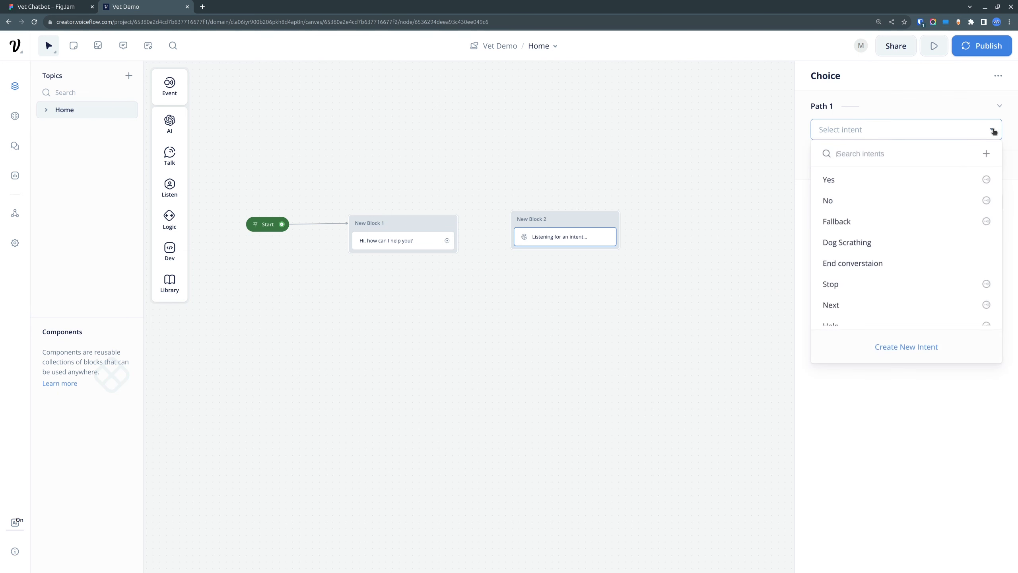
scroll(889, 229, "down", 2)
scroll(862, 242, "up", 1)
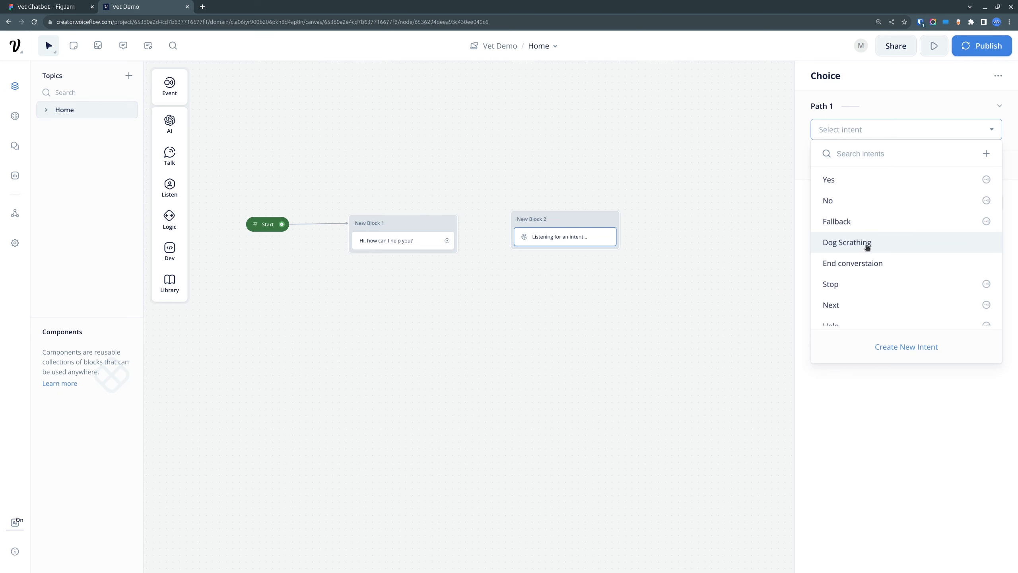
left_click(888, 247)
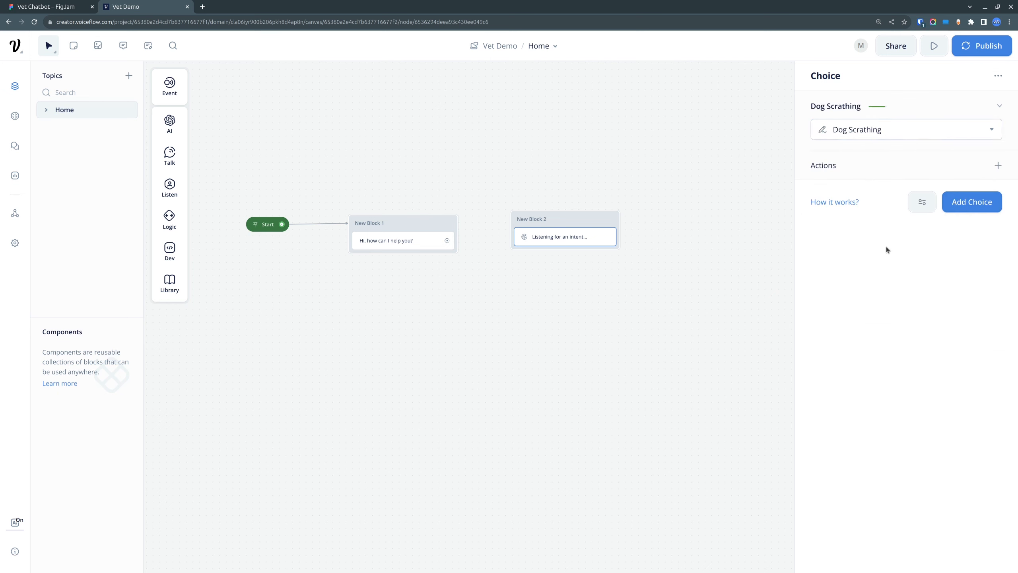
left_click(569, 157)
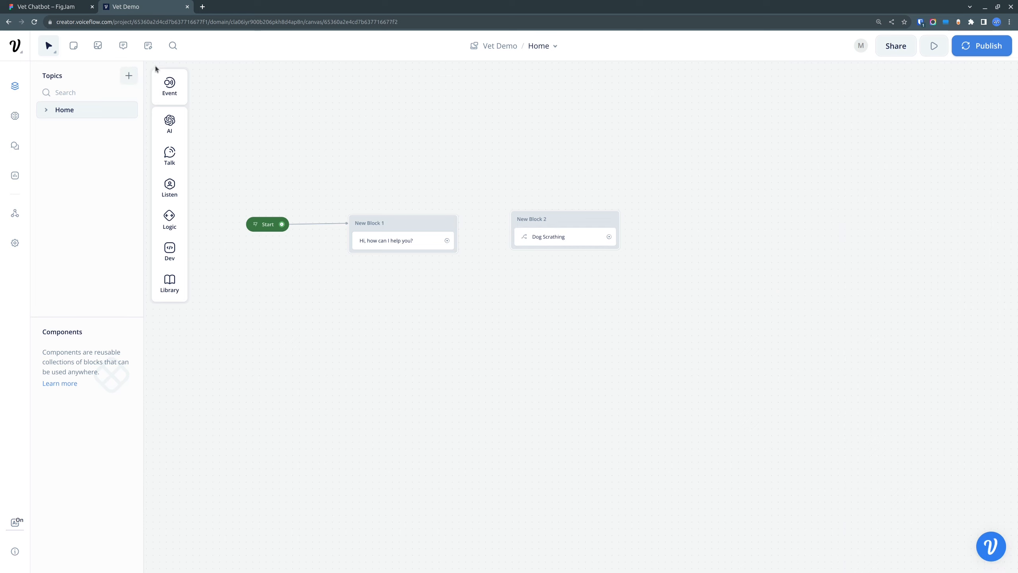
Step: Review the sample utterances of the Dog Scrathing intent in the project's intent list
left_click(148, 45)
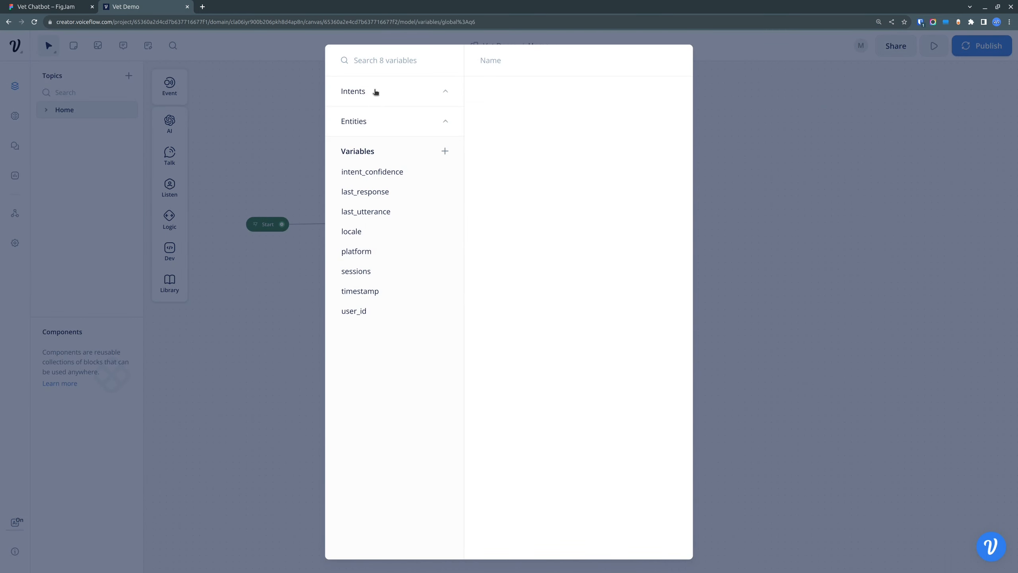
left_click(375, 92)
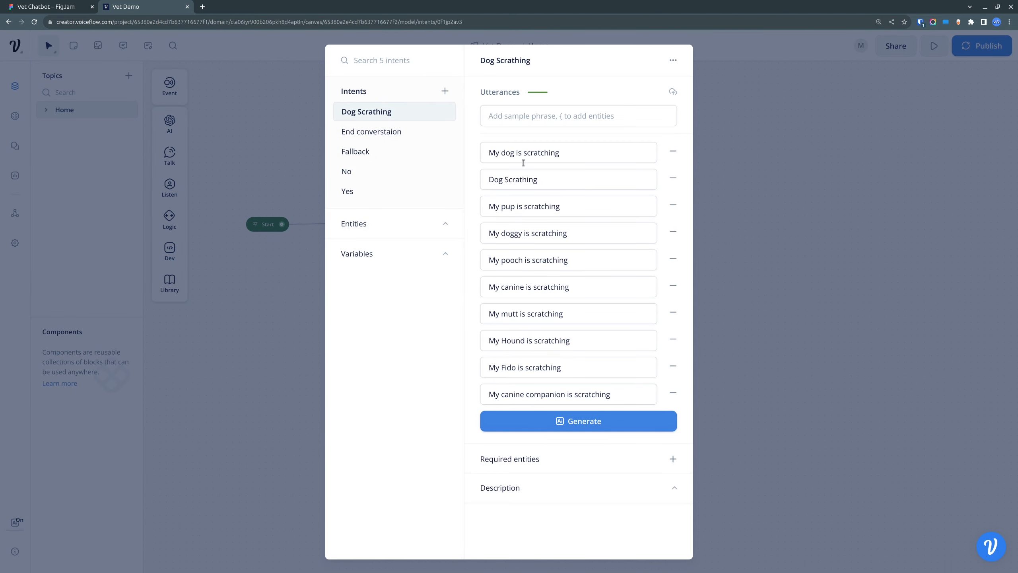
left_click(488, 152)
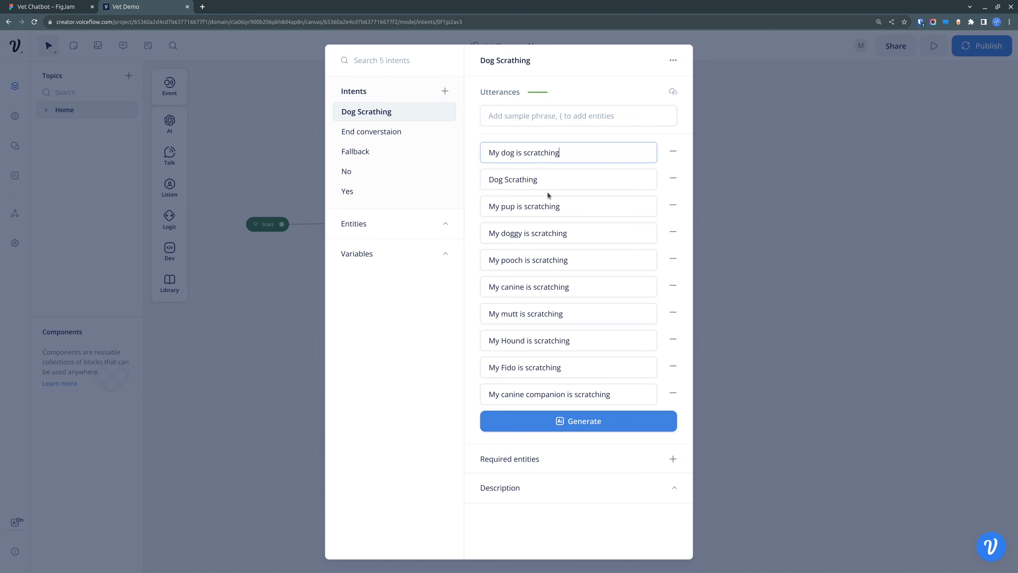
left_click(805, 290)
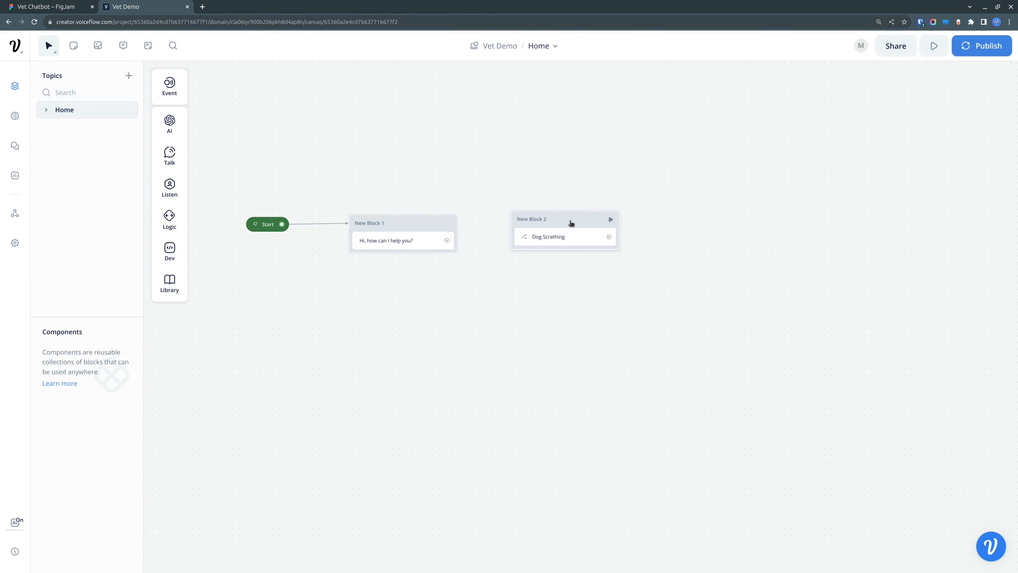
Step: Add a second choice path to New Block 2 and assign it the End converstaion intent
left_click_drag(571, 223, 567, 221)
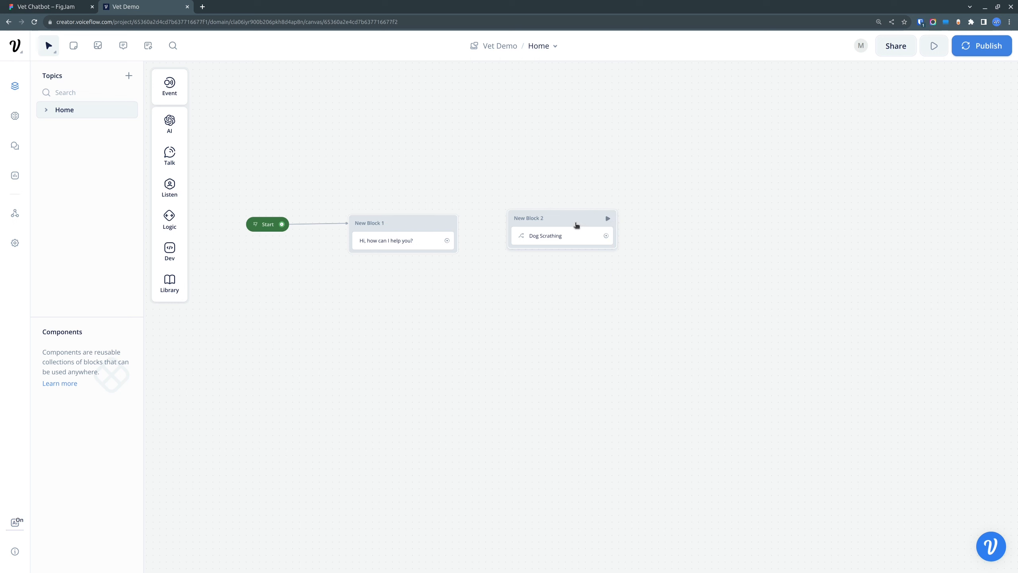
left_click(573, 235)
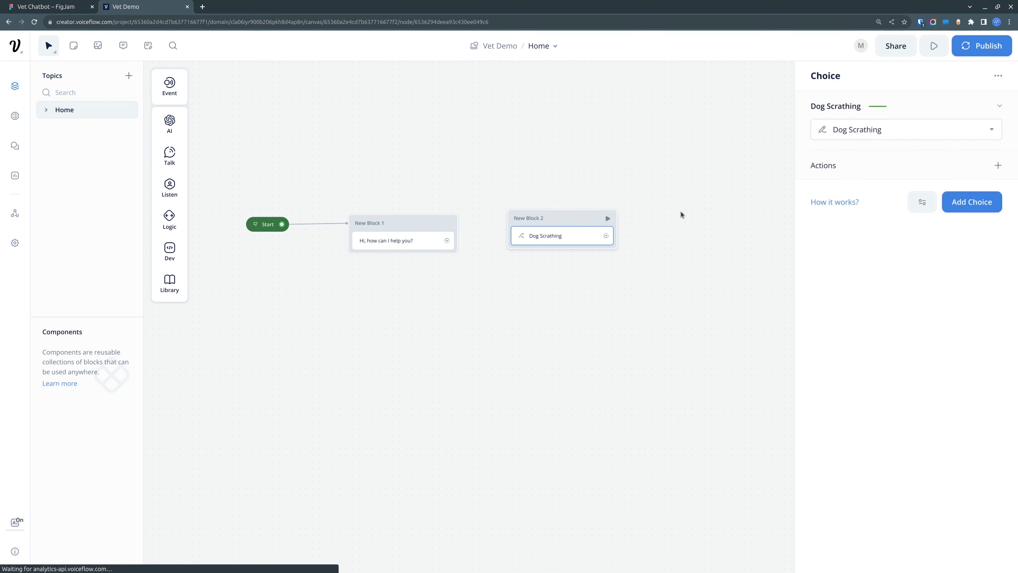
left_click(972, 202)
left_click(872, 218)
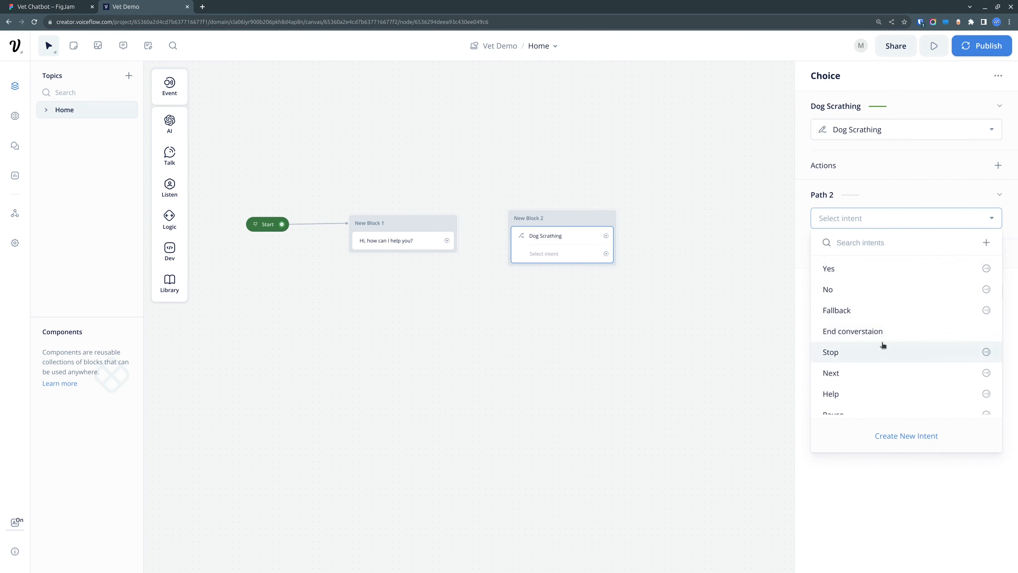
left_click(882, 333)
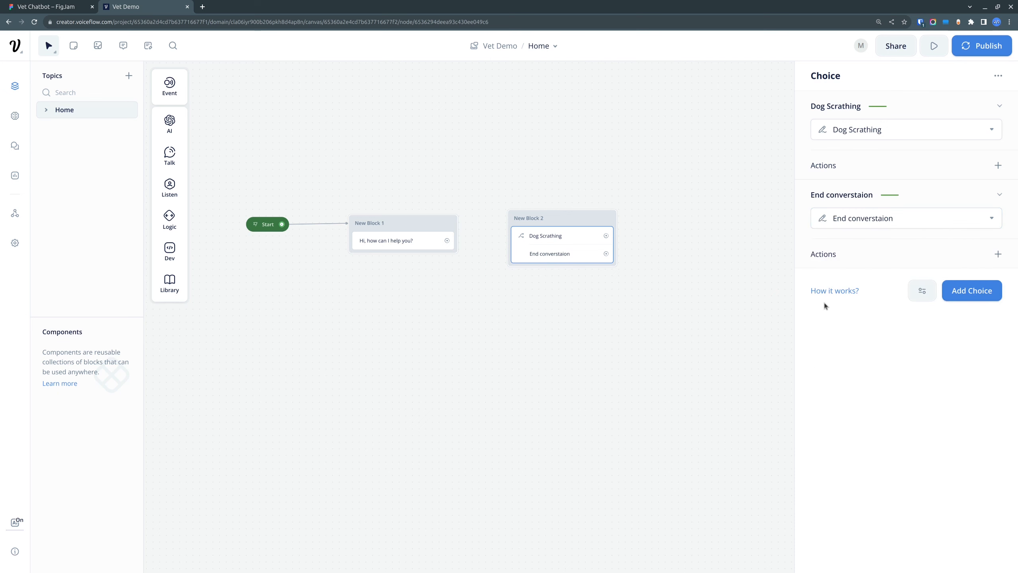
Step: Review the sample utterances of the End converstaion intent
left_click(148, 46)
left_click(379, 135)
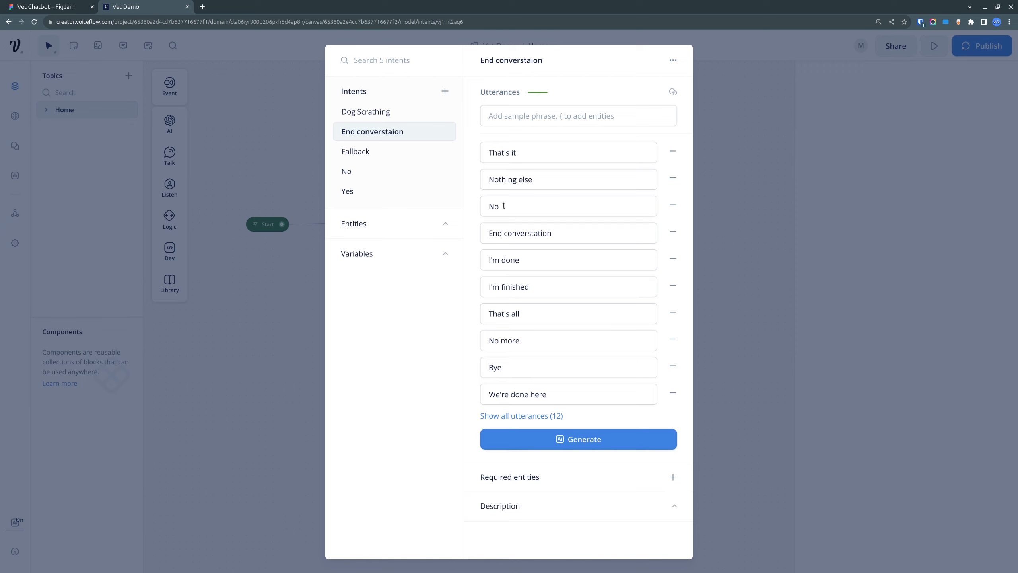
left_click_drag(503, 206, 488, 207)
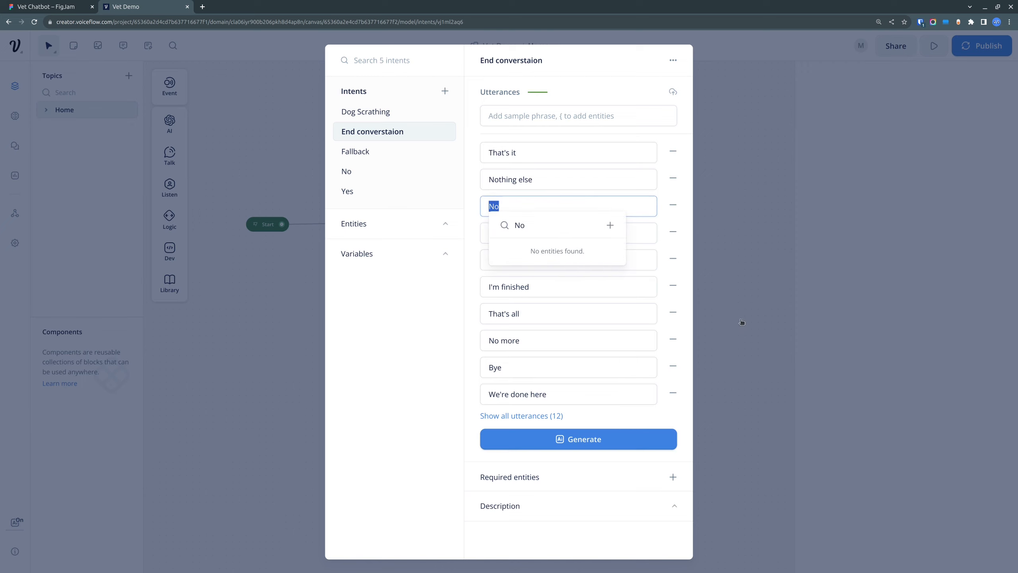
left_click(749, 313)
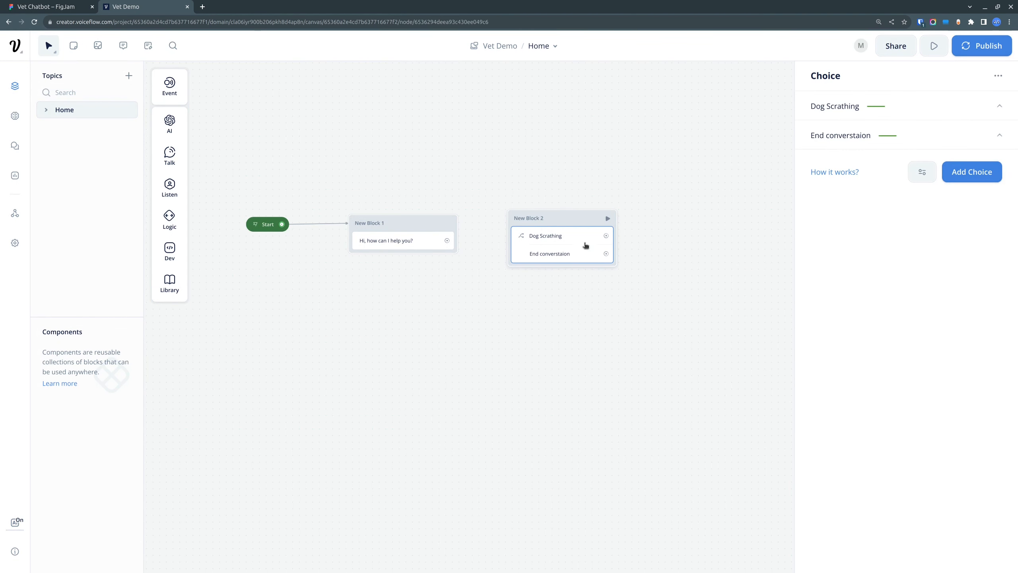
Step: Move New Block 2 slightly closer to New Block 1 and check the planned flow in the FigJam diagram
left_click_drag(568, 221, 559, 220)
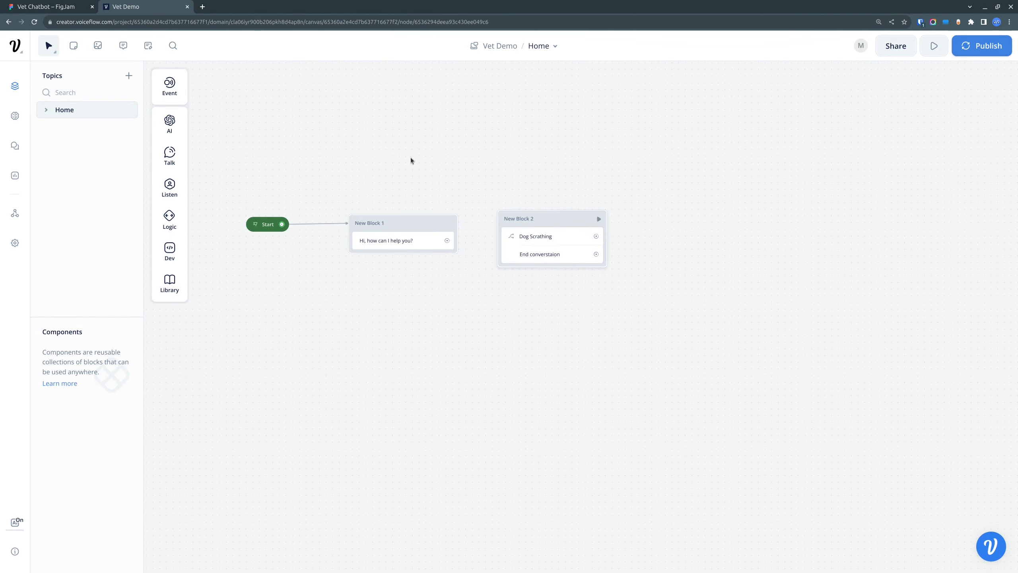
key("ctrl+Tab")
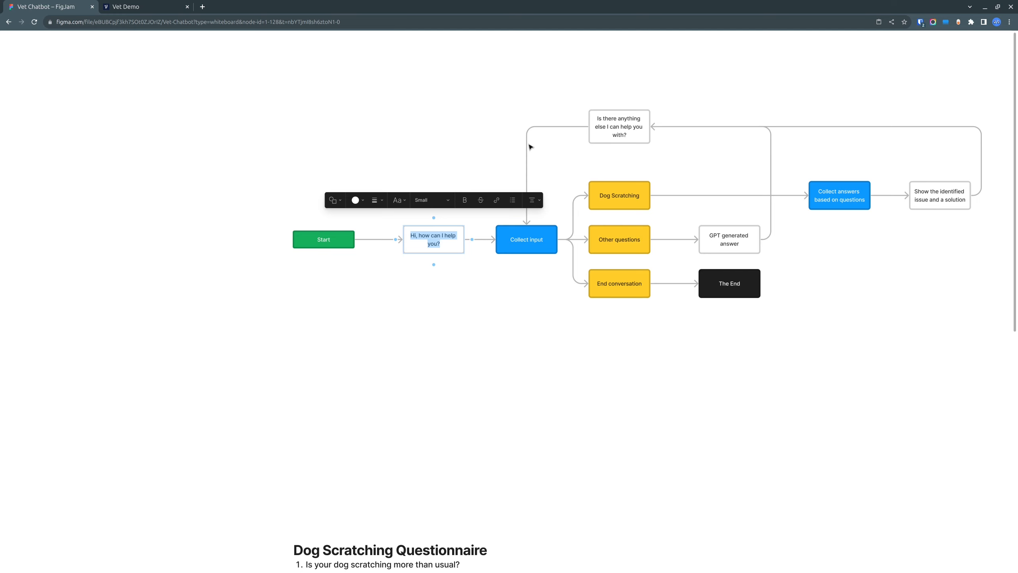
key("ctrl+Tab")
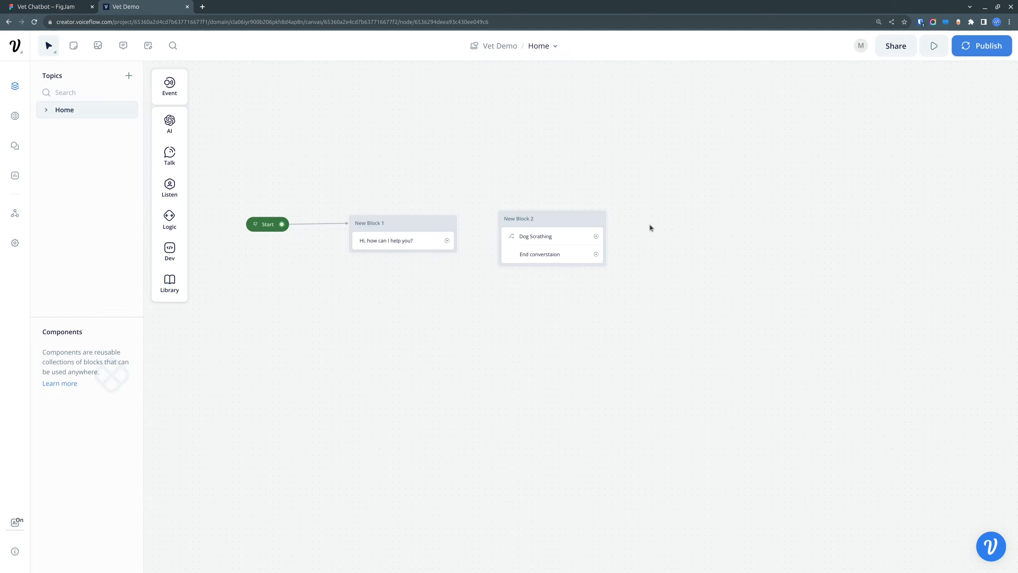
Step: Manually add a No match response to the choice step in New Block 2 and give it its own path
left_click(566, 225)
left_click(923, 172)
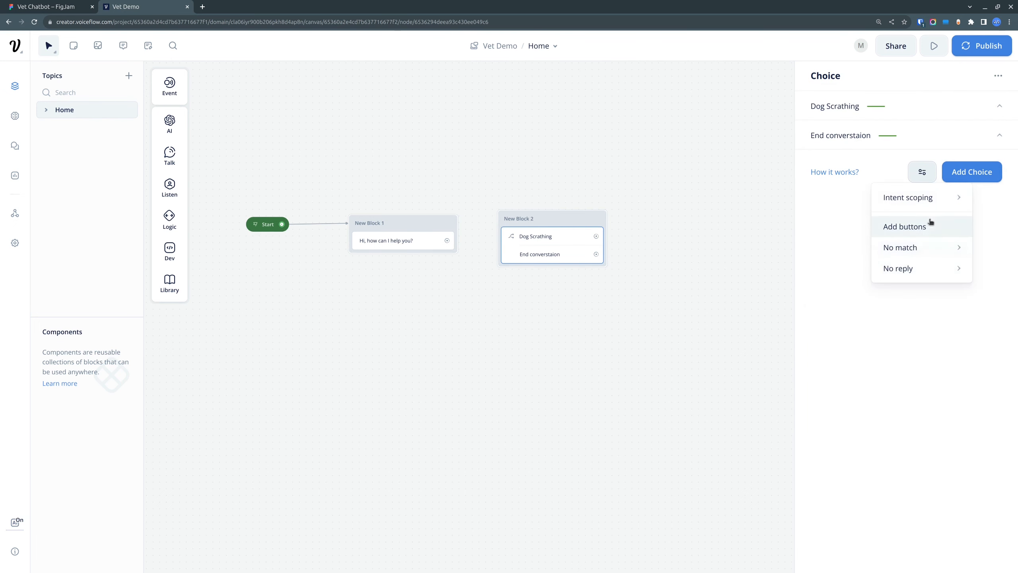
mouse_move(934, 246)
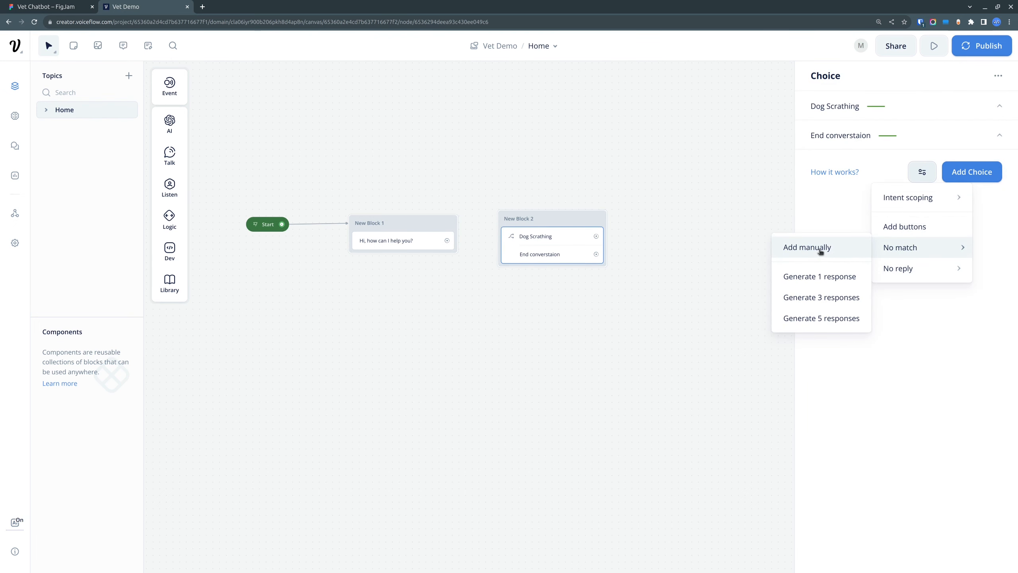
left_click(821, 251)
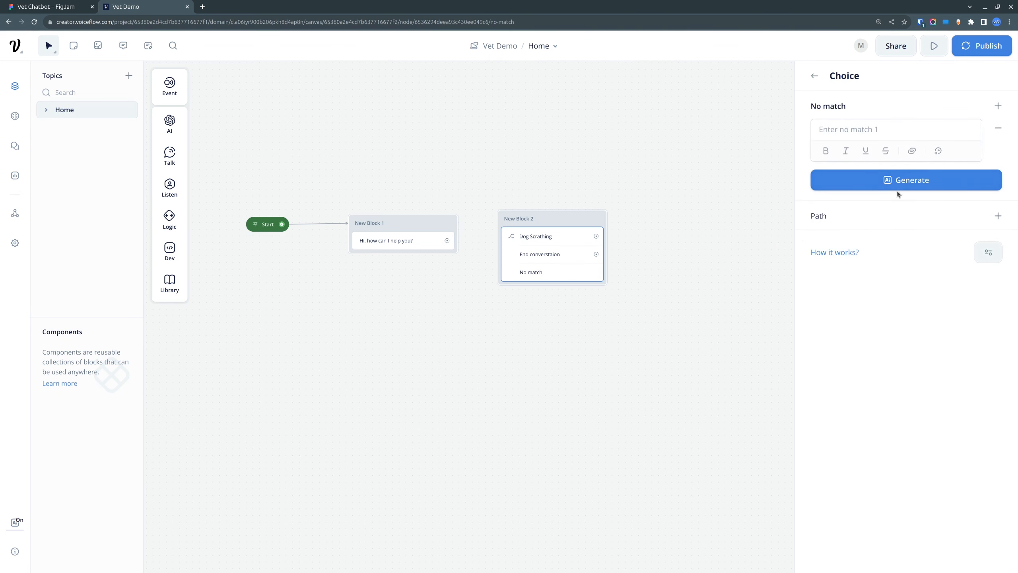
left_click(998, 216)
left_click(706, 332)
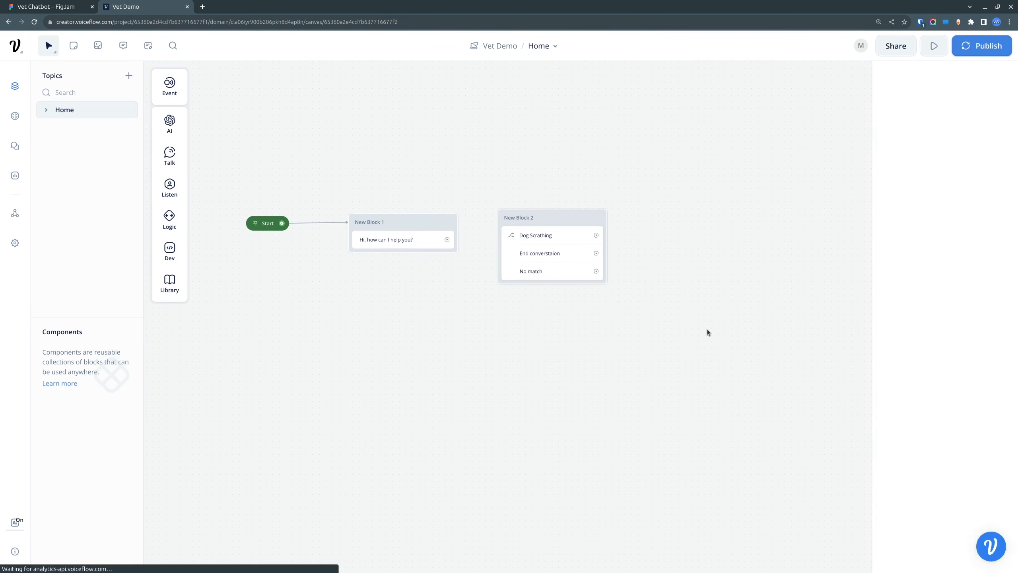
Step: Set the choice step's intent scoping to Only intents in this step
left_click(569, 228)
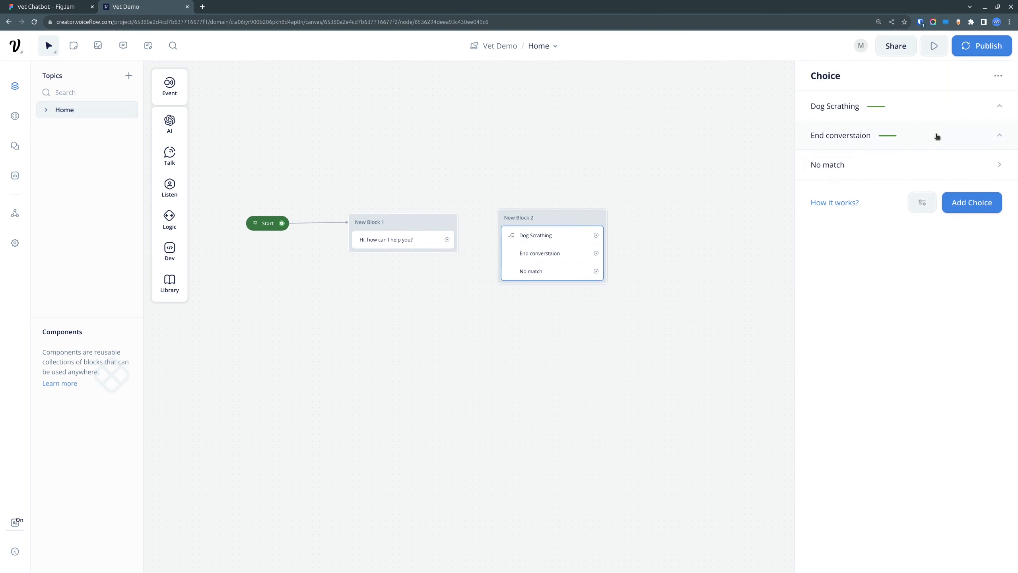
left_click(921, 211)
mouse_move(934, 228)
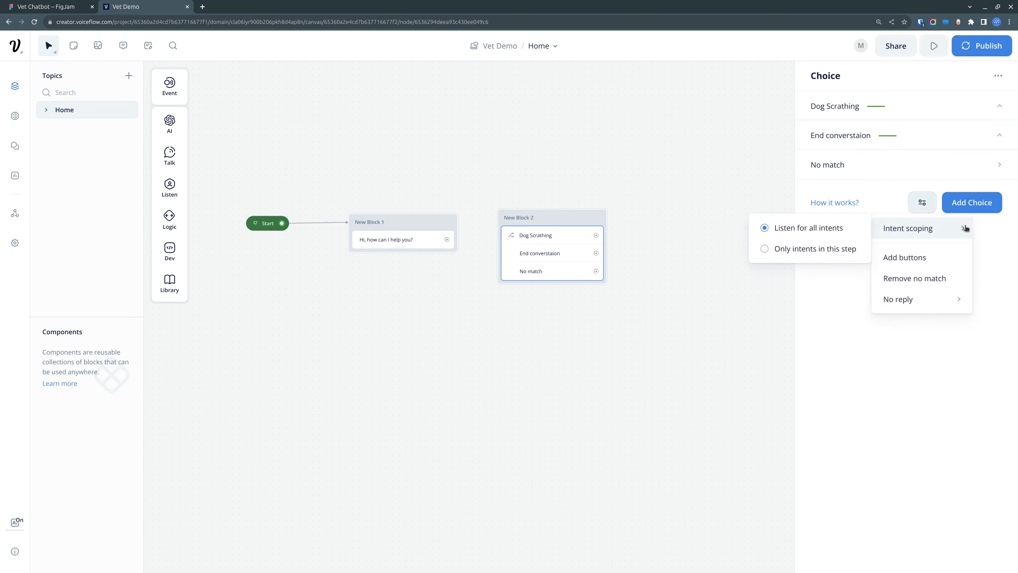
left_click(822, 253)
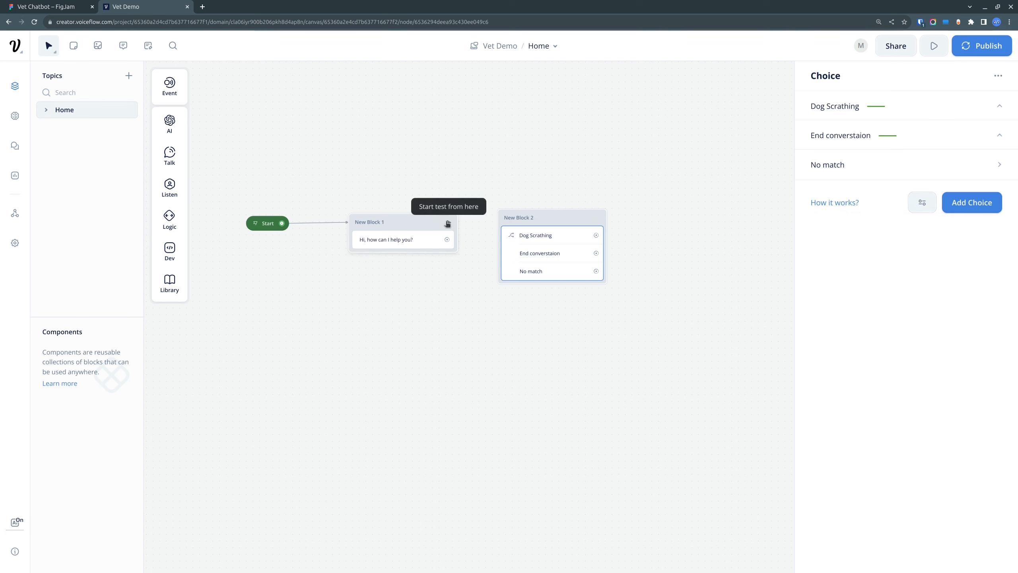
Step: Connect the greeting in New Block 1 to New Block 2 and link the End converstaion path to an End action
left_click_drag(447, 239, 639, 259)
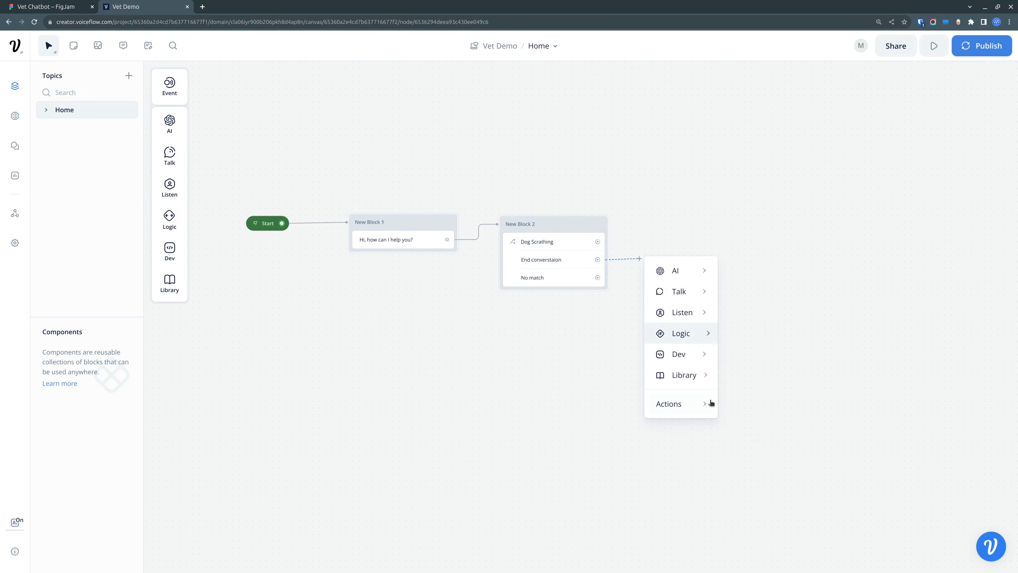
mouse_move(709, 404)
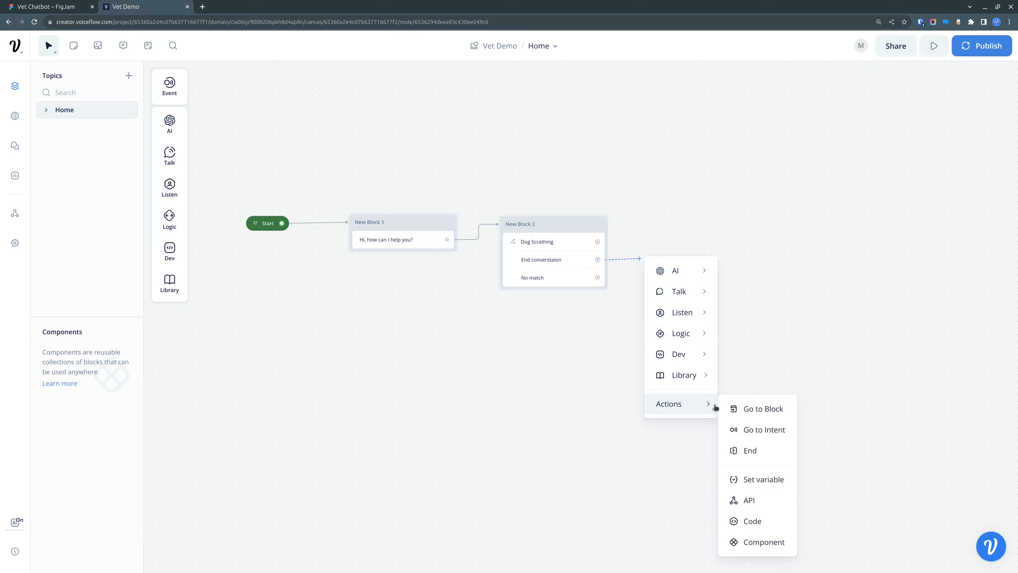
left_click(754, 450)
left_click_drag(711, 275, 607, 221)
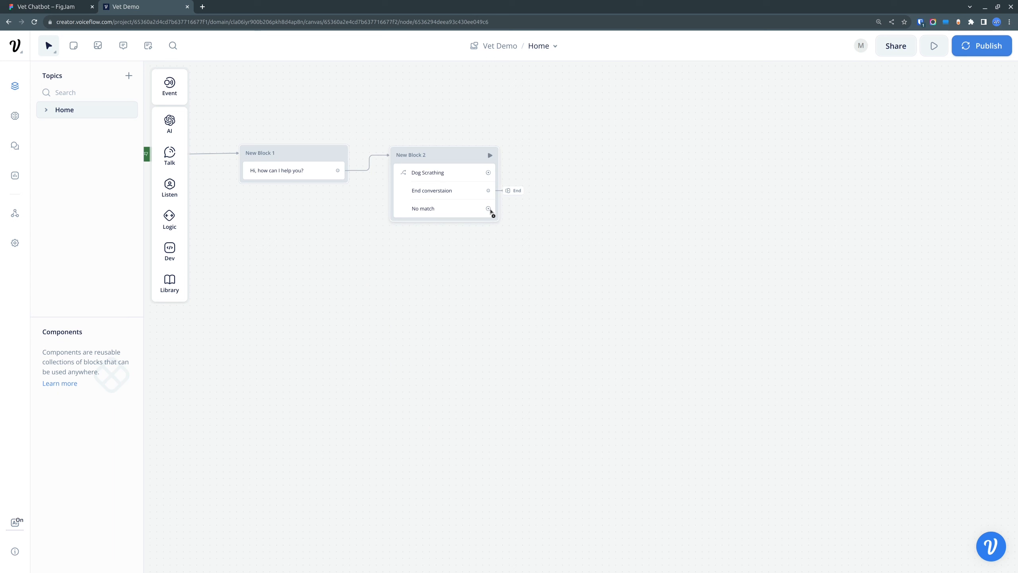
Step: Rename the No match path of the choice step to "Other question"
left_click(417, 211)
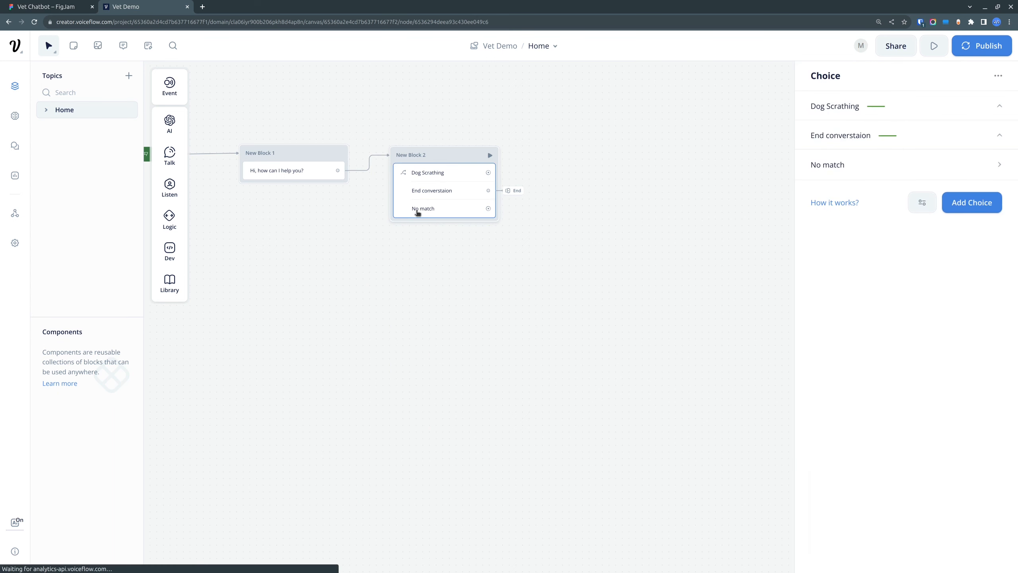
left_click(936, 165)
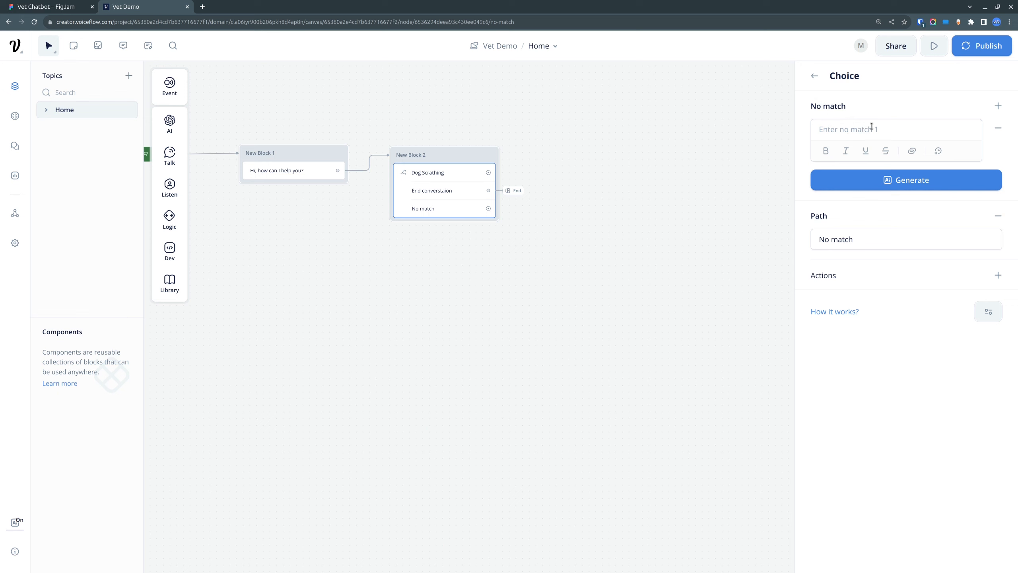
left_click_drag(855, 244, 786, 237)
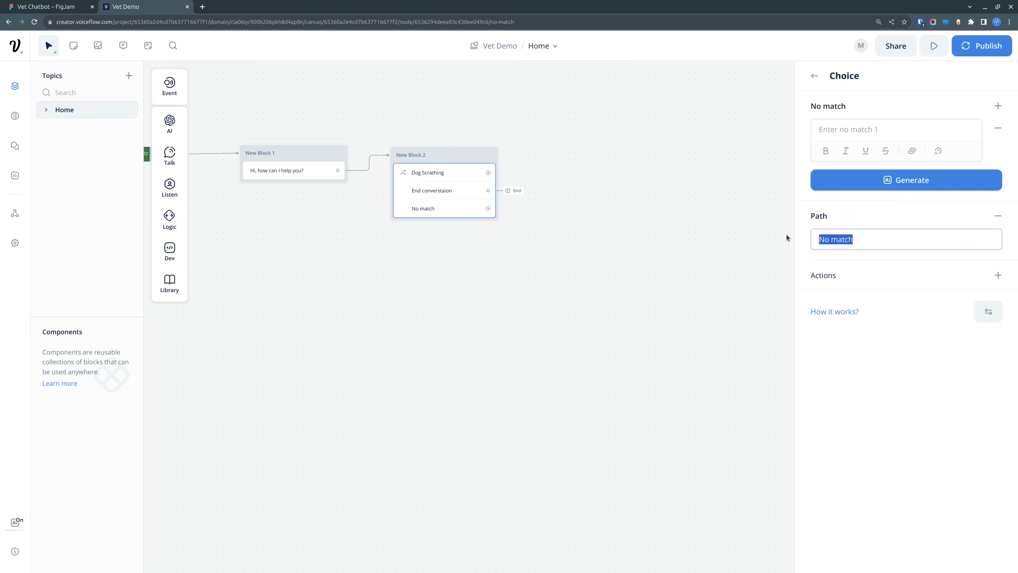
type("Other question")
left_click(662, 319)
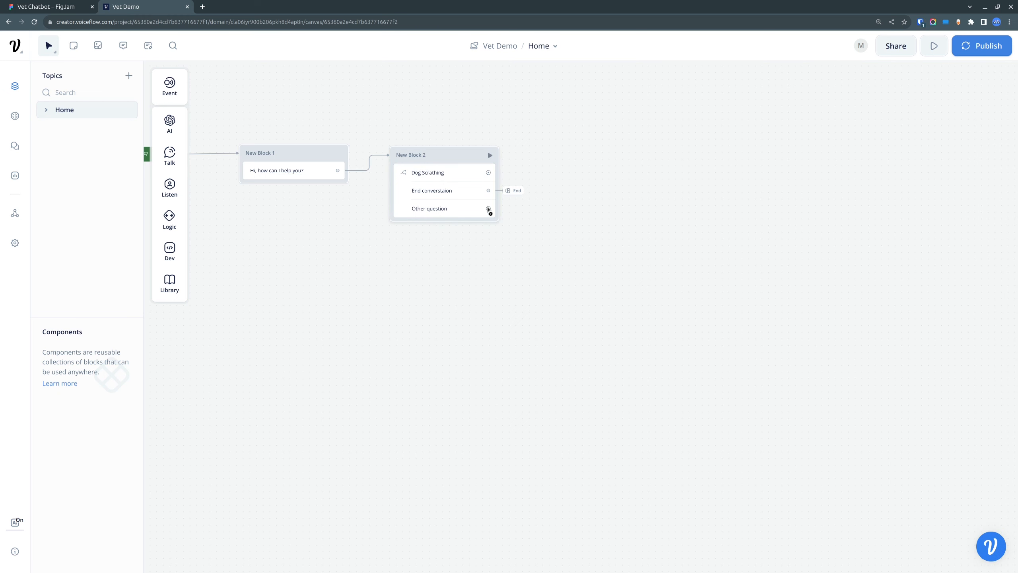
Step: Connect the Other question path to a new Response AI block placed beside New Block 2
left_click_drag(489, 208, 604, 208)
mouse_move(638, 219)
left_click(730, 223)
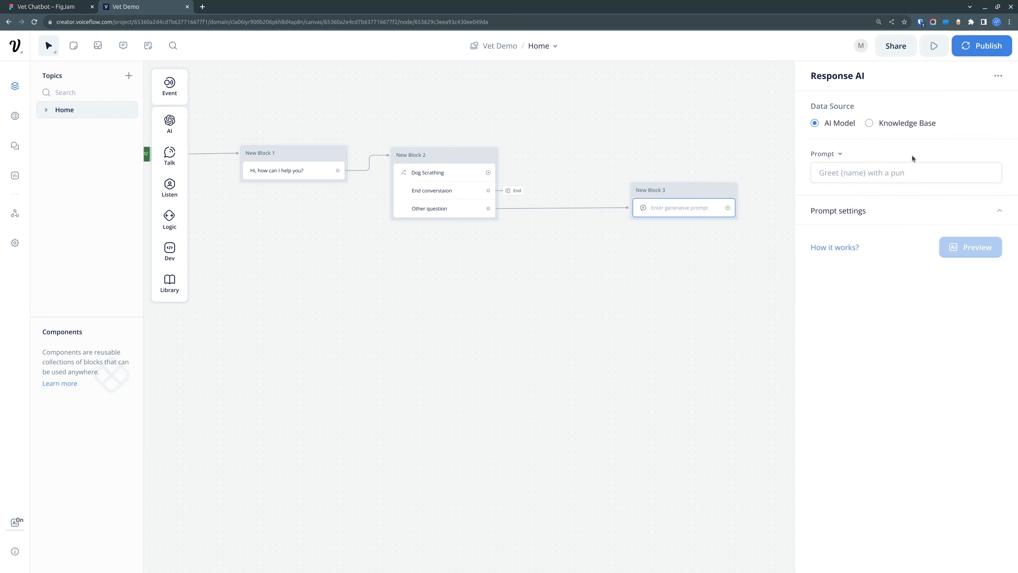
Step: Set the Response AI prompt to the {last_response} variable and move its block closer to New Block 2
left_click(876, 172)
type("{las")
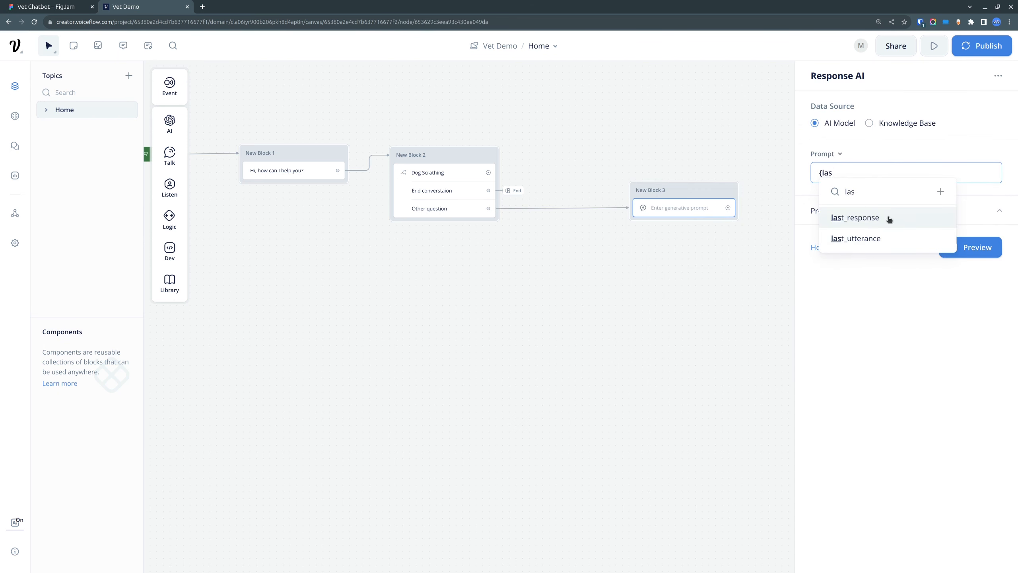
left_click(889, 220)
left_click_drag(693, 191, 635, 193)
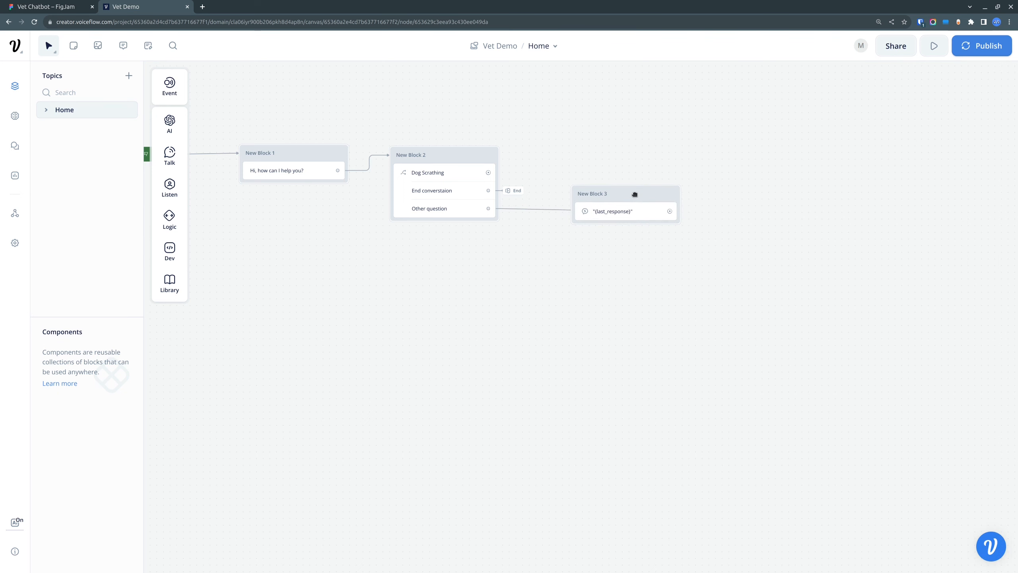
Step: Set the Response AI system prompt to "You are a veterinarian expert. You job is to help customers as best as you can with pet related issues."
left_click(659, 215)
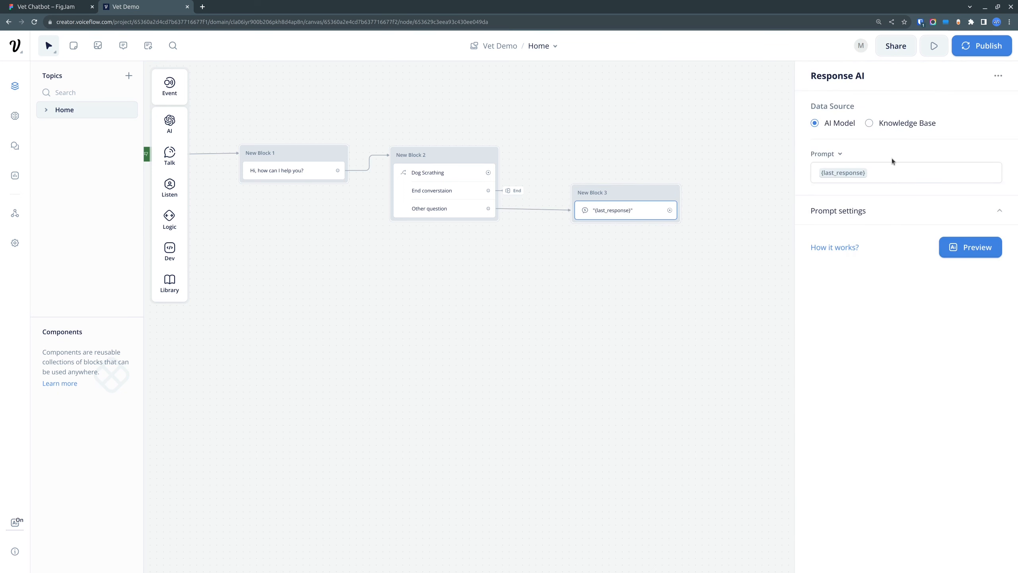
left_click(901, 210)
left_click(881, 356)
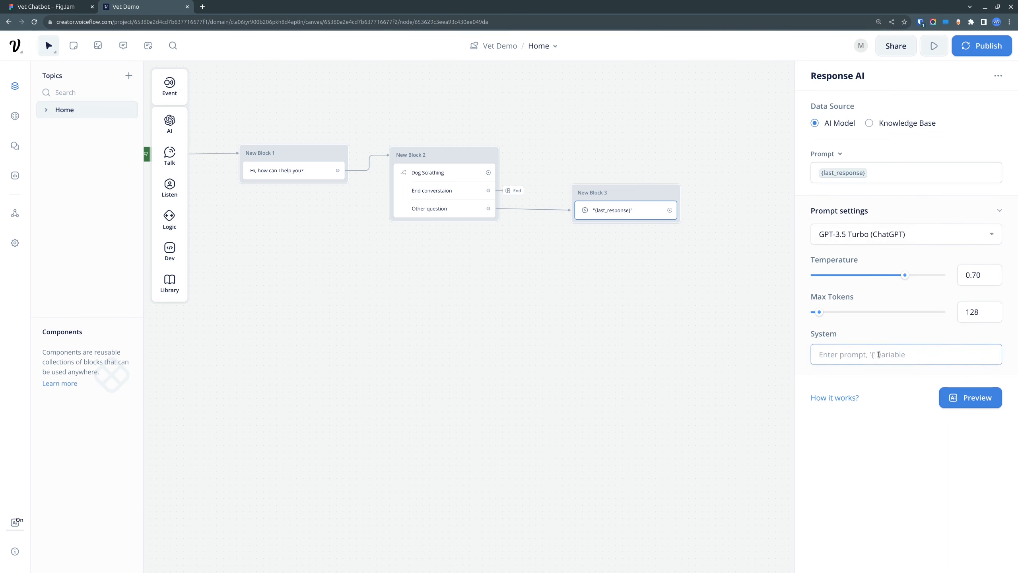
type("You are a veterinarian expert. You job is to help")
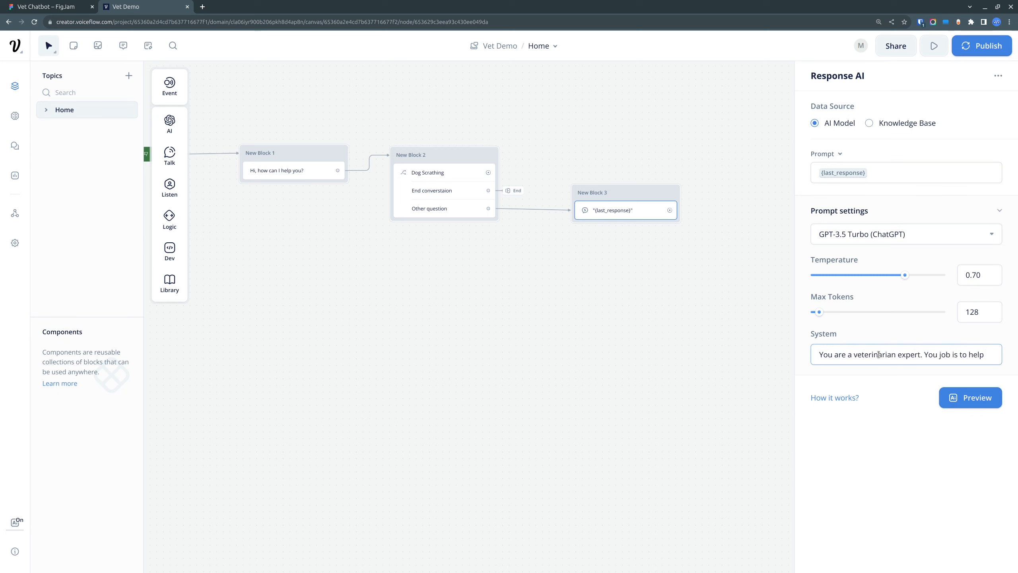
type(" customers as best as you can with pet related issues.")
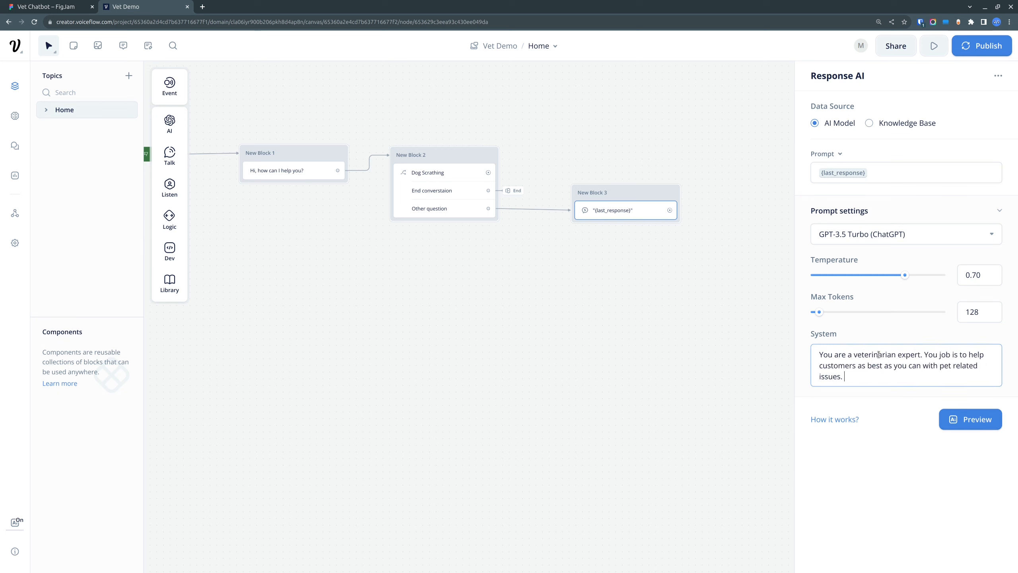
Step: Add to the system prompt: "If the question is not pet related, say that you don't know the answer. Don't ask any follow up questions."
key("Return")
key("Return")
type("If the question is not pet related, say t")
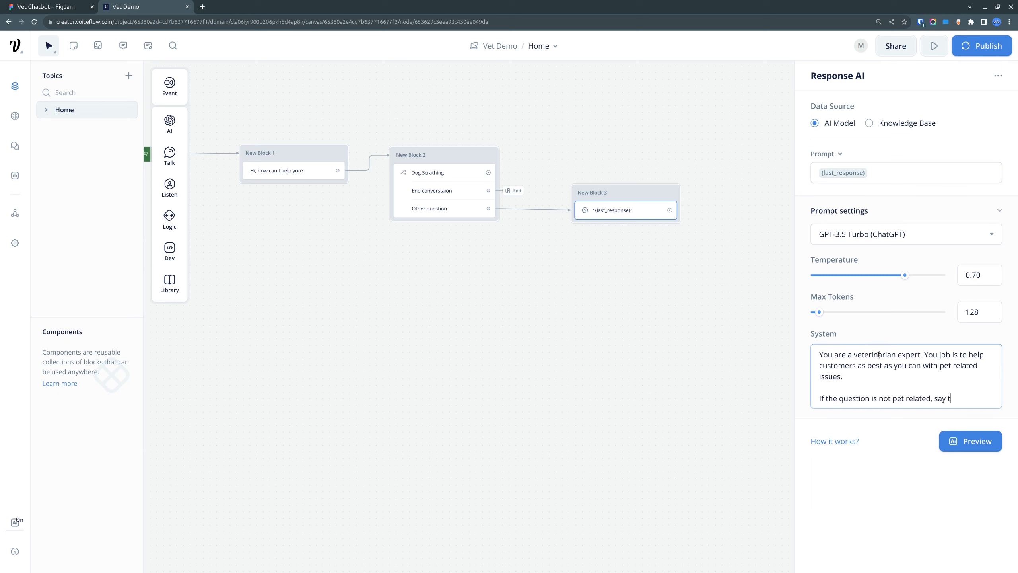
type("hat you don't know the answer. Don't ask any fa")
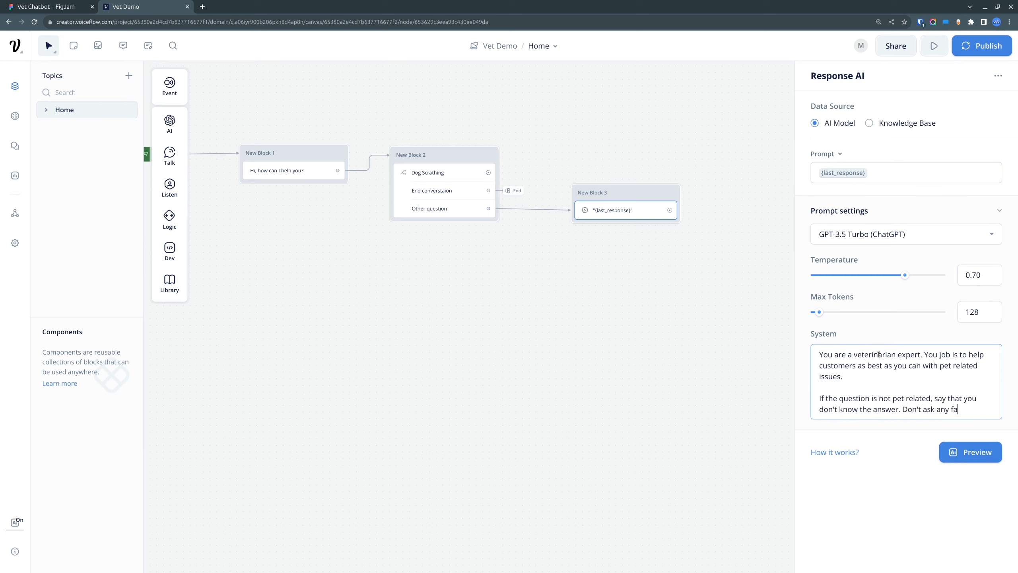
type("llow up questions.")
left_click(687, 292)
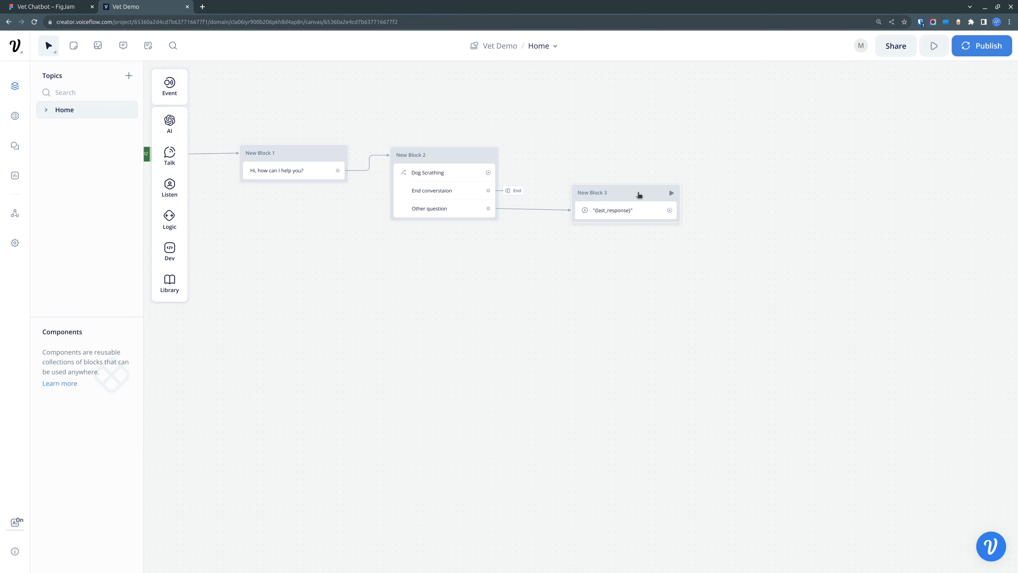
Step: Connect the Response AI output in New Block 3 to a new Text block placed above it
left_click_drag(639, 195, 642, 192)
left_click_drag(608, 112, 582, 276)
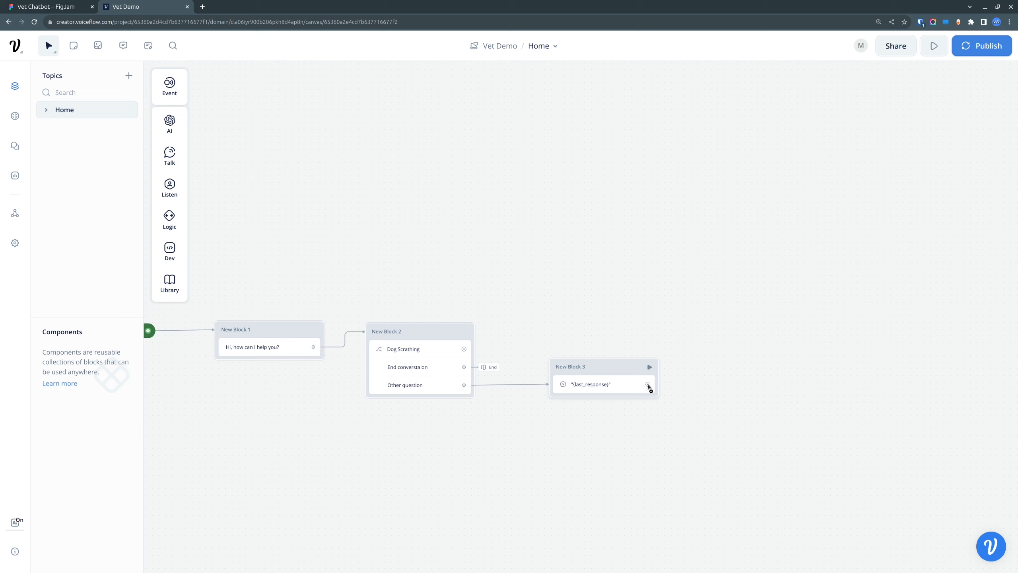
left_click_drag(648, 386, 516, 187)
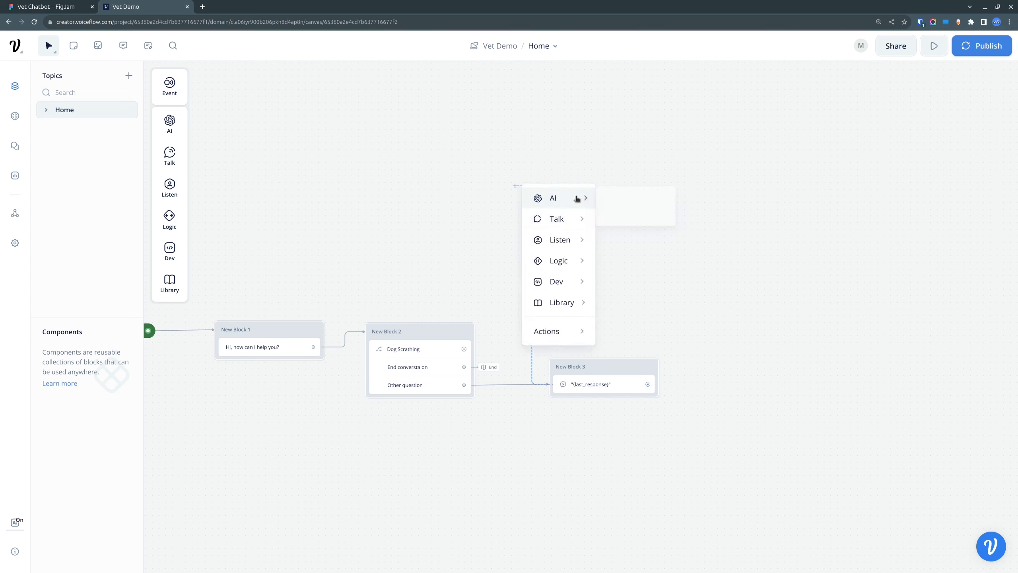
mouse_move(574, 223)
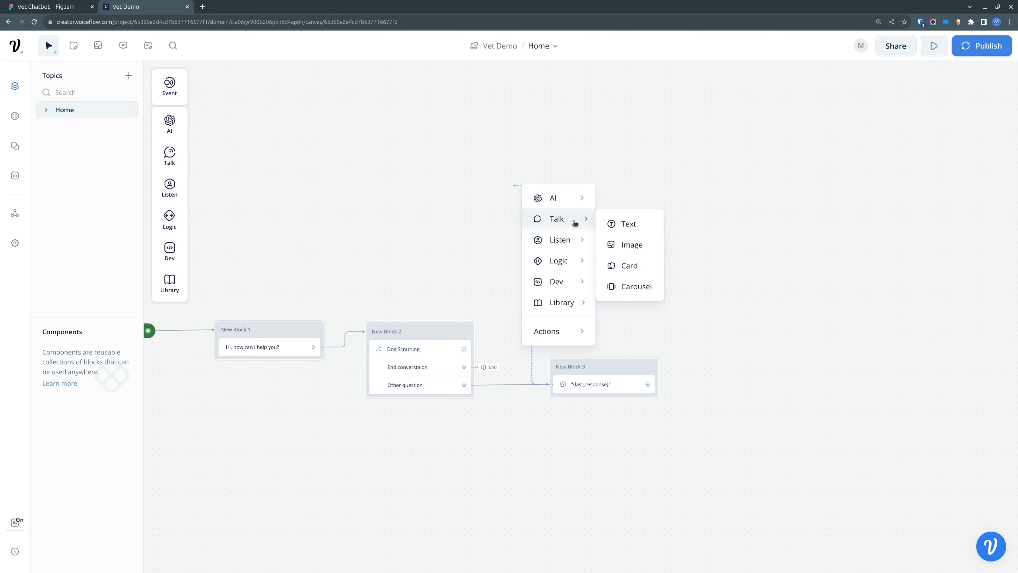
left_click(624, 224)
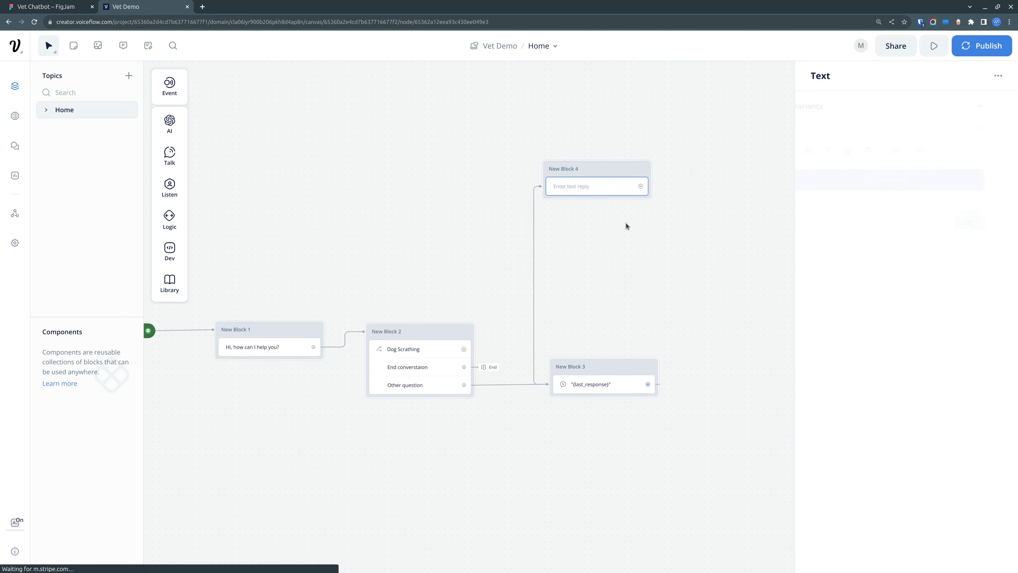
Step: Copy "Is there anything else I can help you with?" from the FigJam flowchart into the text reply of New Block 4 in Voiceflow
left_click(55, 6)
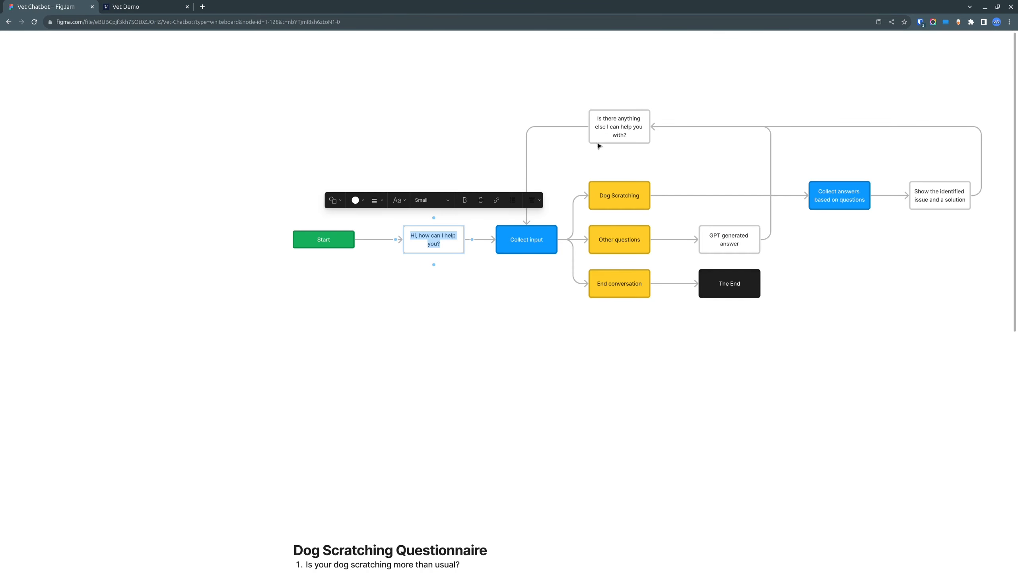
left_click(619, 130)
double_click(625, 126)
left_click(623, 125)
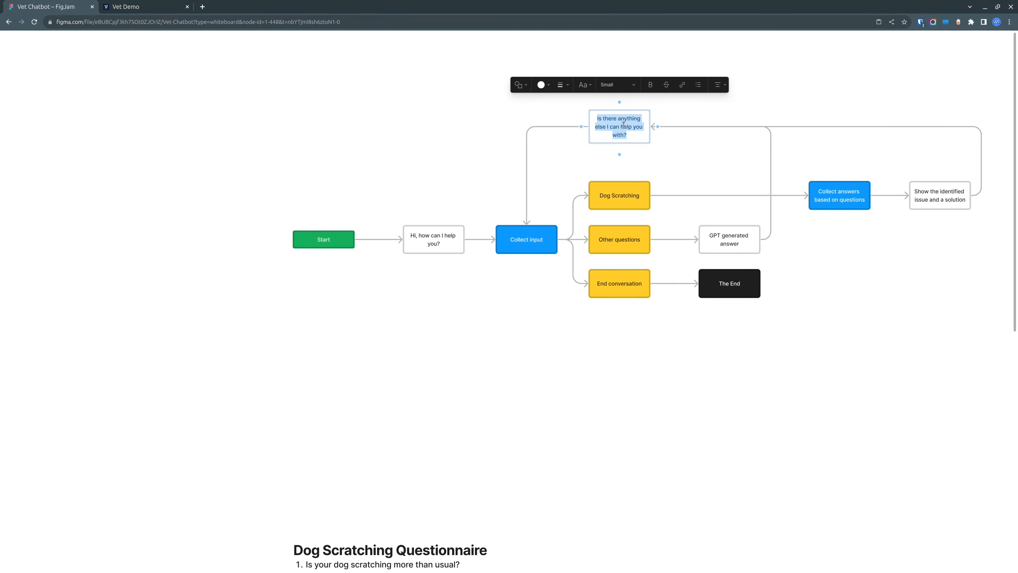
key("ctrl+c")
left_click(141, 6)
left_click(866, 128)
key("ctrl+v")
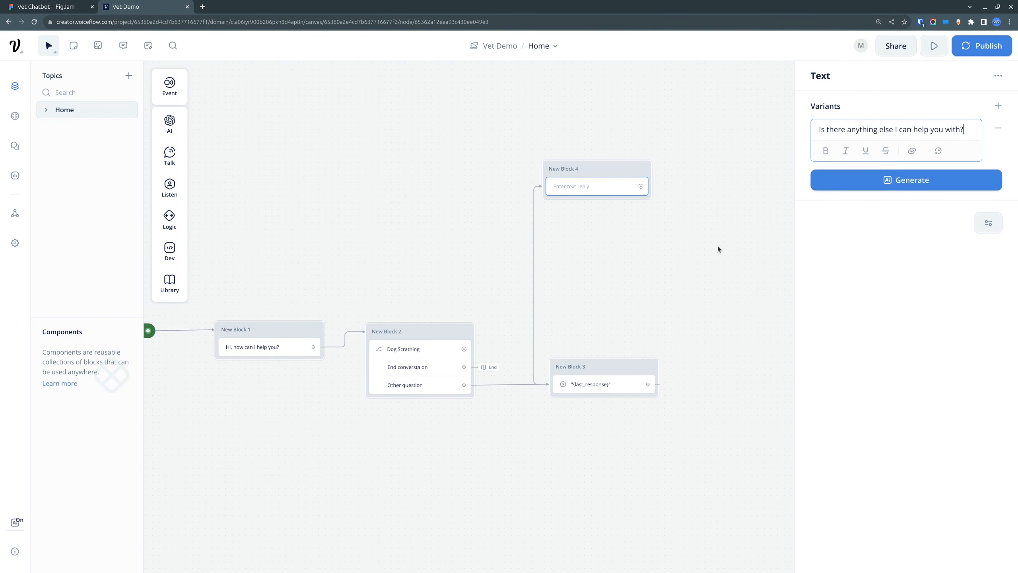
left_click(718, 246)
Step: Connect New Block 4 back to New Block 2 and shift New Block 4 slightly away from it
left_click_drag(598, 175, 398, 330)
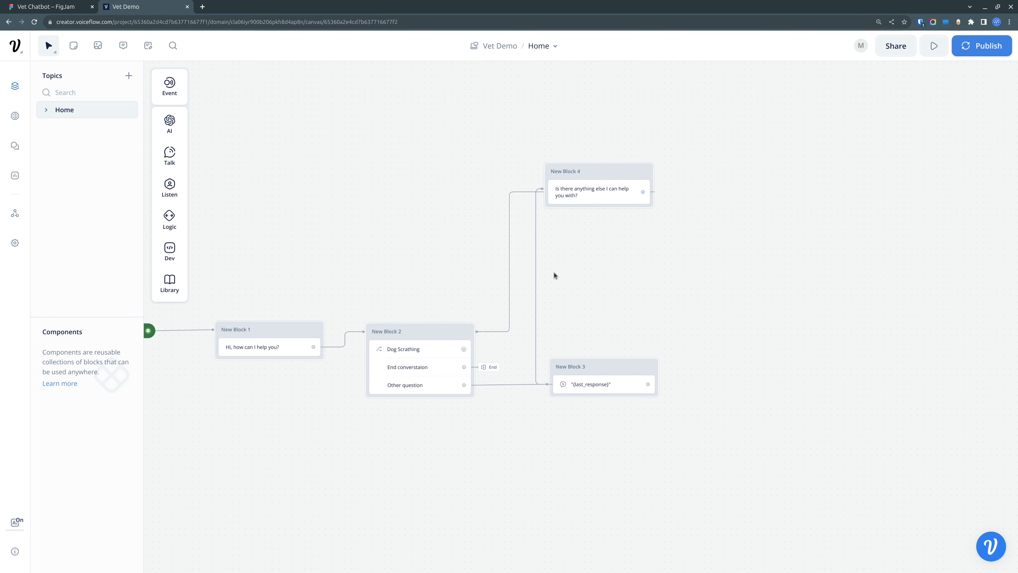
left_click_drag(605, 174, 628, 168)
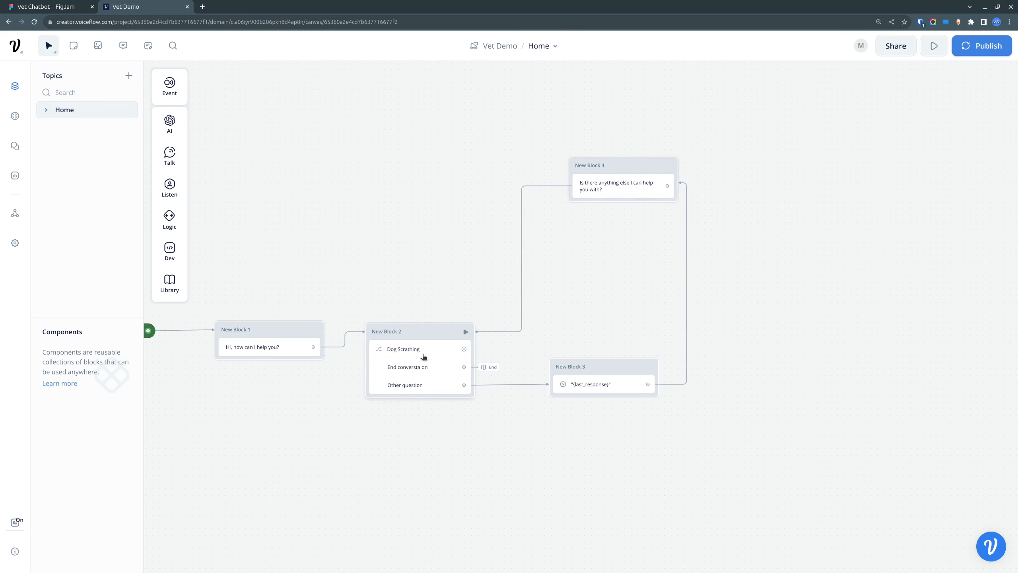
Step: Connect the Dog Scrathing path of New Block 2 to a new Text block placed well beyond New Block 3
left_click_drag(422, 352, 810, 348)
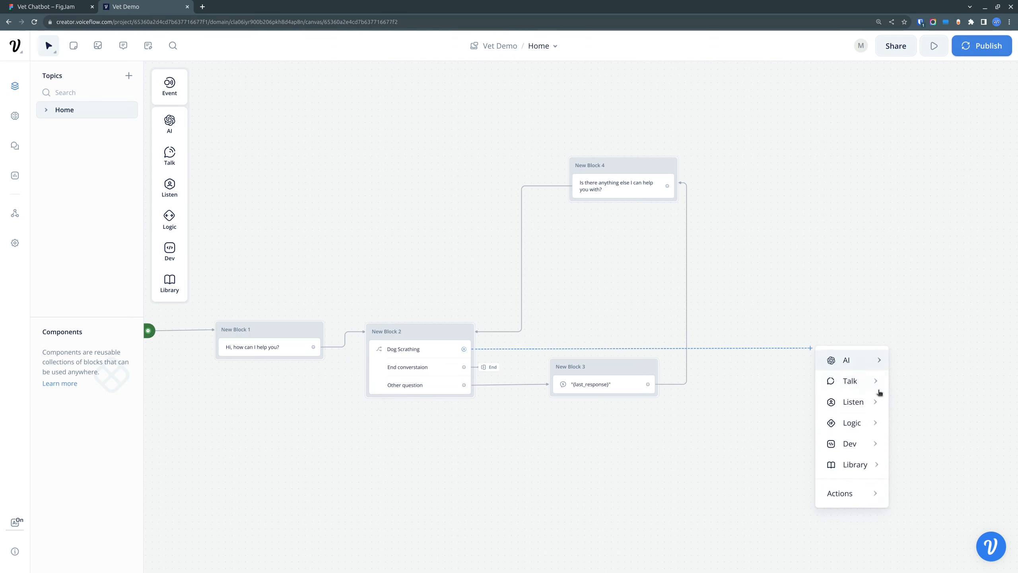
mouse_move(864, 386)
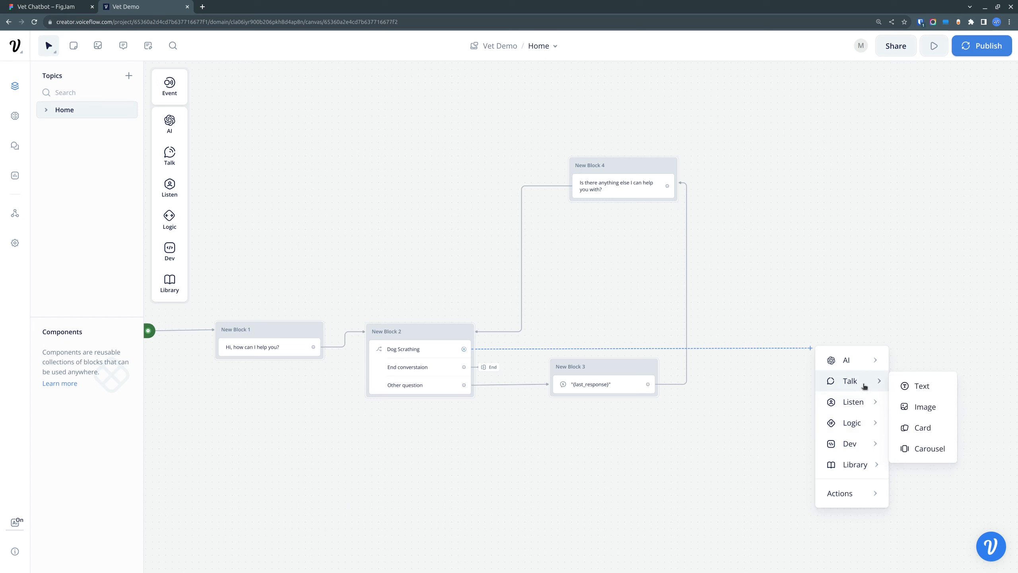
left_click(923, 386)
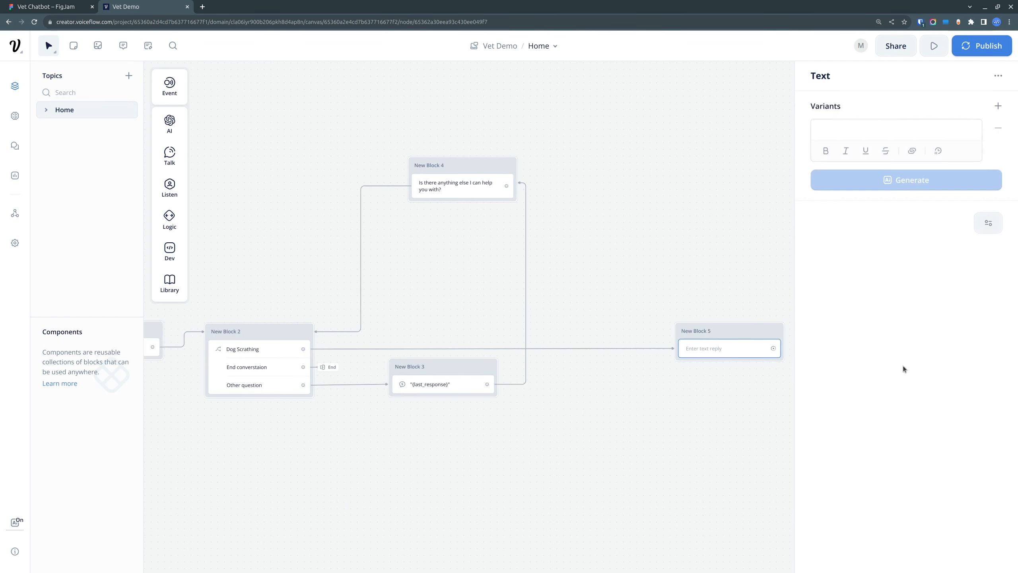
left_click(749, 405)
left_click_drag(775, 397, 652, 379)
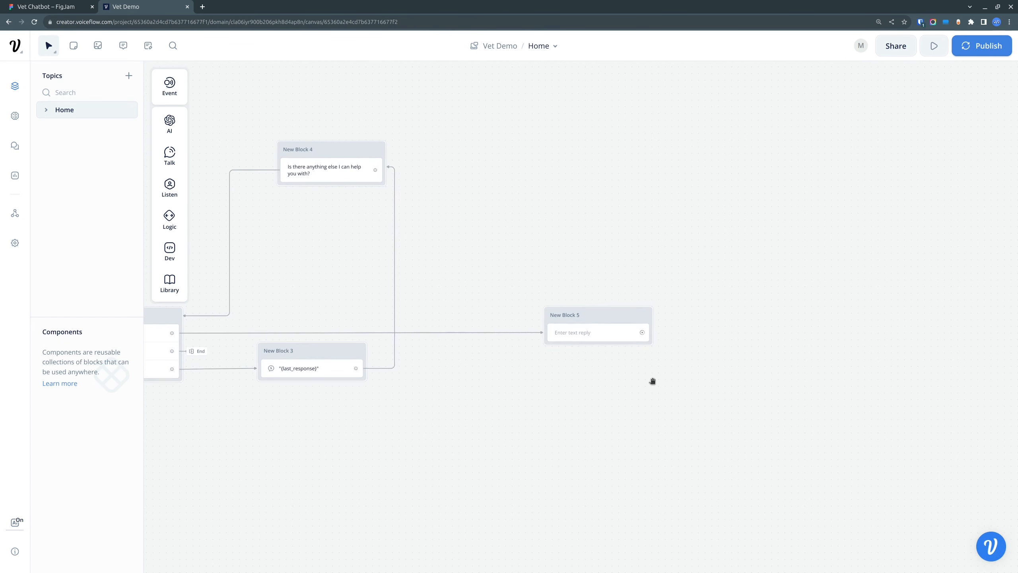
Step: Add a Buttons step beneath the empty text reply in New Block 5
left_click(584, 335)
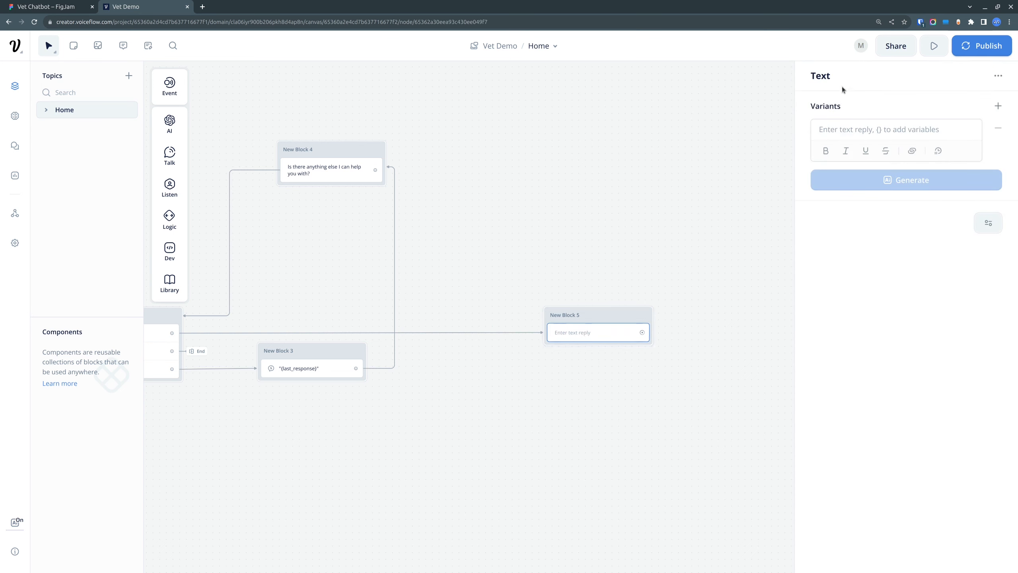
left_click(659, 359)
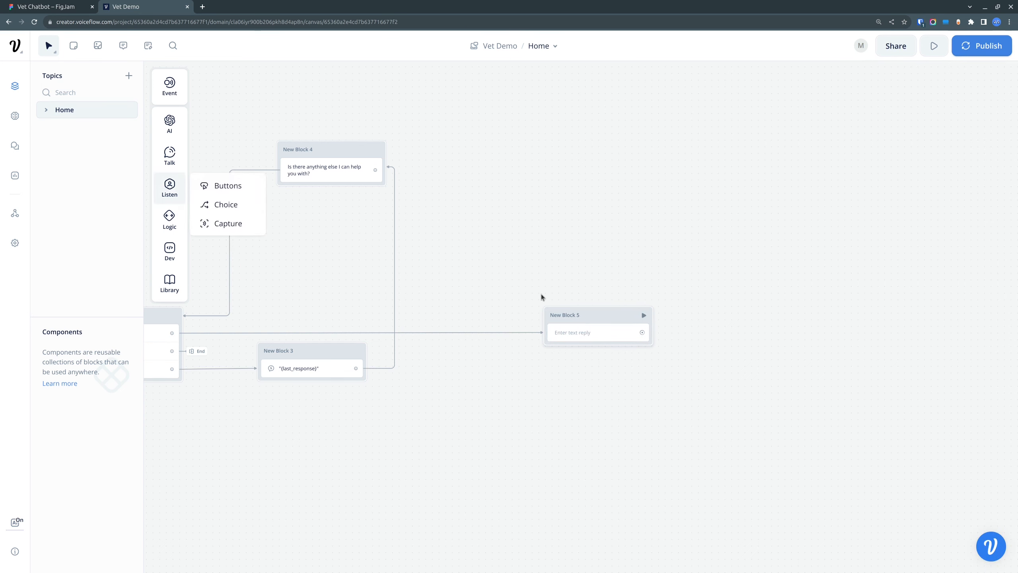
mouse_move(170, 186)
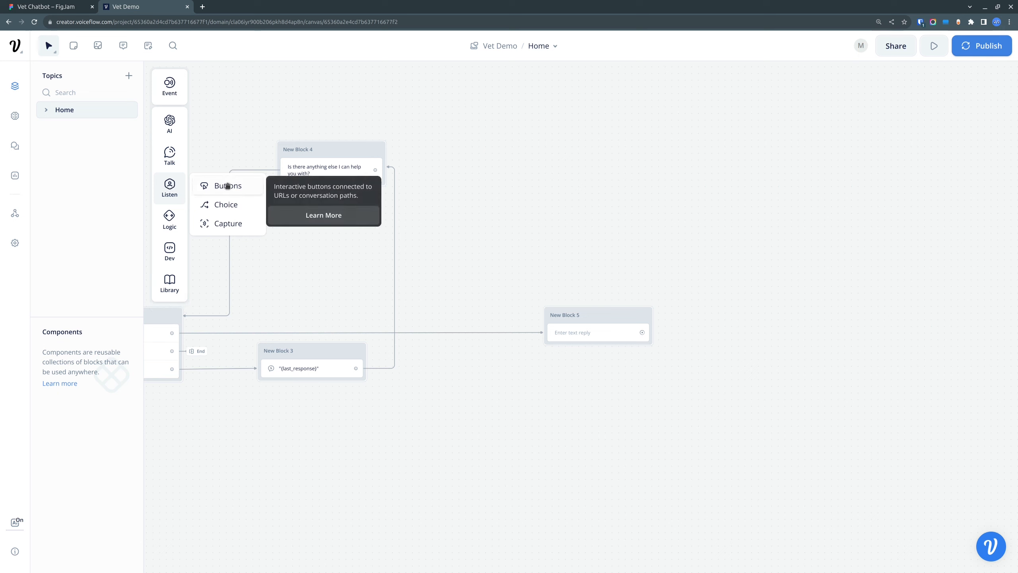
left_click_drag(227, 185, 603, 351)
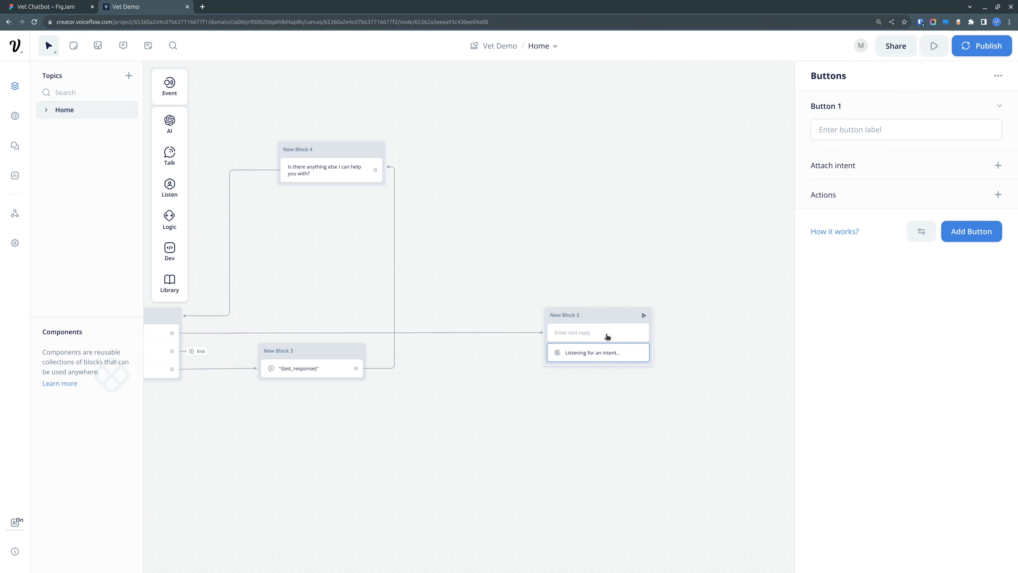
Step: Copy the questionnaire's first question, "Is your dog scratching more than usual?", from FigJam into the text reply of New Block 5 in Voiceflow
left_click(607, 336)
key("ctrl+Tab")
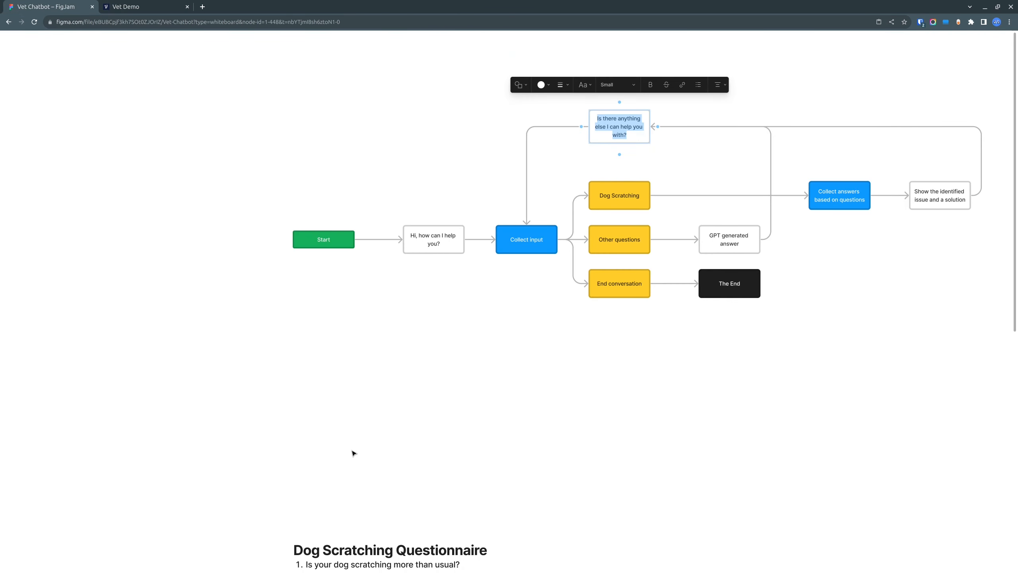
scroll(424, 451, "down", 7)
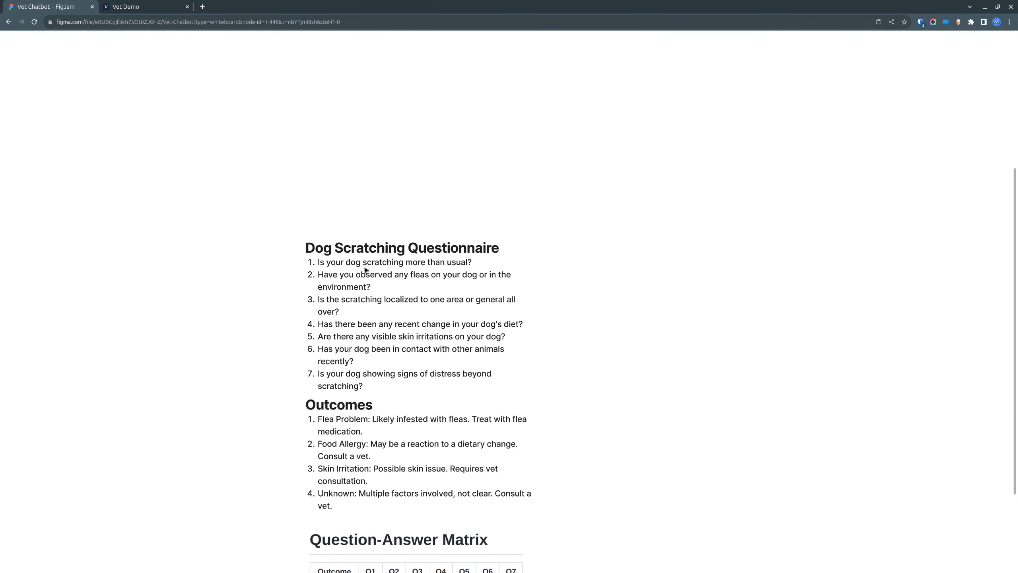
left_click(367, 268)
left_click_drag(480, 265, 314, 265)
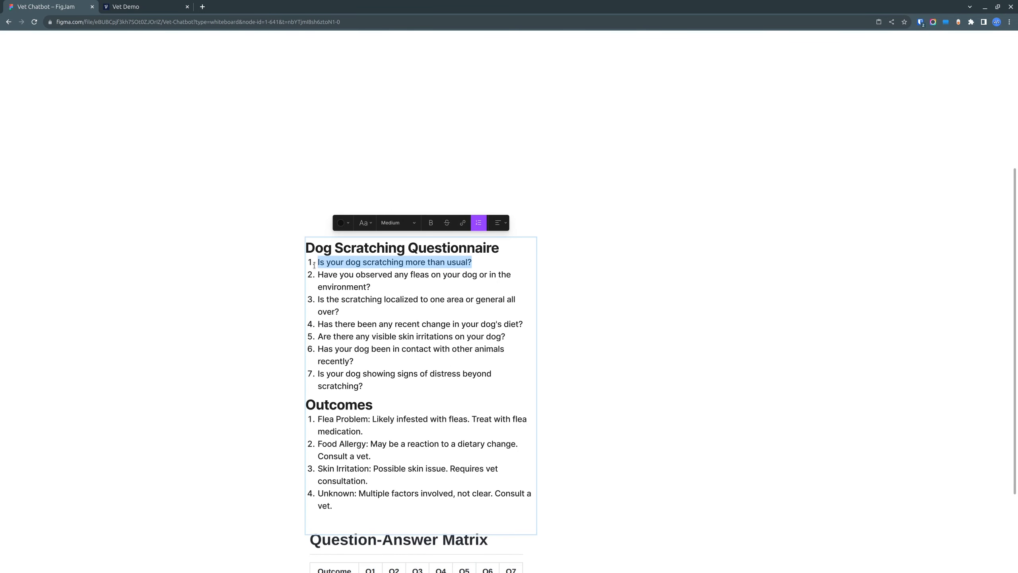
left_click(145, 6)
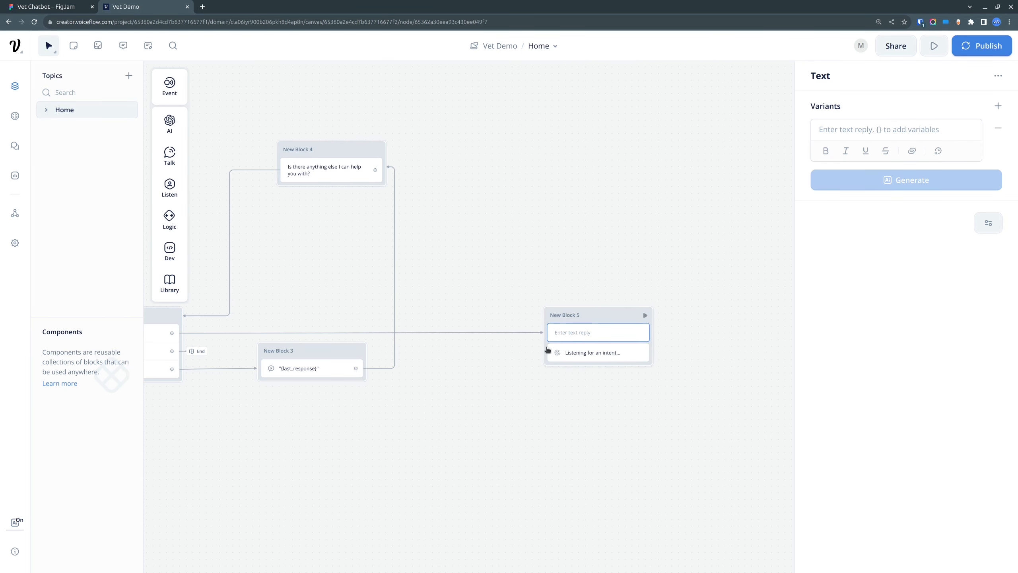
left_click(848, 131)
key("ctrl+v")
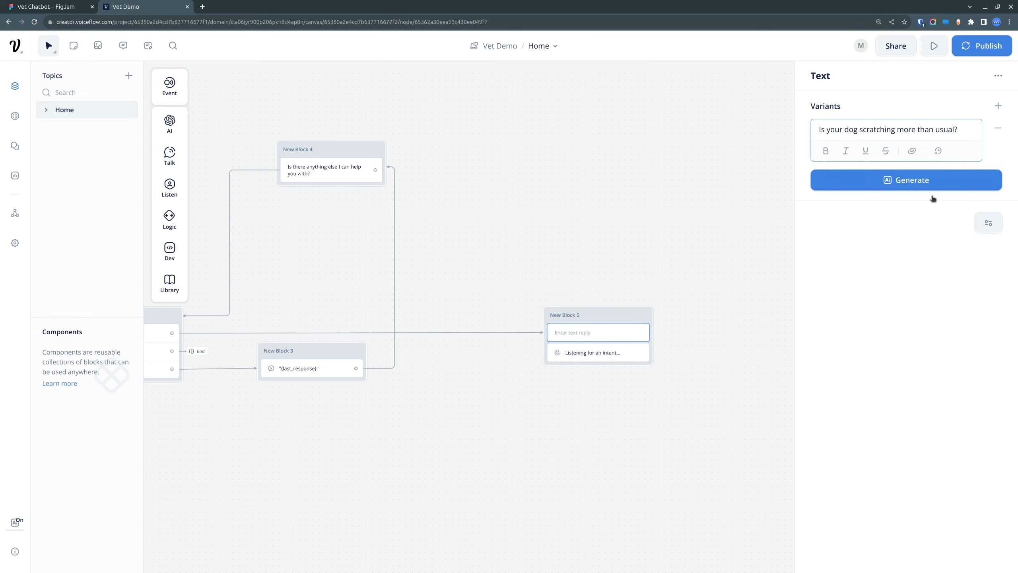
left_click(756, 391)
Step: Label the first button in New Block 5 "Yes" and add a second button labelled "No"
left_click(598, 360)
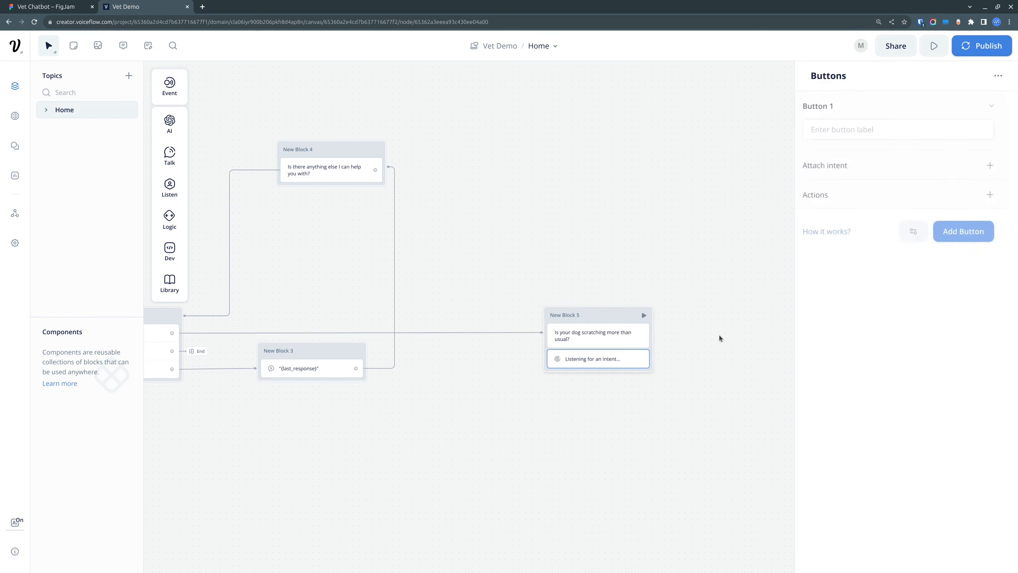
left_click(928, 130)
type("Yes")
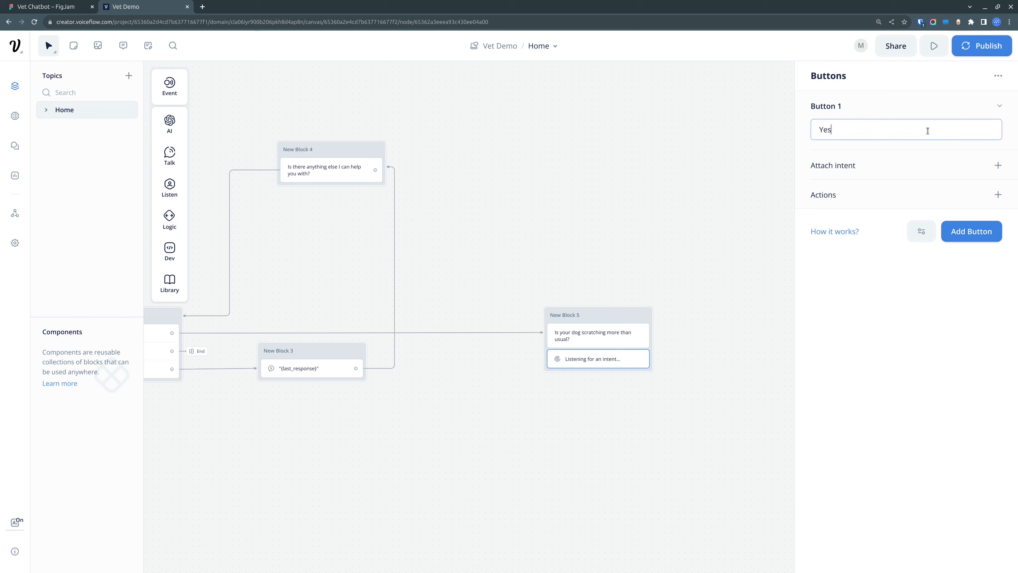
left_click(1001, 331)
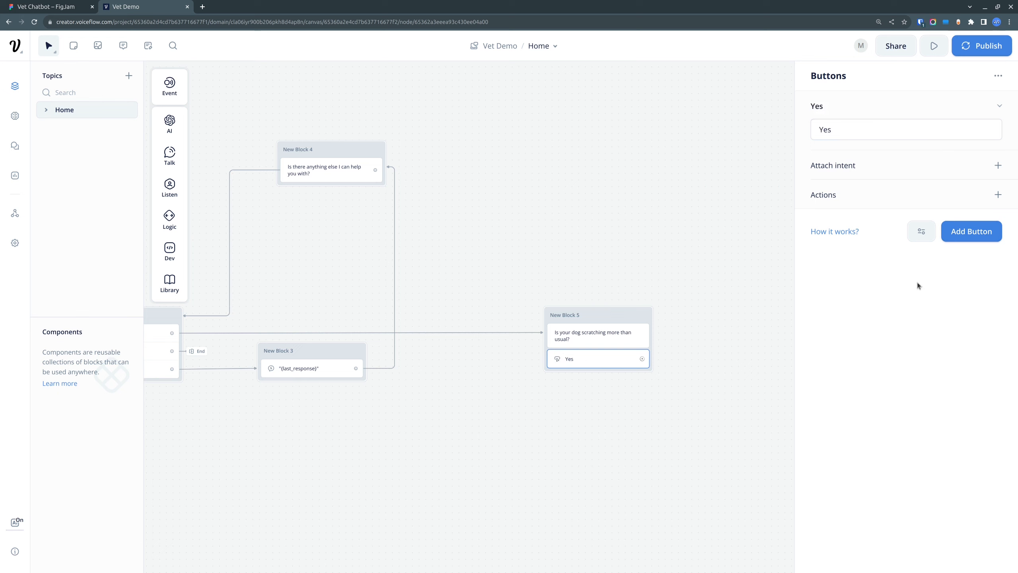
left_click(982, 235)
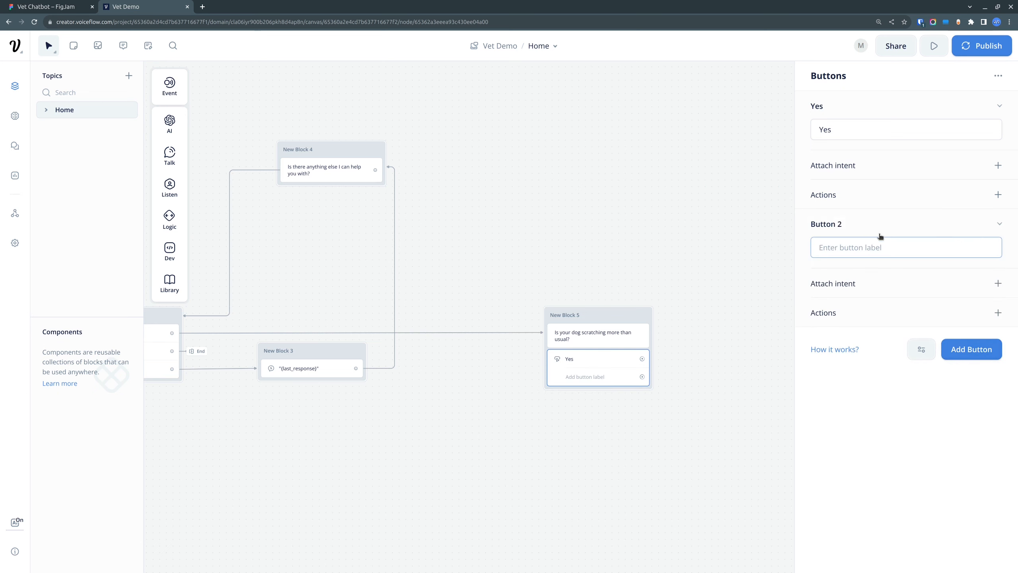
type("No")
left_click(888, 473)
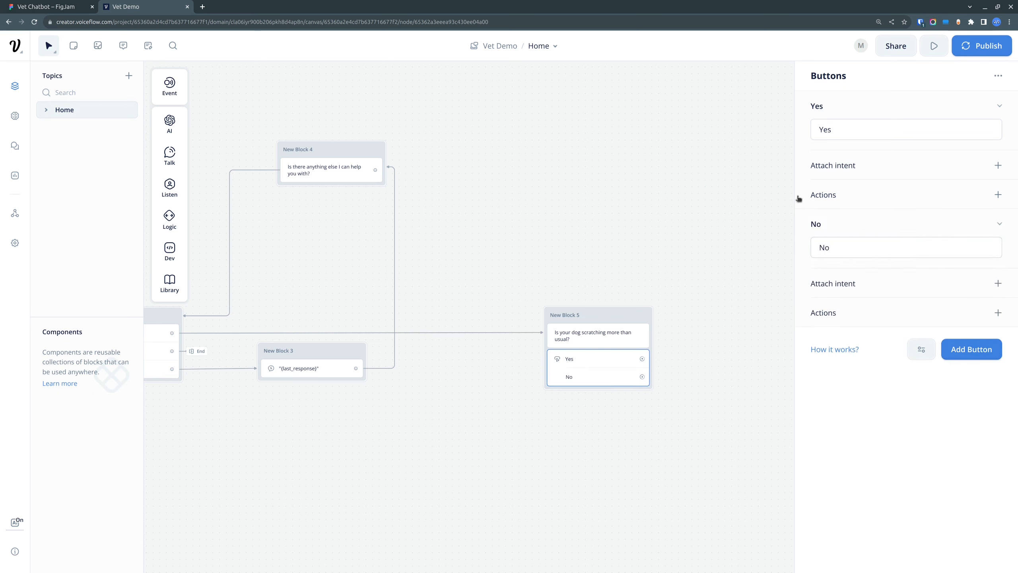
Step: Create the variables q1 and q2 in the project's NLU model
left_click(998, 195)
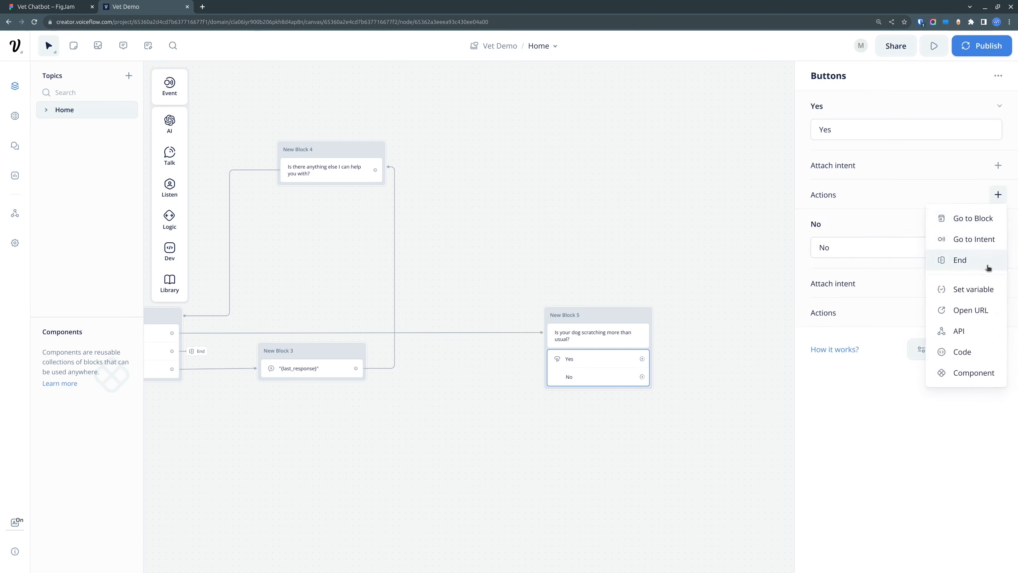
left_click(936, 461)
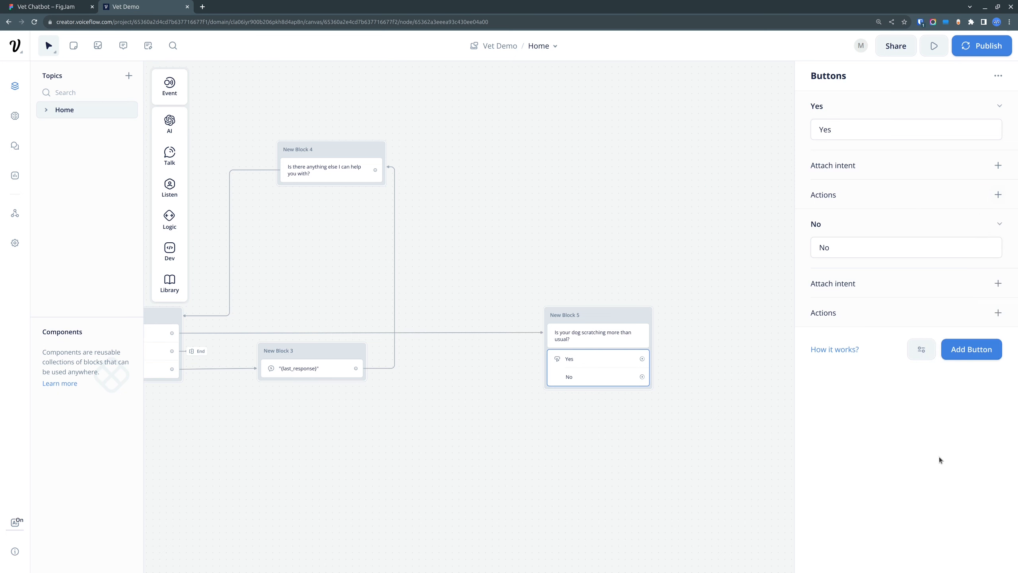
left_click(148, 47)
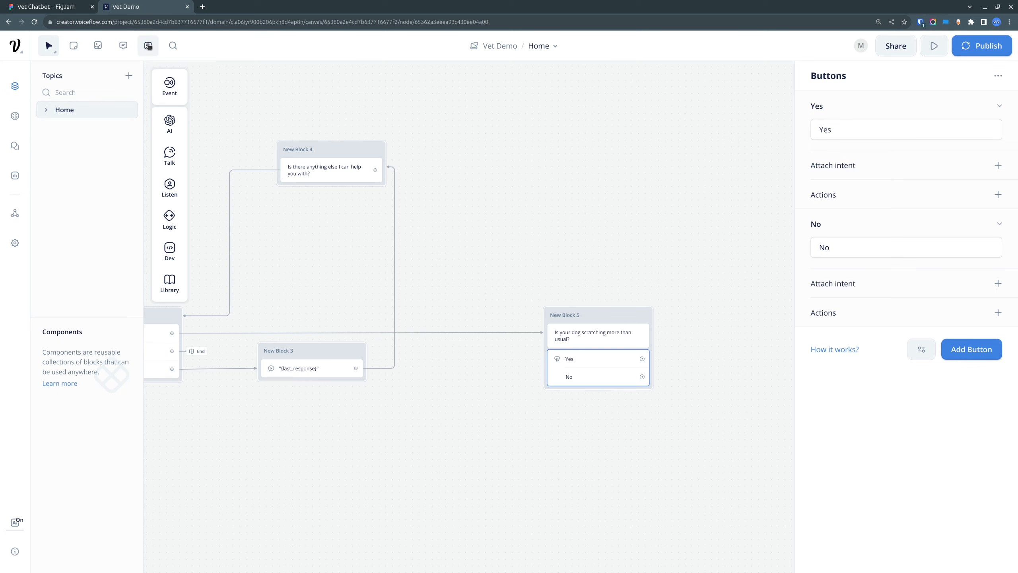
left_click(401, 250)
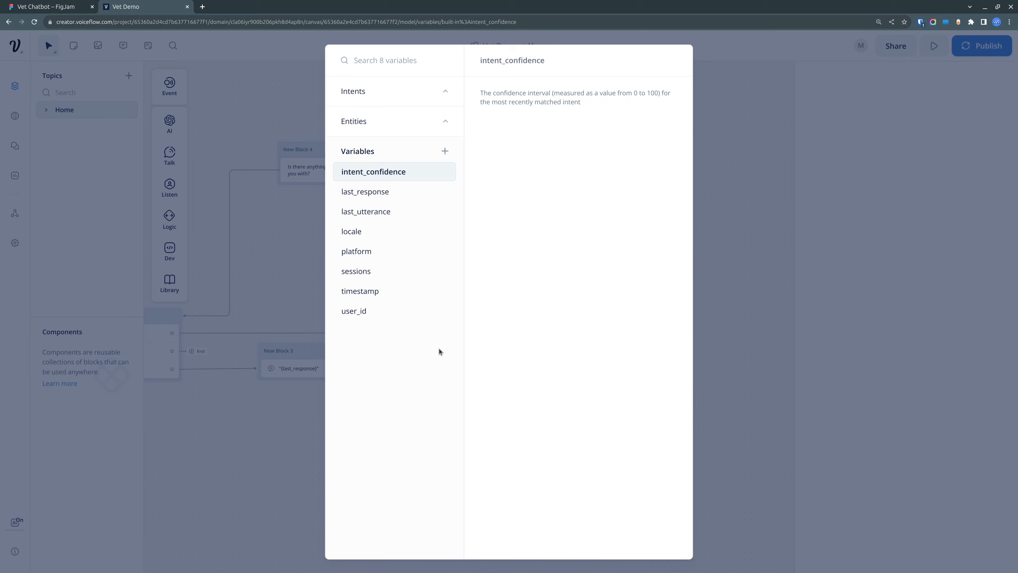
left_click(445, 151)
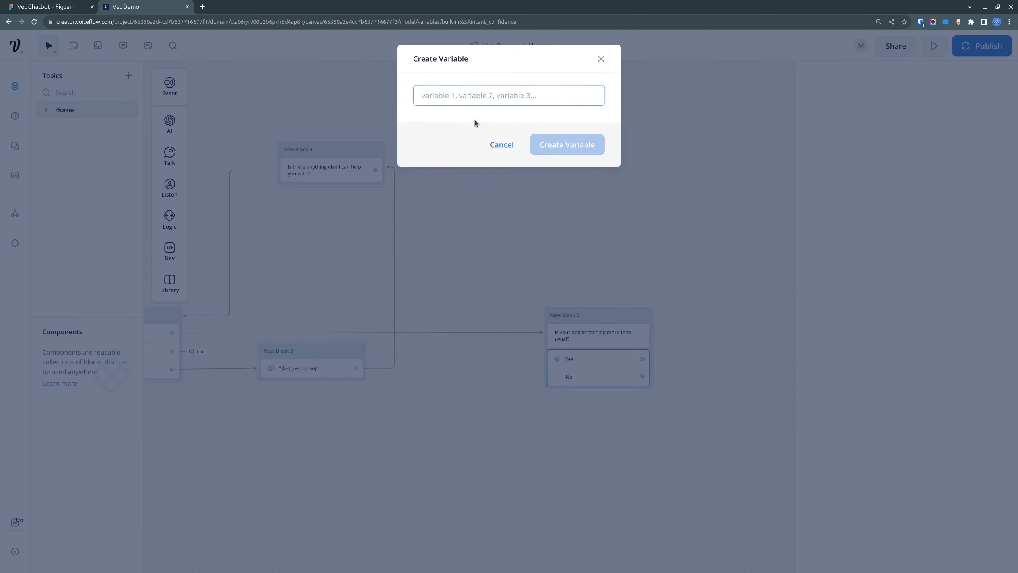
type("q1")
left_click(600, 146)
left_click(445, 151)
type("q2")
left_click(581, 146)
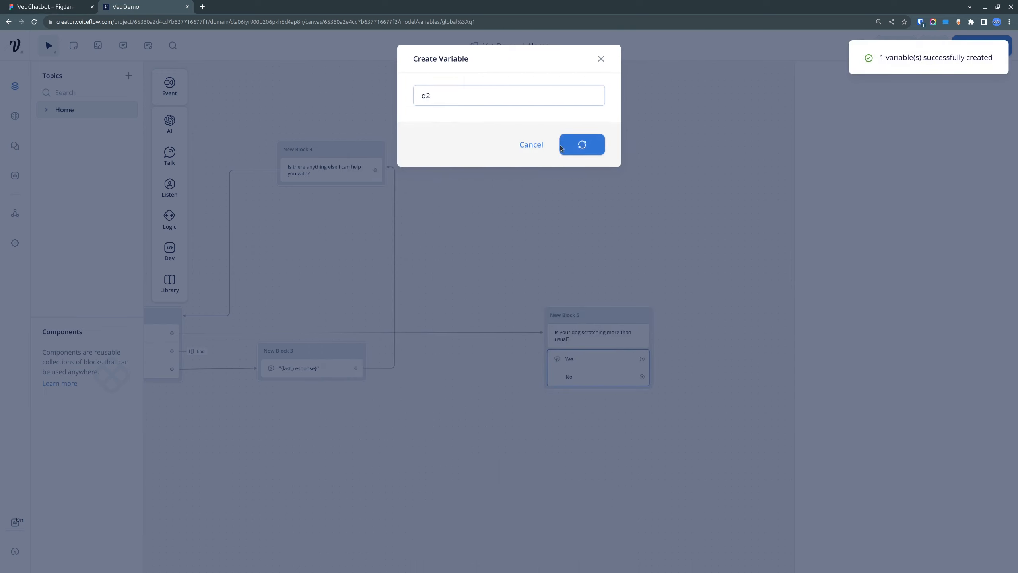
Step: Create three more variables named q3, q4 and q5
left_click(445, 151)
type("q3")
key("Return")
left_click(445, 151)
type("q4")
key("Return")
left_click(445, 151)
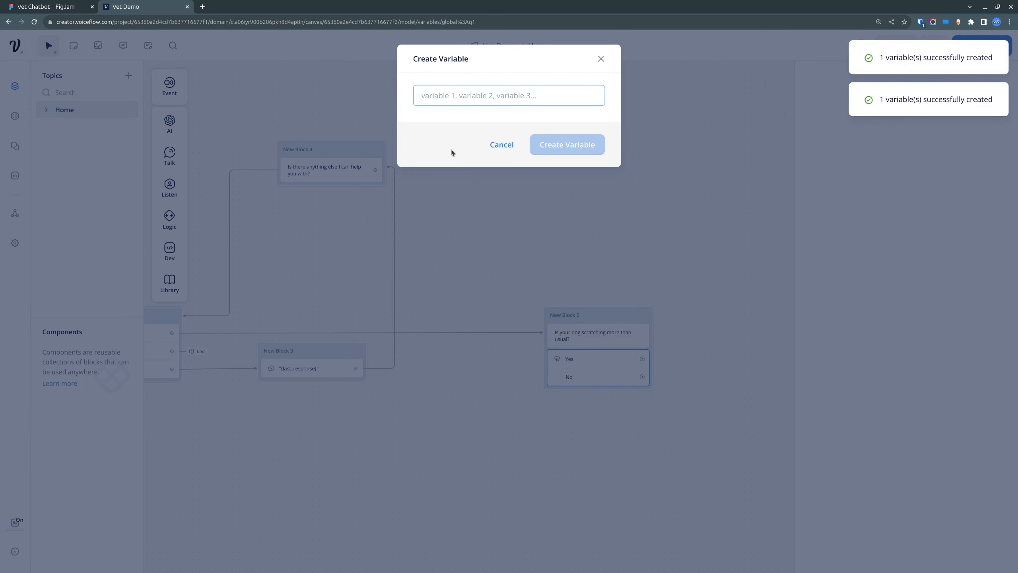
type("q5")
key("Return")
Step: Create the variables q6 and q7, and return to the canvas
left_click(445, 151)
type("q6")
left_click(545, 148)
left_click(445, 150)
type("q7")
left_click(558, 146)
left_click(718, 344)
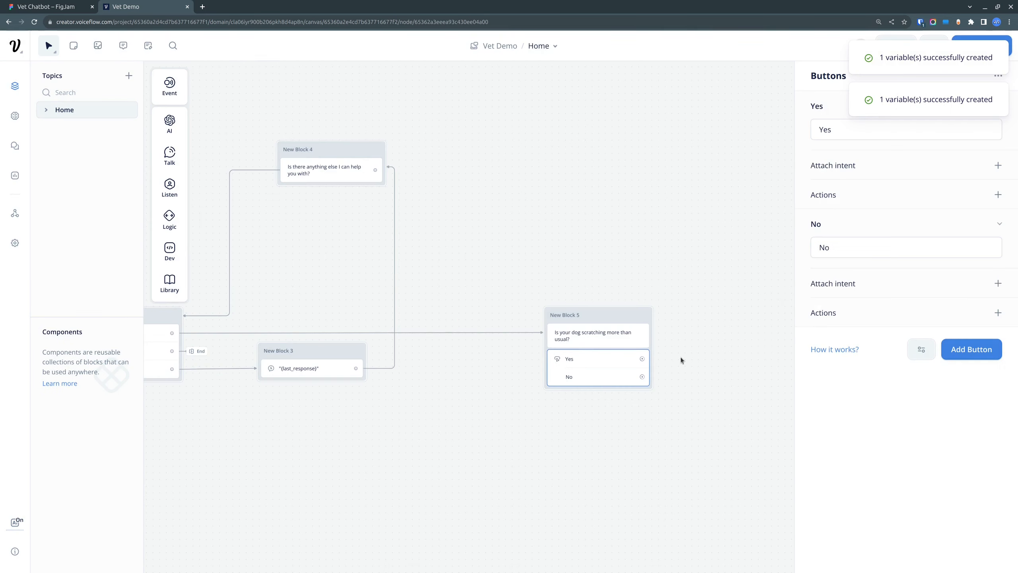
Step: Add a Set variable action to the Yes button in New Block 5
left_click_drag(739, 309, 615, 282)
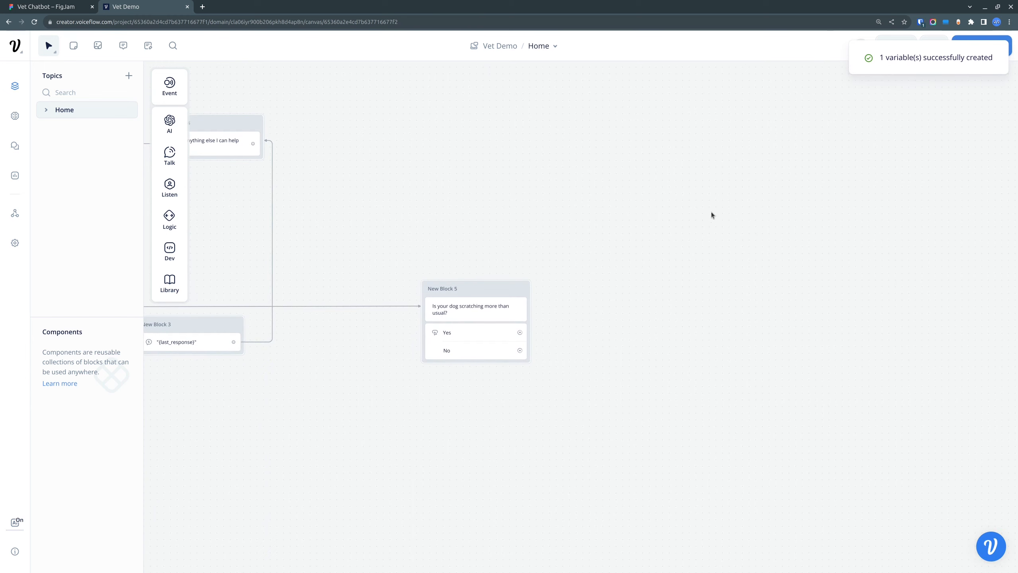
left_click(501, 334)
left_click(652, 346)
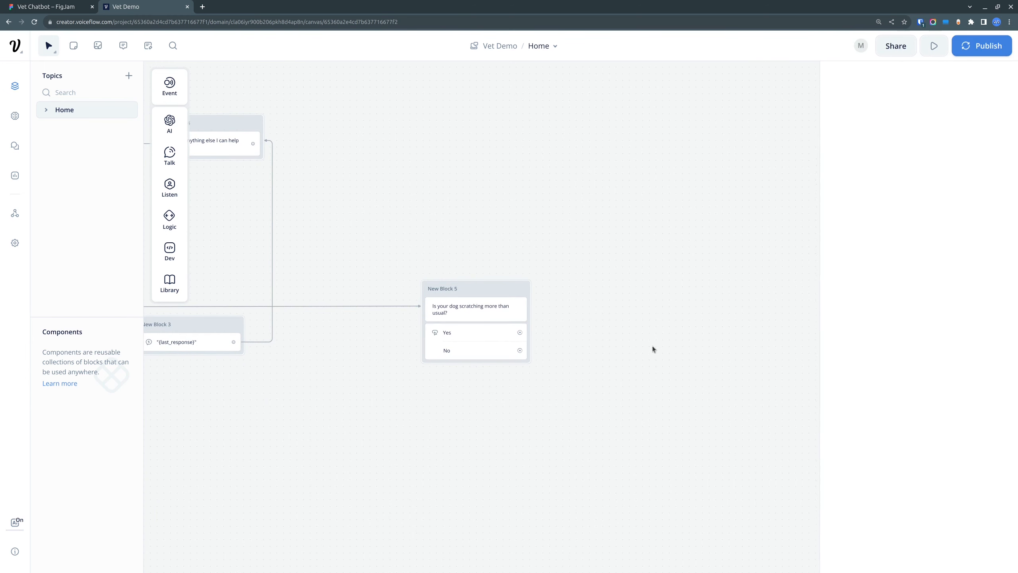
left_click(489, 311)
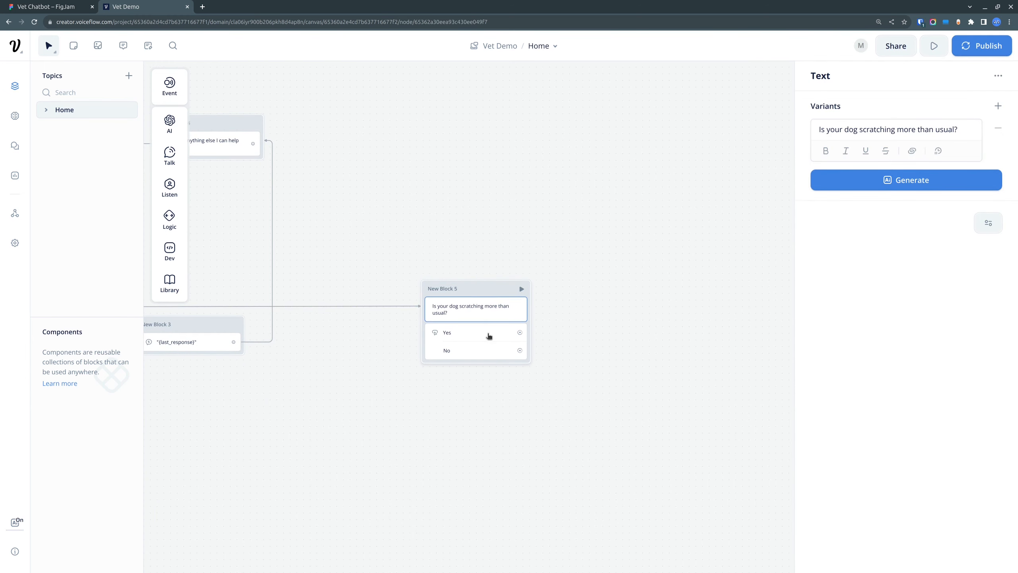
left_click(489, 335)
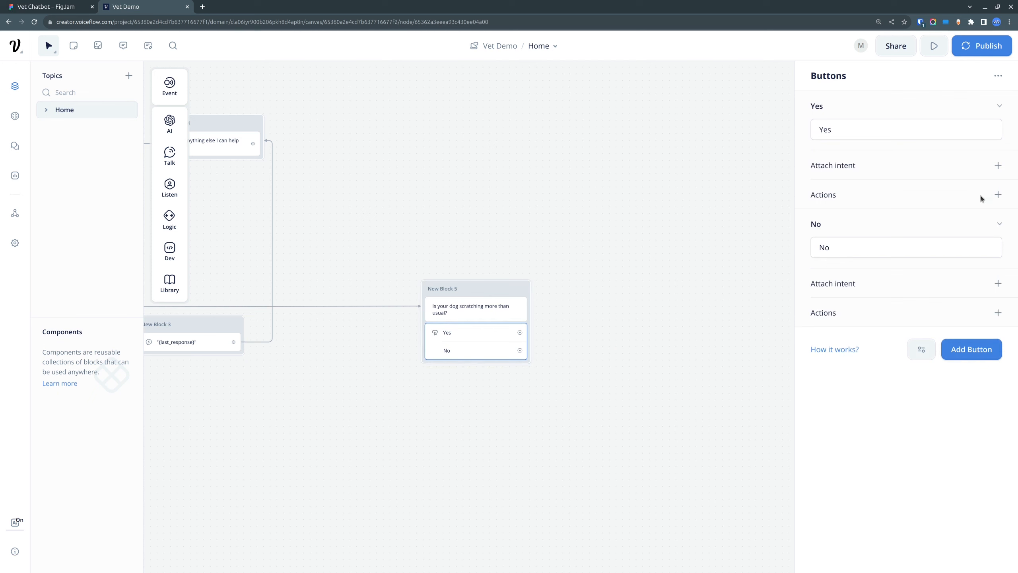
left_click(998, 195)
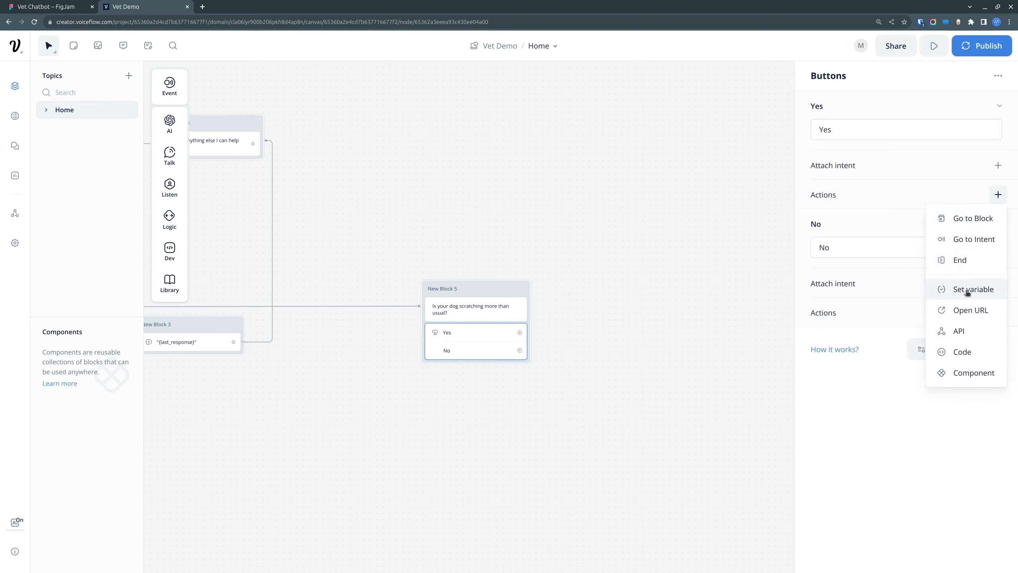
left_click(984, 292)
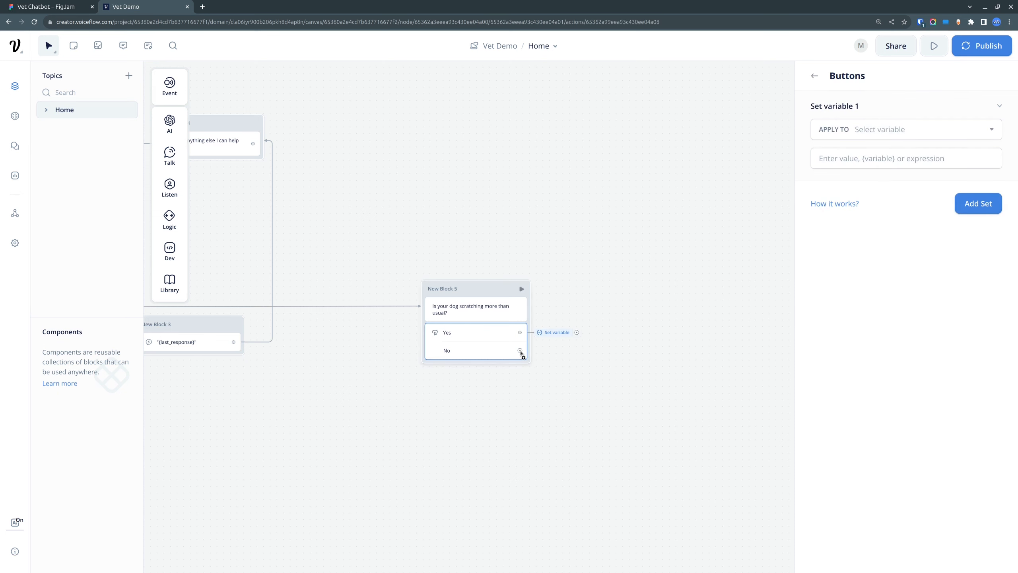
Step: Add a Set variable action to the No button in New Block 5
left_click_drag(521, 351, 588, 352)
right_click(587, 351)
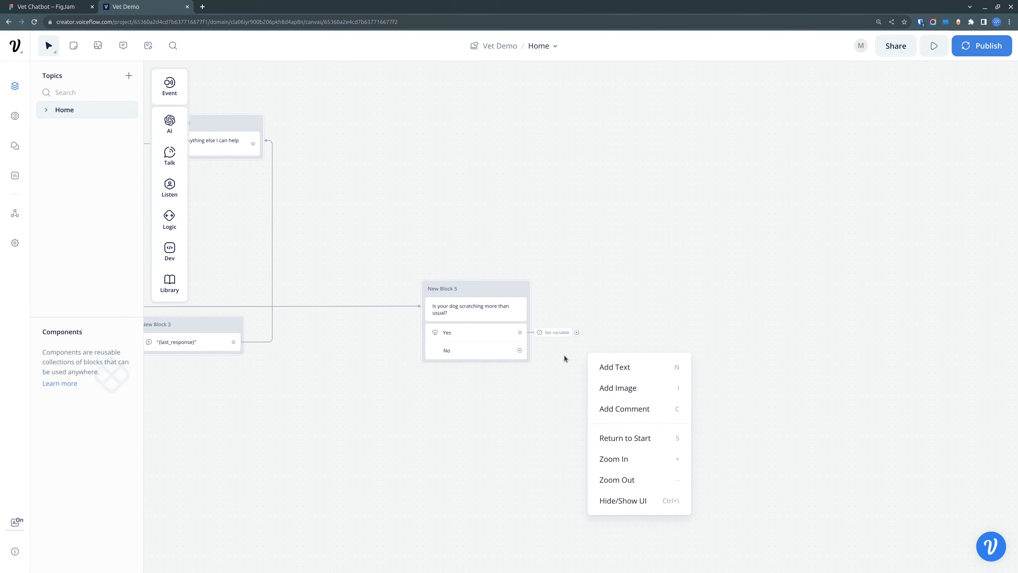
left_click(466, 341)
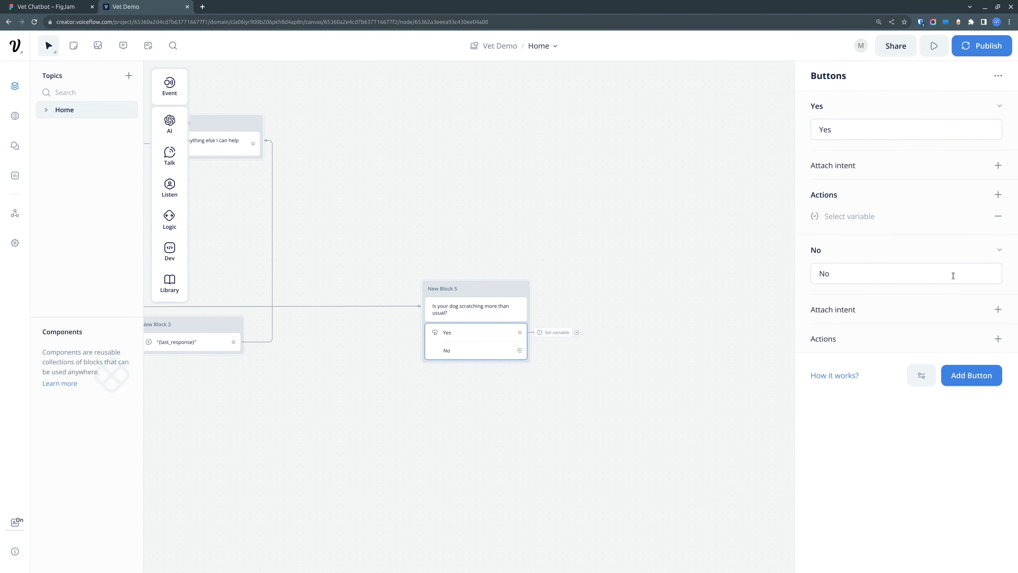
left_click(998, 338)
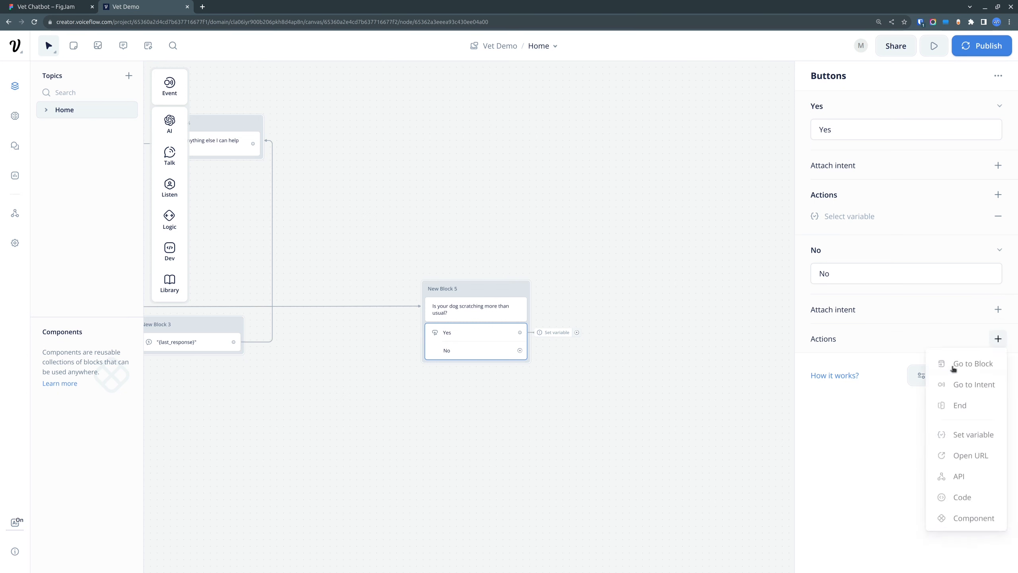
left_click(970, 433)
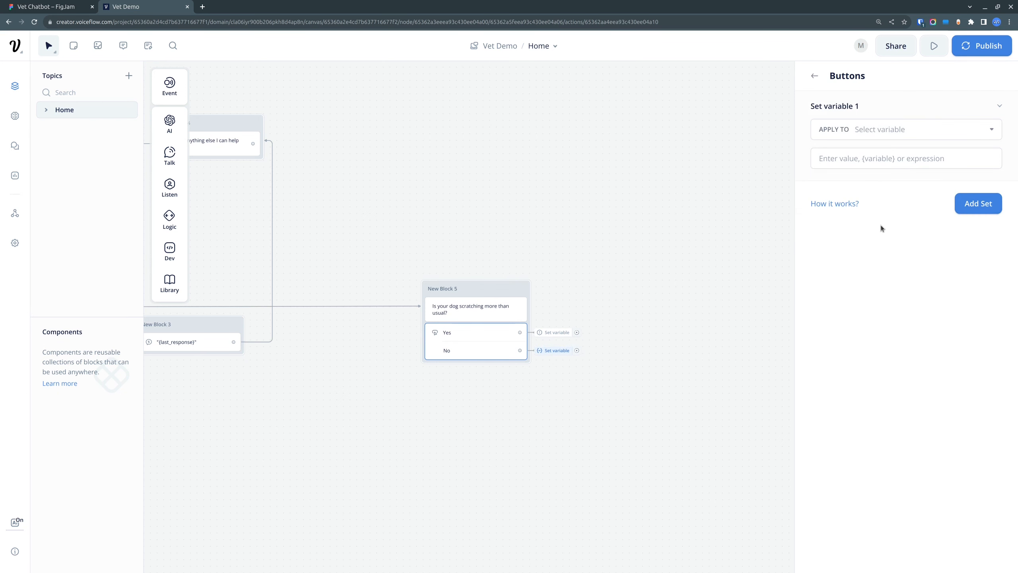
Step: Configure the No button's Set variable action to set q1 to false
left_click(919, 125)
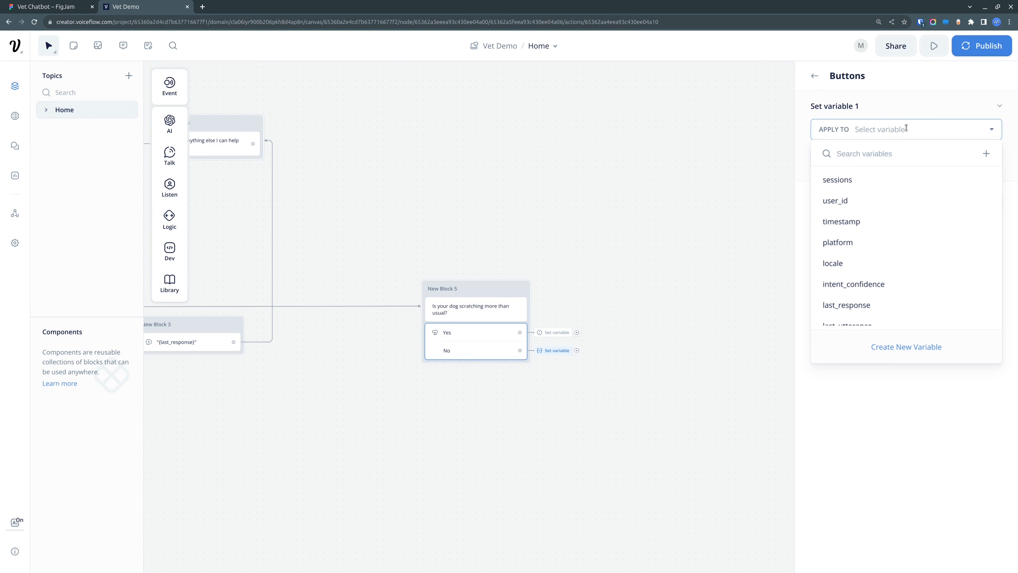
left_click(931, 454)
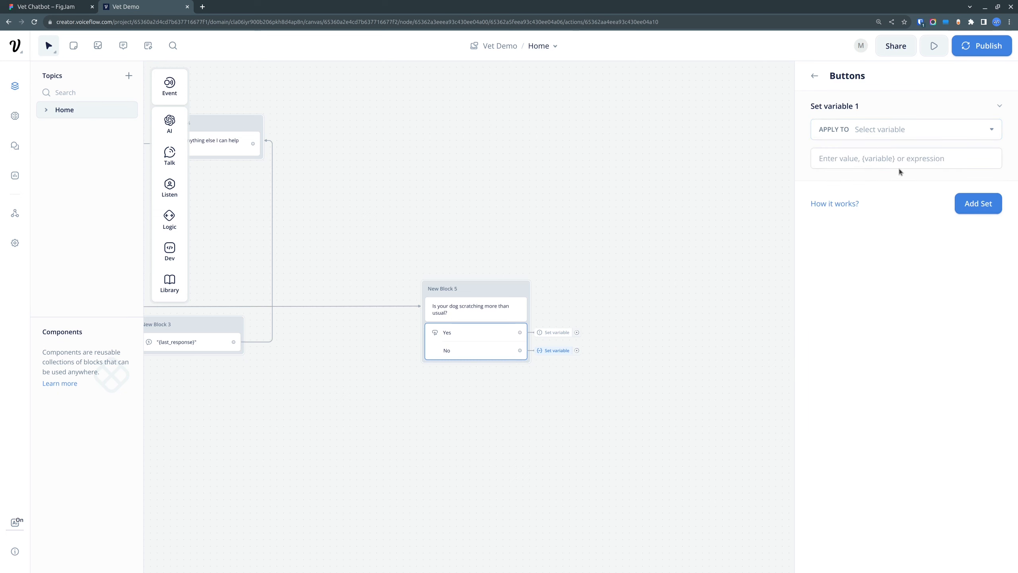
left_click(888, 160)
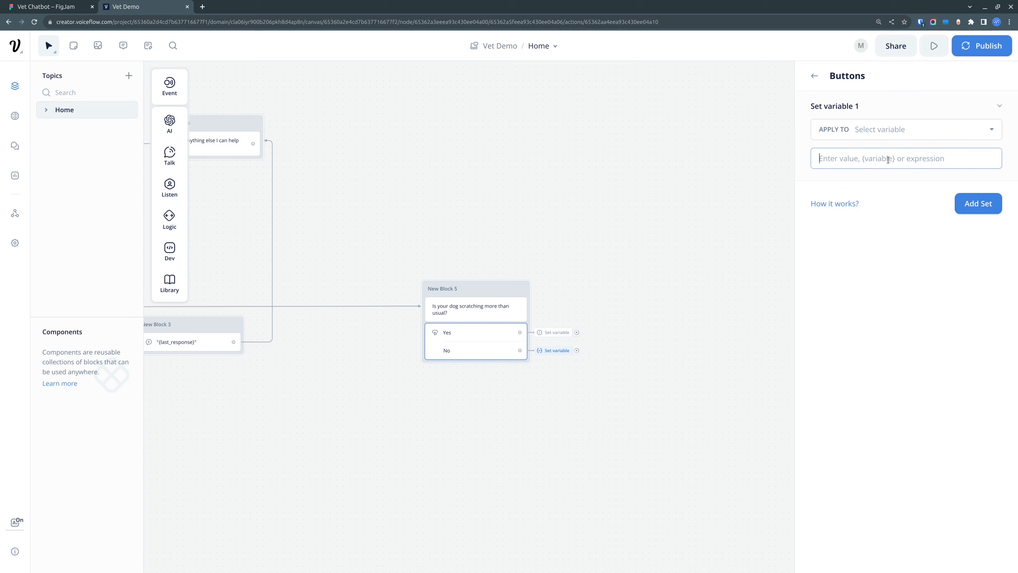
type("t")
key("BackSpace")
type("false")
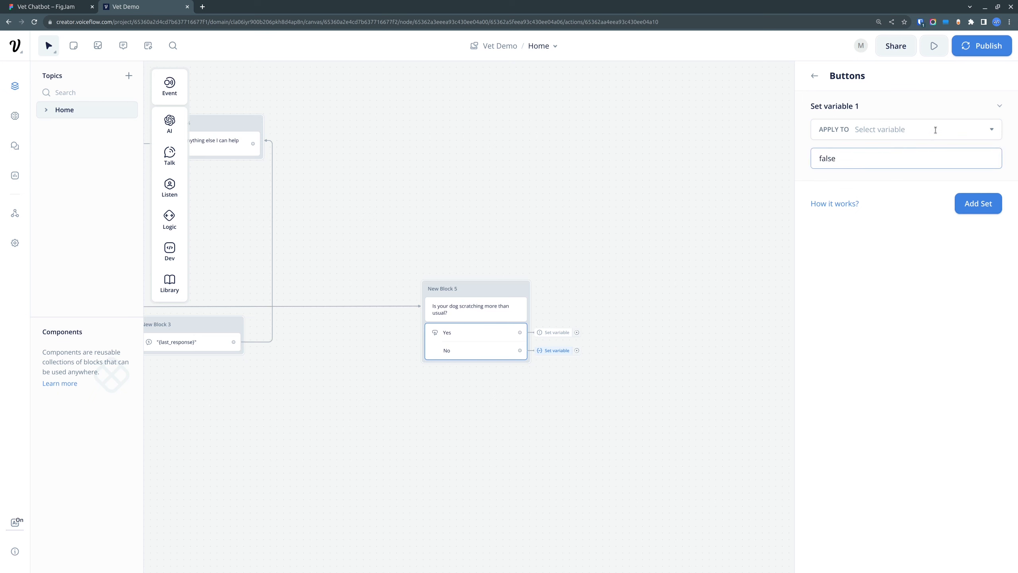
left_click(936, 130)
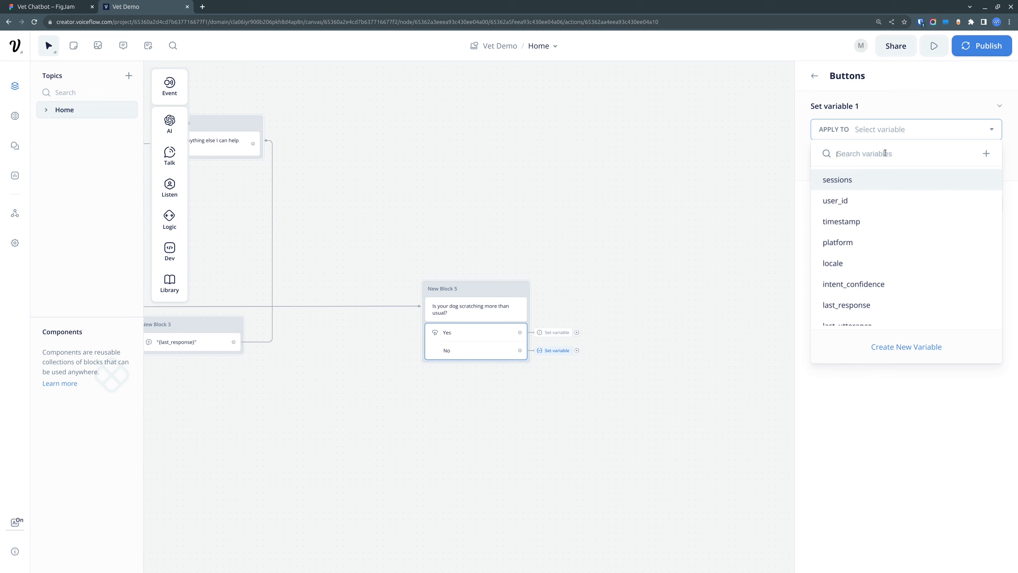
type("q1")
left_click(838, 180)
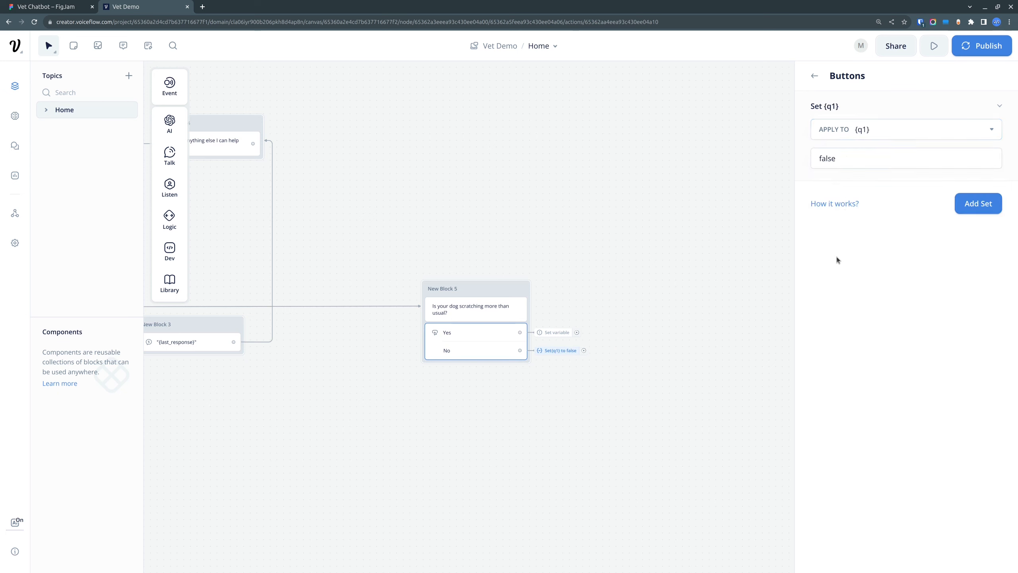
left_click(762, 248)
Step: Configure the Yes button's Set variable action to set q1 to true
mouse_move(554, 332)
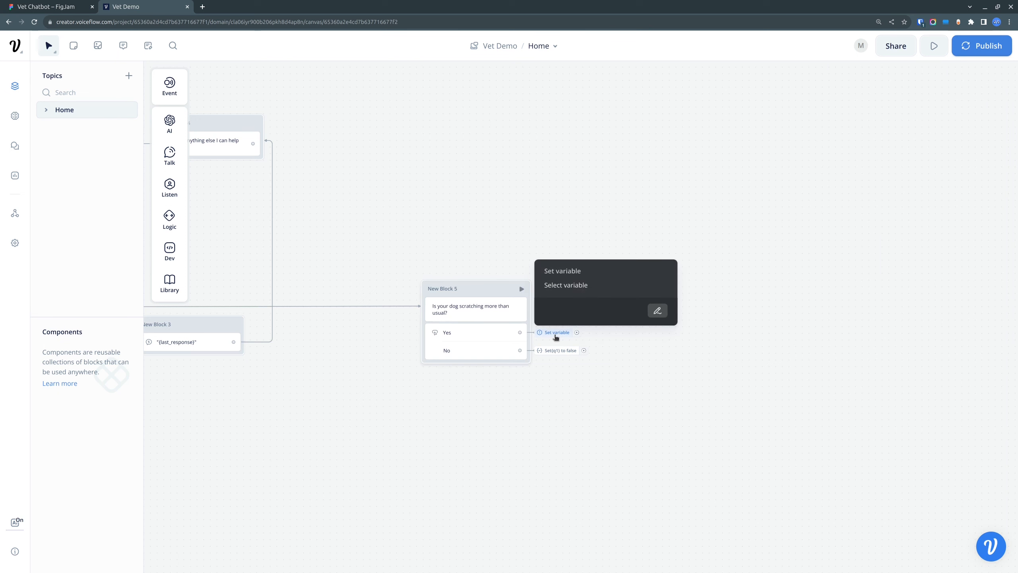
left_click(657, 311)
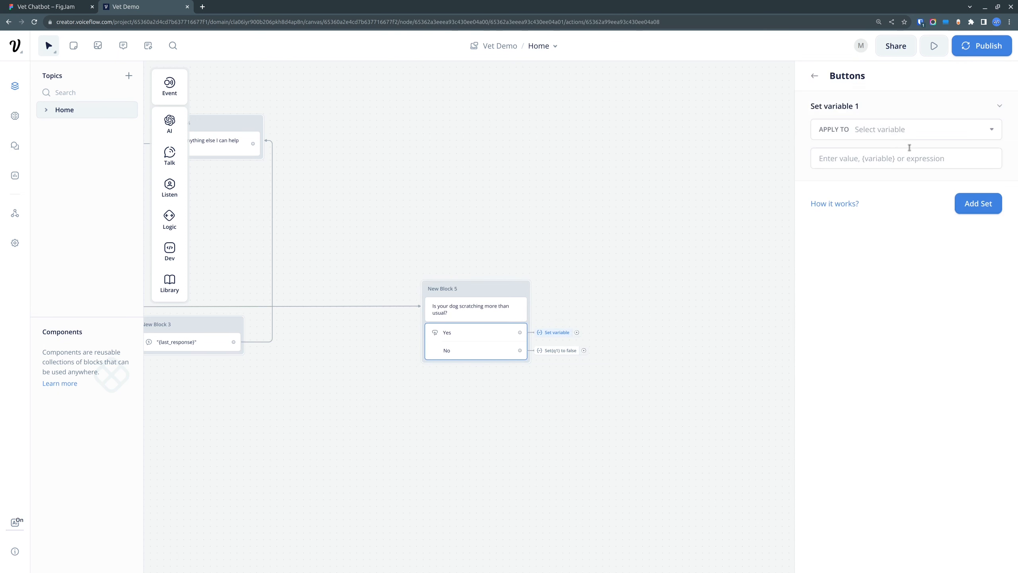
left_click(881, 135)
type("q1")
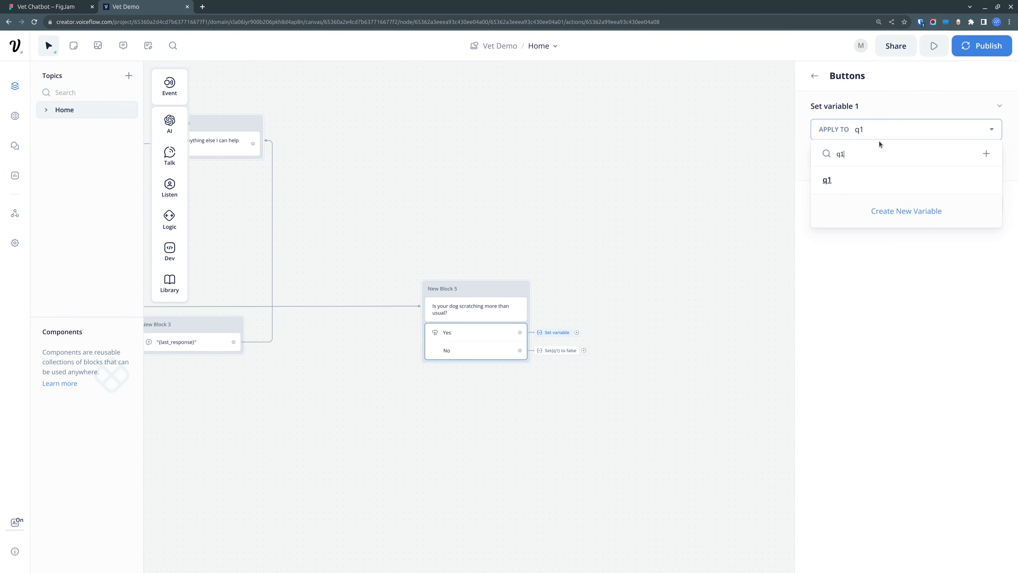
left_click(826, 180)
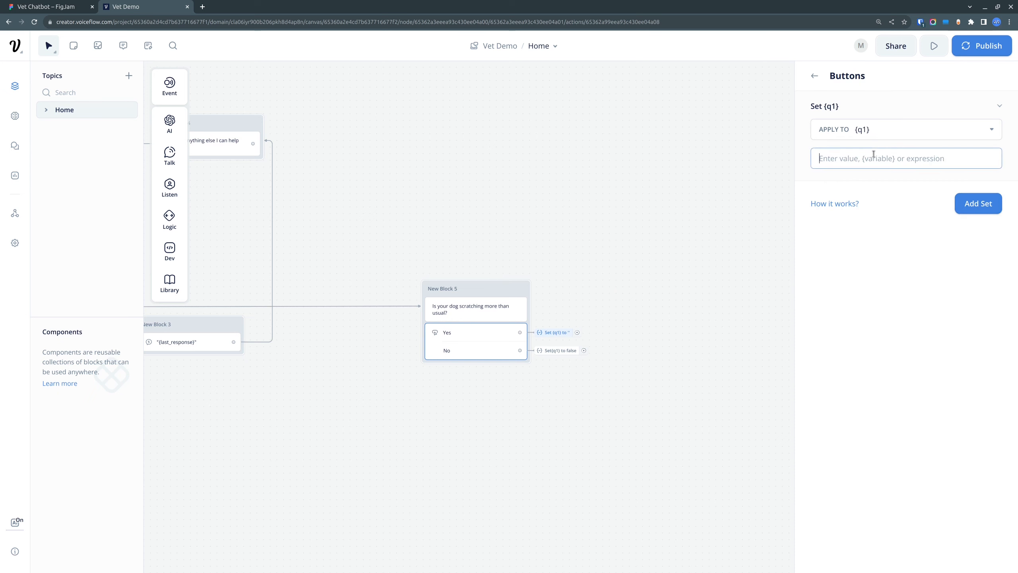
type("true")
left_click(862, 335)
left_click(689, 383)
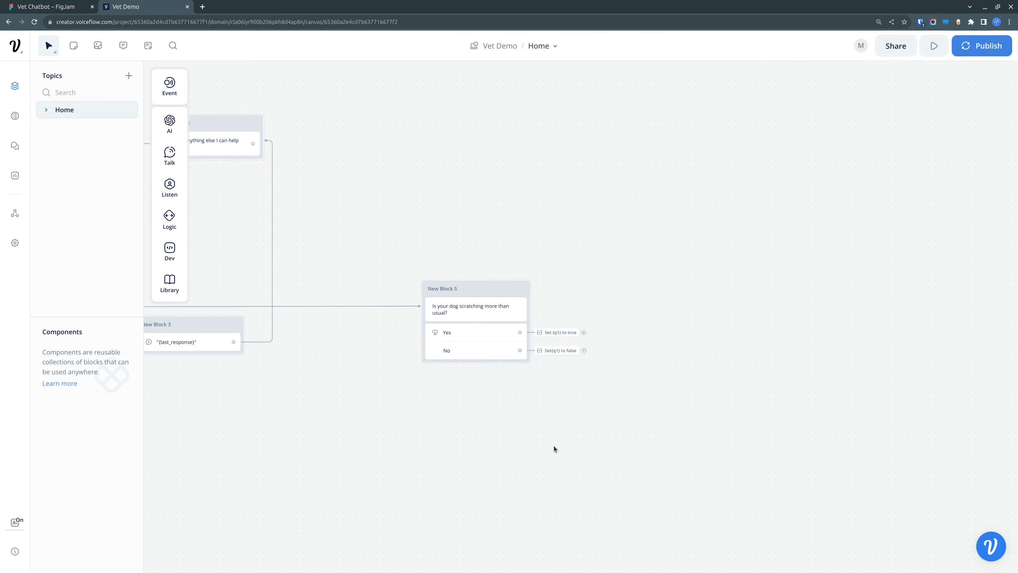
Step: Duplicate New Block 5 with its question and buttons, and place the copy directly beneath the original
left_click_drag(554, 446, 566, 368)
left_click(516, 211)
right_click(516, 211)
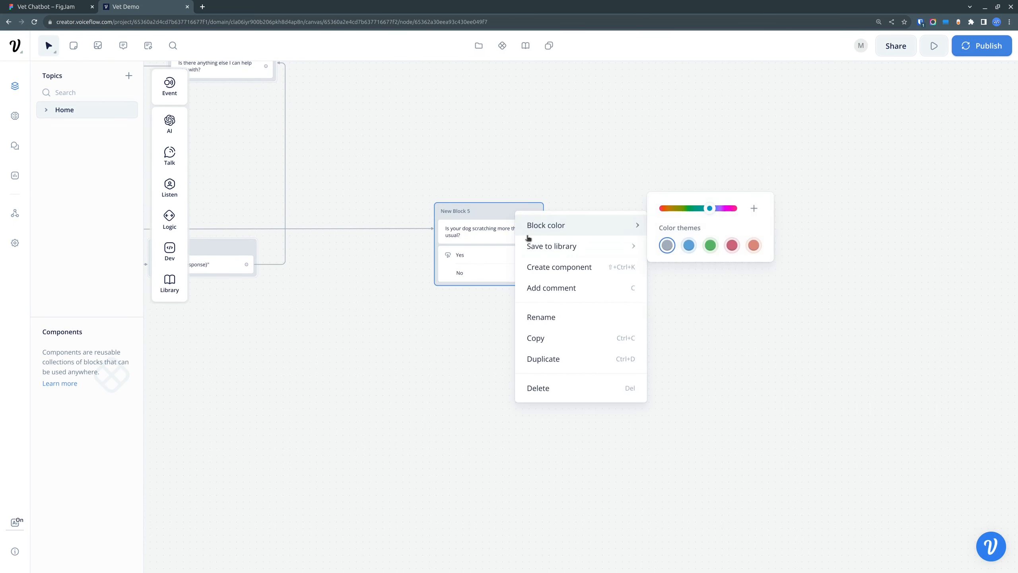
left_click(568, 361)
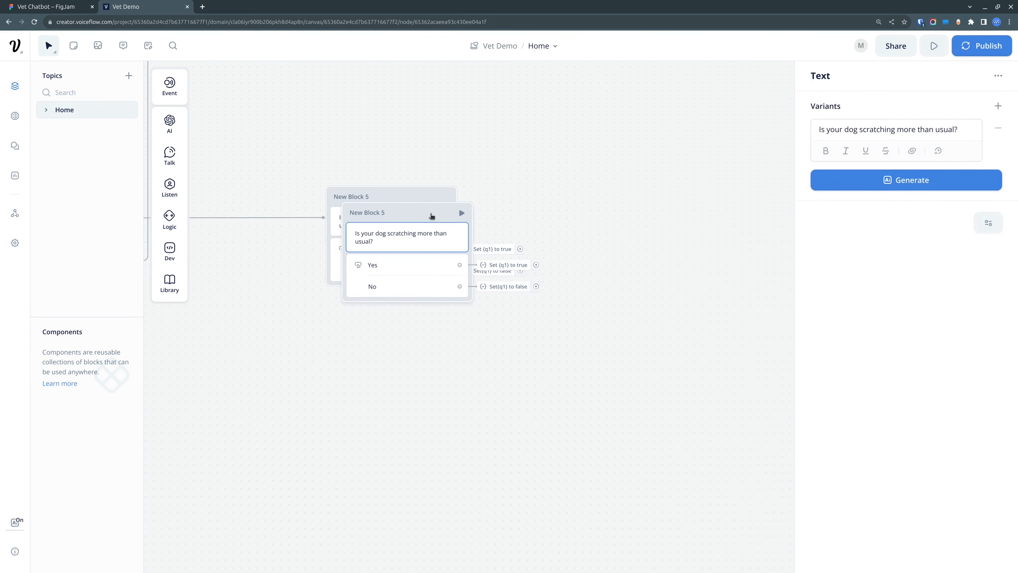
left_click_drag(459, 211, 418, 310)
Step: Duplicate the copied question block and place the new copy beneath it as the third block in the column
right_click(418, 309)
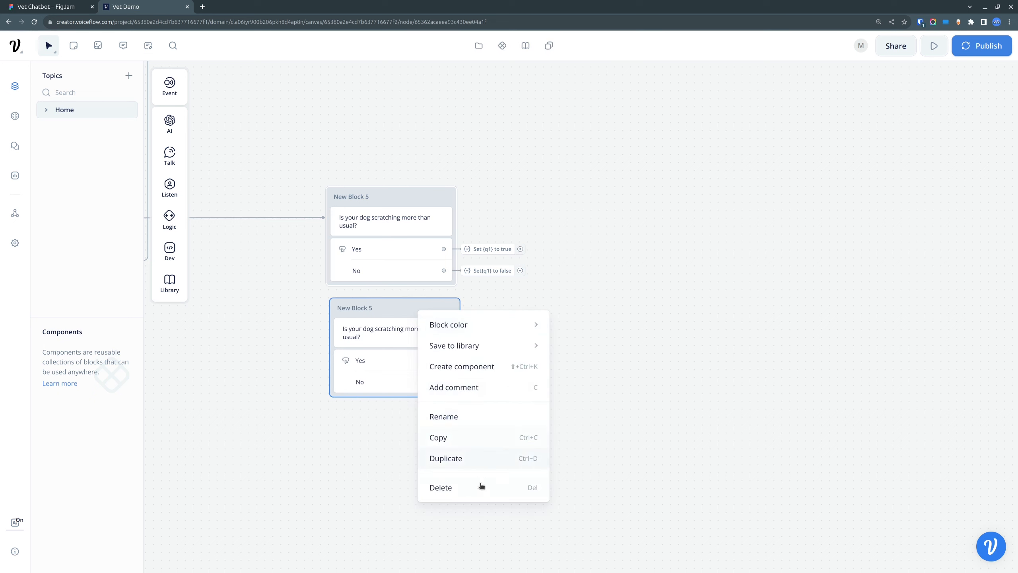
left_click(481, 462)
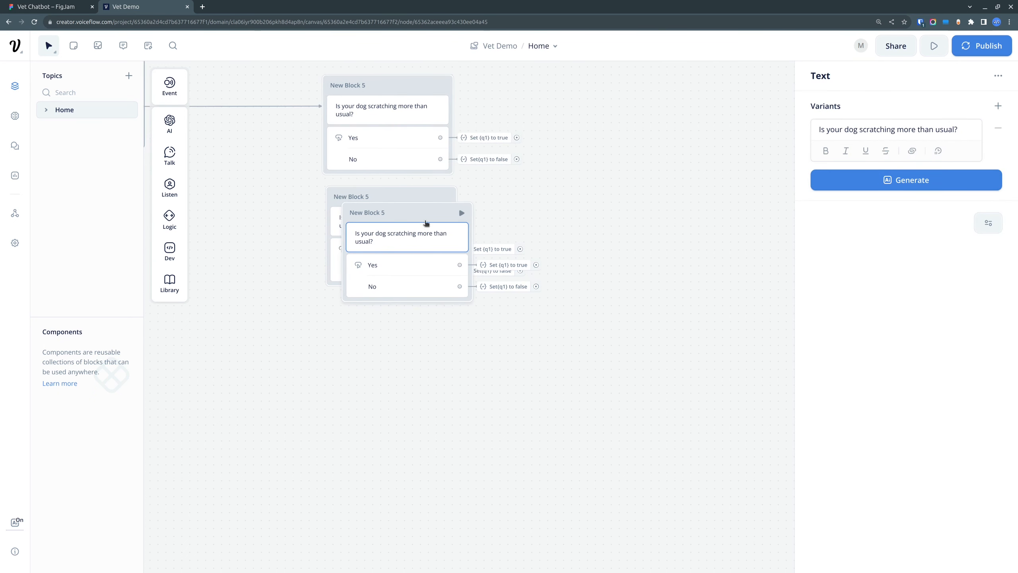
left_click_drag(416, 211, 411, 315)
Step: Rename the topmost New Block 5, the one connected to the incoming path, as q1
left_click(359, 86)
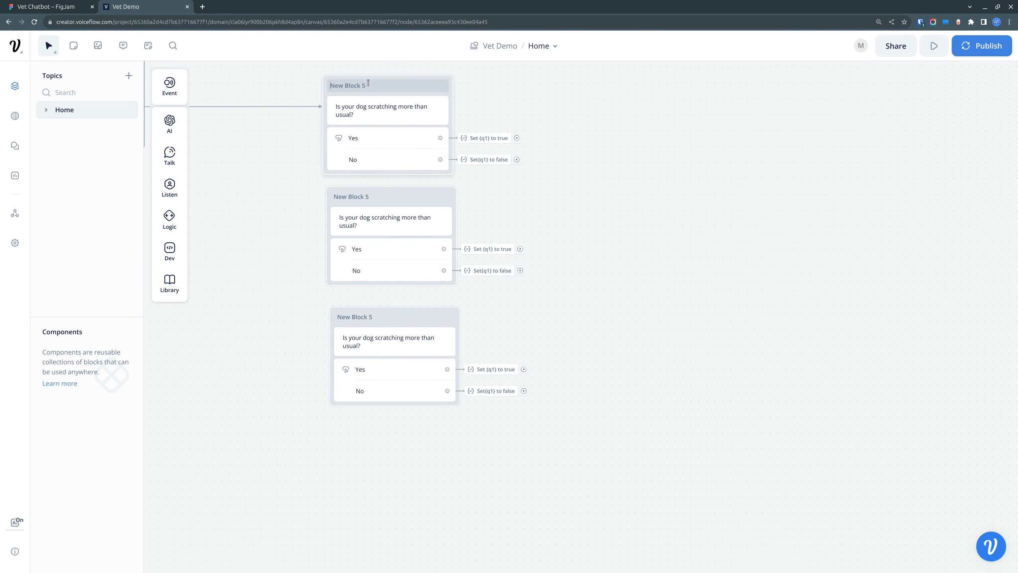
left_click_drag(366, 85, 338, 83)
type("q1")
Step: Rename the second question block as q2 and the third as q3
left_click(366, 196)
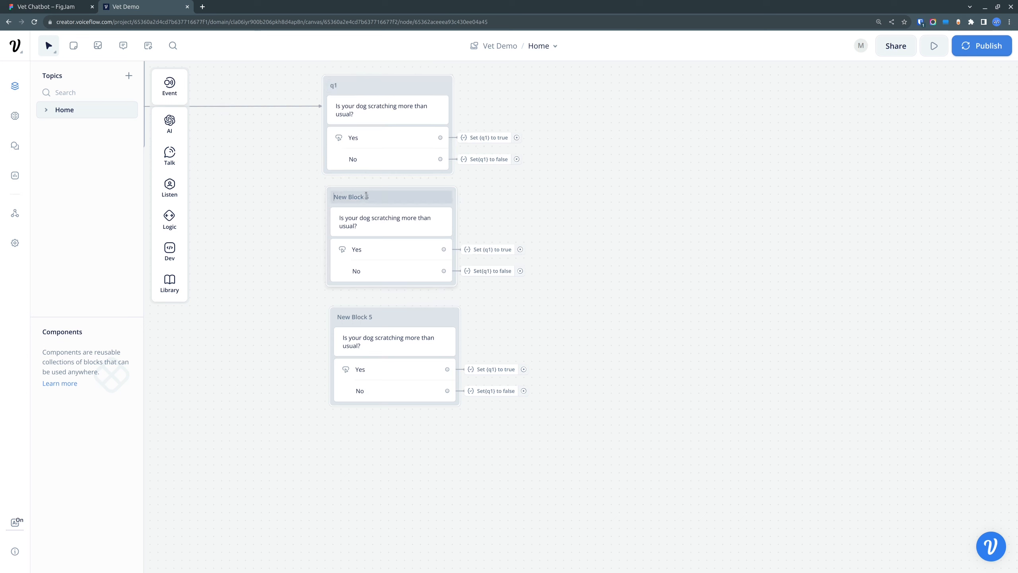
triple_click(376, 196)
type("q2")
left_click(368, 318)
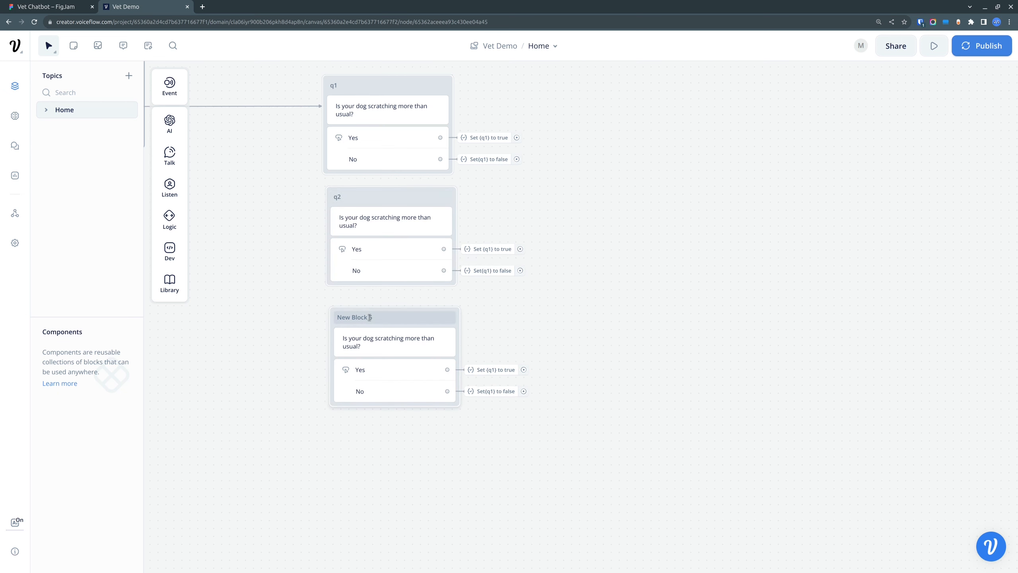
triple_click(370, 317)
type("q3")
left_click(473, 518)
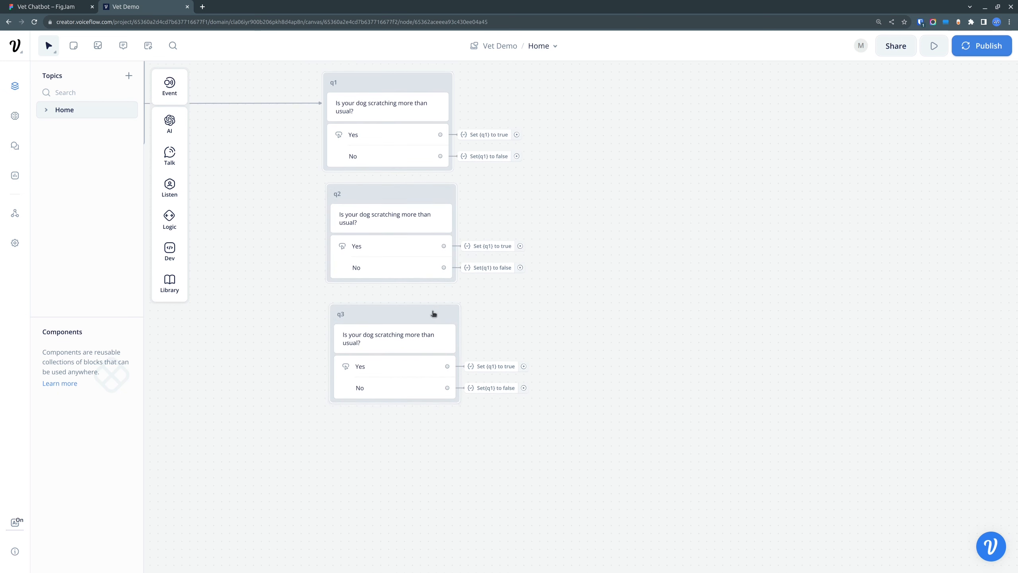
Step: Space q2 and q3 farther down the column and link both answer actions of q1 to q2 and of q2 to q3
left_click_drag(434, 313, 430, 383)
left_click_drag(402, 195, 400, 227)
mouse_move(517, 134)
left_mouse_down()
mouse_move(391, 180)
mouse_move(394, 219)
left_mouse_up()
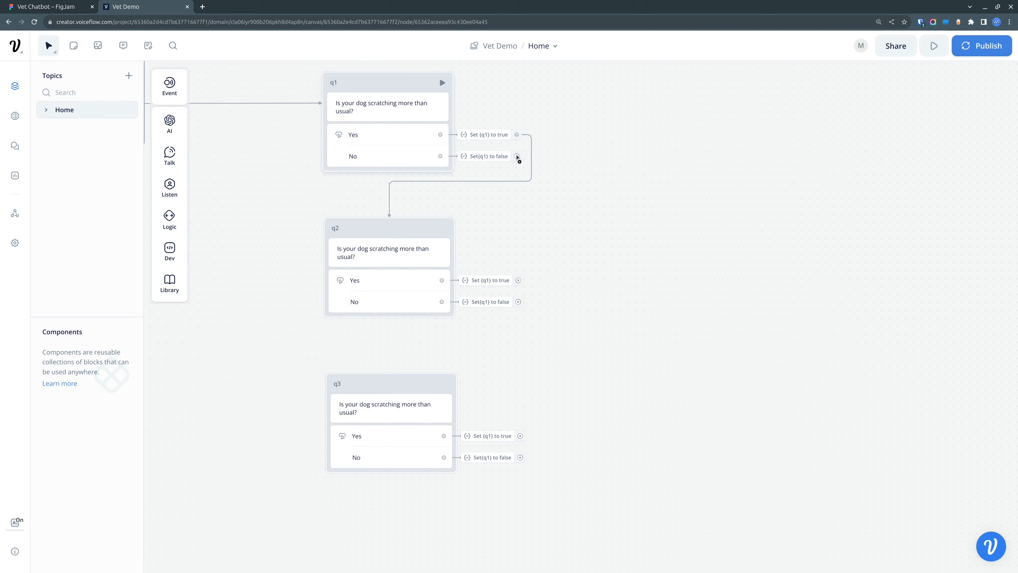
left_click_drag(517, 156, 394, 220)
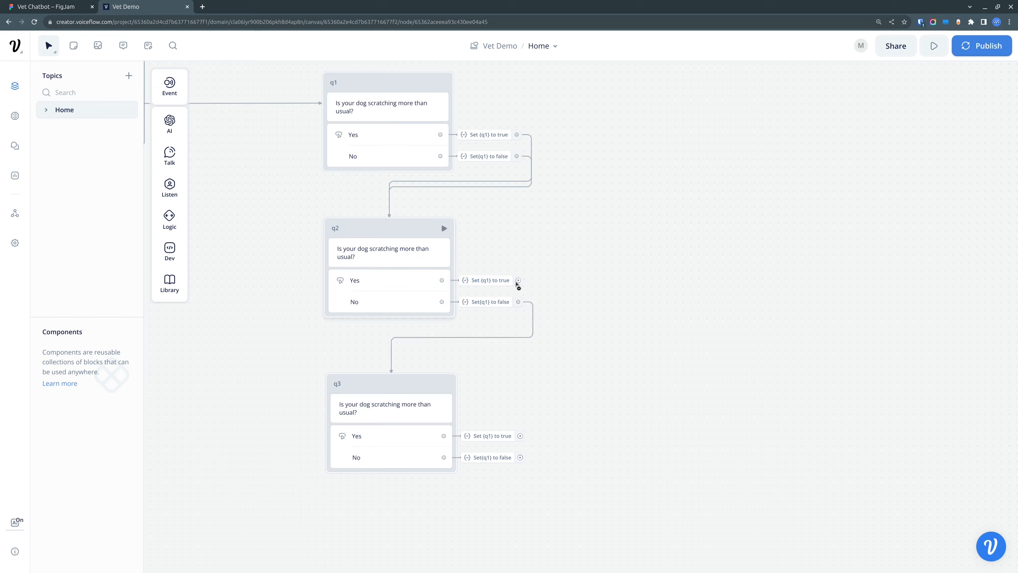
left_click_drag(517, 281, 392, 377)
Step: Duplicate the q3 block and place the copy directly beneath it
left_click_drag(603, 388, 609, 290)
right_click(401, 216)
left_click(451, 345)
left_click_drag(425, 227, 405, 324)
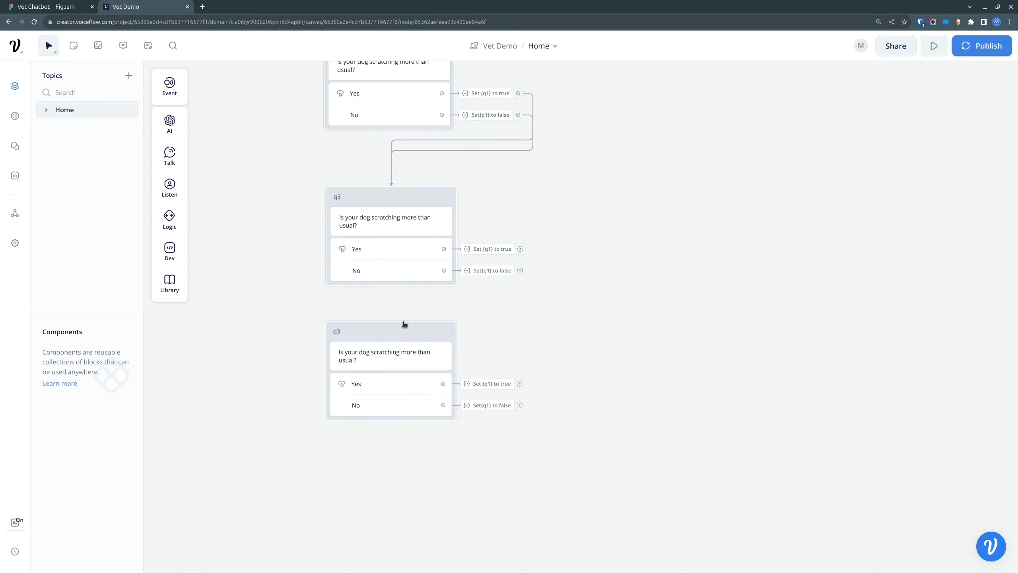
Step: Add two more copies of the duplicated q3 block, stacked below it in the same column
left_click_drag(502, 361, 500, 226)
right_click(417, 199)
left_click(471, 337)
right_click(426, 322)
left_click_drag(436, 212, 417, 473)
left_click(482, 475)
left_click_drag(523, 362, 542, 397)
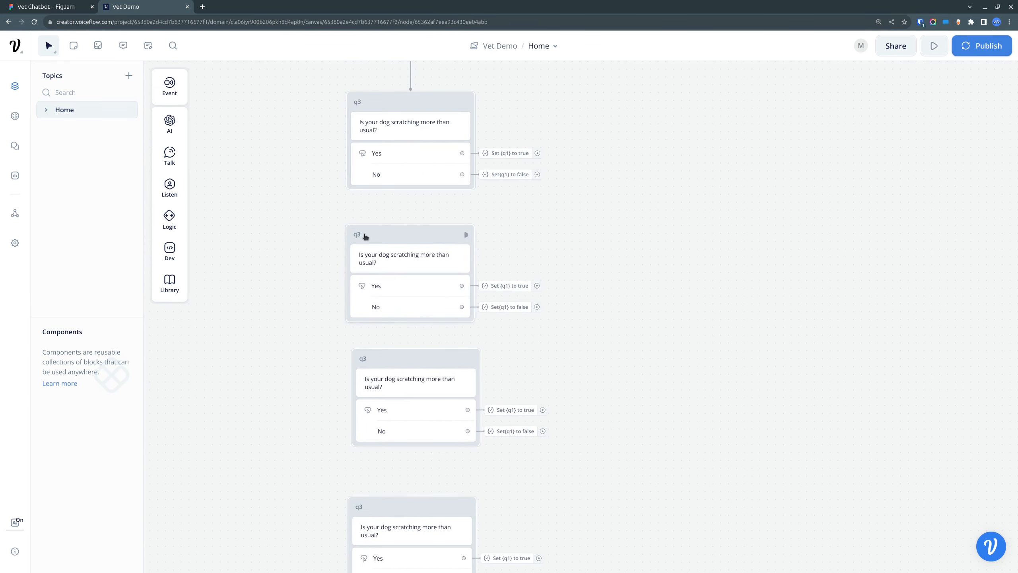
Step: Rename the three copies beneath q3 as q4, q5 and q6, from top to bottom
left_click(365, 234)
key("BackSpace")
type("4")
left_click(365, 359)
type("q5")
left_click_drag(606, 503, 611, 289)
left_click(367, 292)
type("q6")
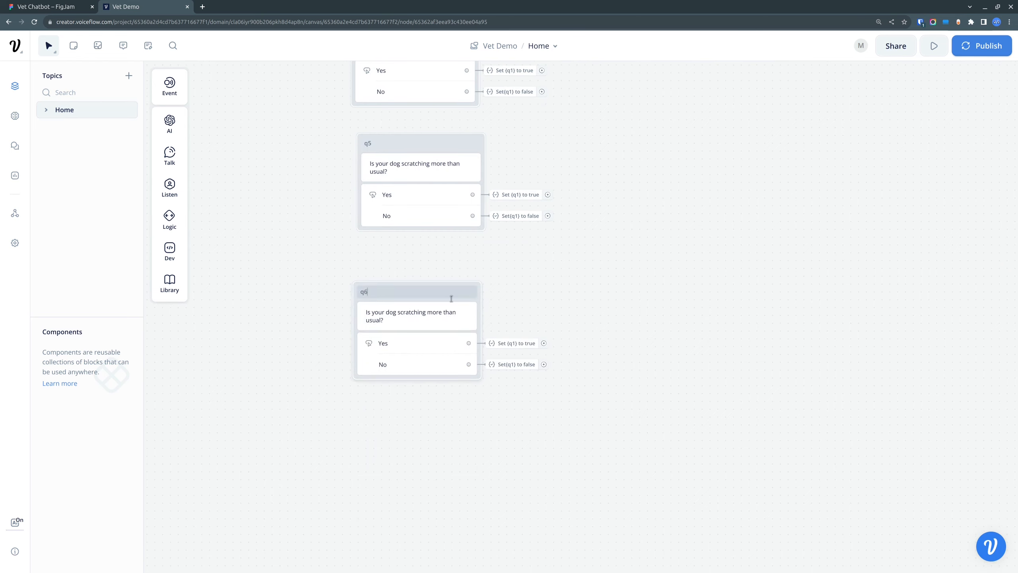
Step: Duplicate the q6 block, place the copy beneath it and rename it q7
left_click_drag(433, 294, 440, 278)
right_click(440, 279)
right_click(436, 275)
left_click(478, 423)
left_click_drag(561, 401, 528, 324)
left_click(428, 233)
left_click_drag(431, 216, 420, 337)
left_click(341, 330)
type("q7")
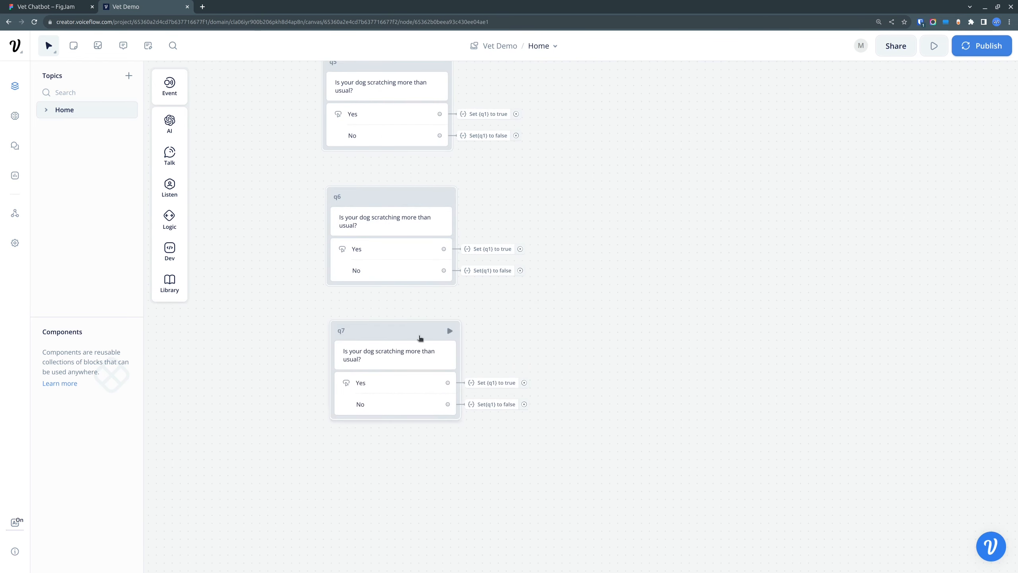
Step: Copy "Have you observed any fleas on your dog or in the environment?" from the FigJam questionnaire into q2's text in Voiceflow
left_click_drag(625, 169, 683, 541)
left_click(47, 7)
left_click_drag(371, 288, 318, 274)
key("ctrl+c")
left_click(135, 7)
left_click(428, 348)
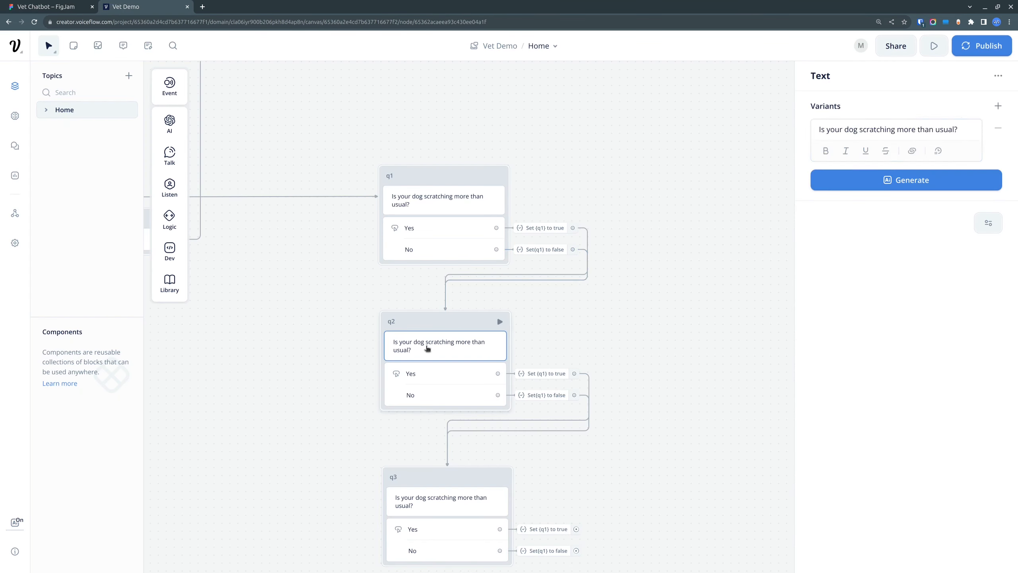
triple_click(888, 131)
key("ctrl+v")
Step: Change the variable set by q2's Yes and No actions to q2
left_click(543, 374)
left_click(639, 351)
left_click(868, 130)
type("2")
left_click(860, 179)
left_click(545, 395)
left_click(639, 373)
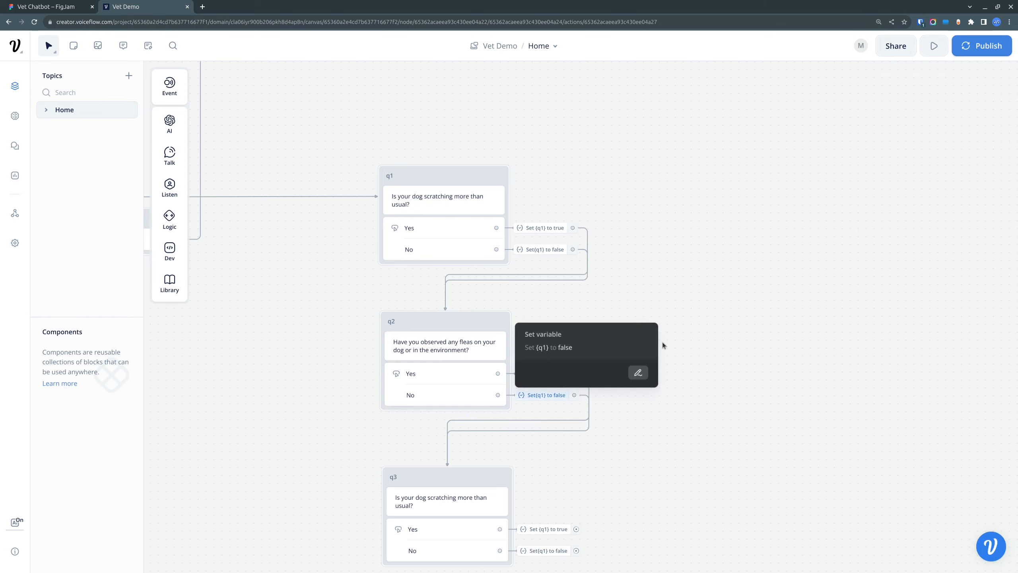
left_click(868, 131)
key("BackSpace")
type("2")
left_click(860, 179)
Step: Copy "Is the scratching localized to one area or general all over?" from the FigJam questionnaire and return to Voiceflow
left_click_drag(645, 401, 679, 146)
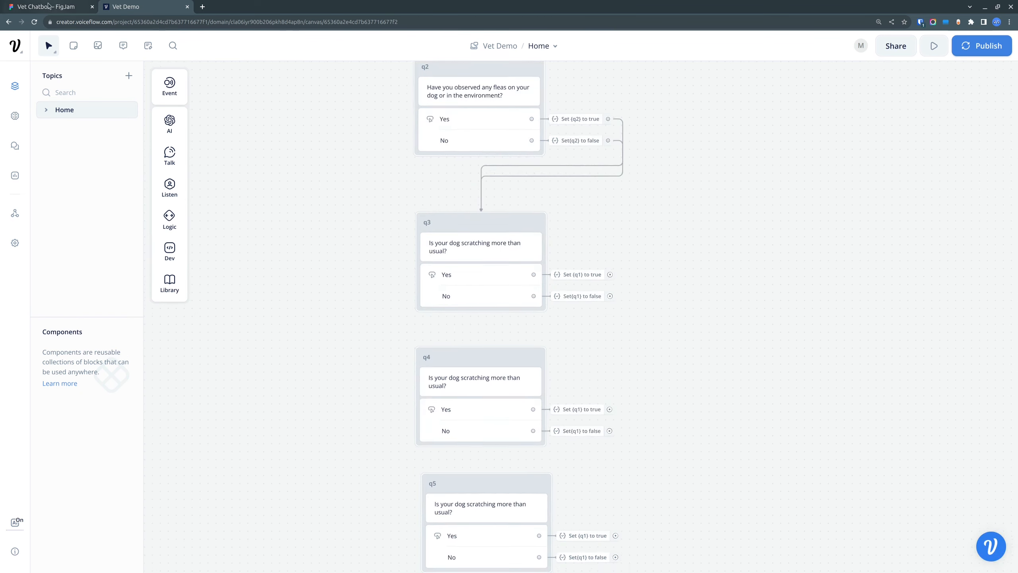
left_click(47, 7)
left_click_drag(340, 313, 318, 299)
key("ctrl+c")
left_click(135, 6)
Step: Paste the copied scratching location question over q4's text
left_click(480, 381)
triple_click(888, 131)
key("ctrl+v")
Step: Replace q3's text with "Is the scratching localized to one area or general all over?"
left_click(409, 237)
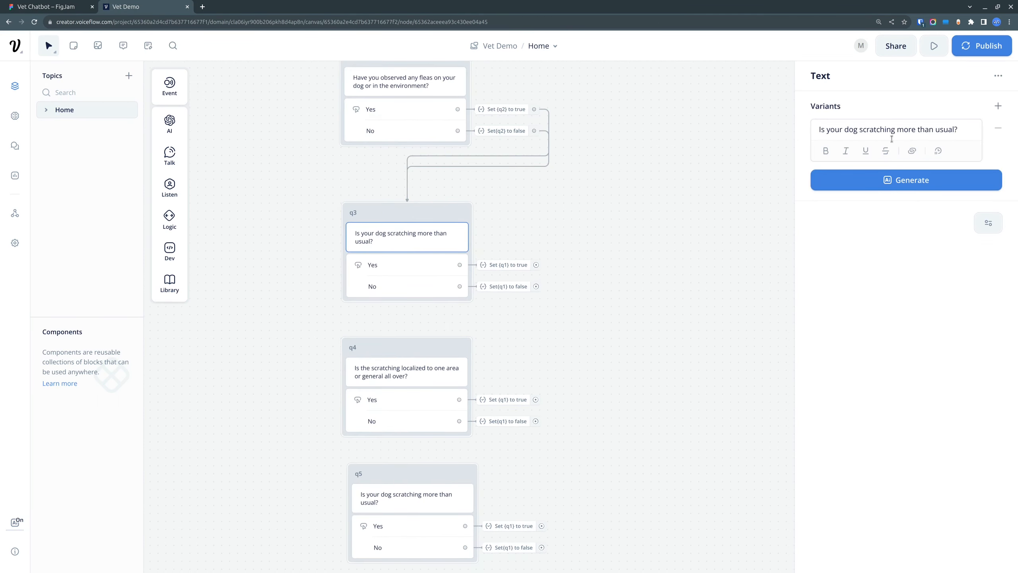
triple_click(891, 134)
key("ctrl+v")
Step: Change the variable set by q3's Yes and No actions to q3
left_click(504, 266)
left_click(876, 135)
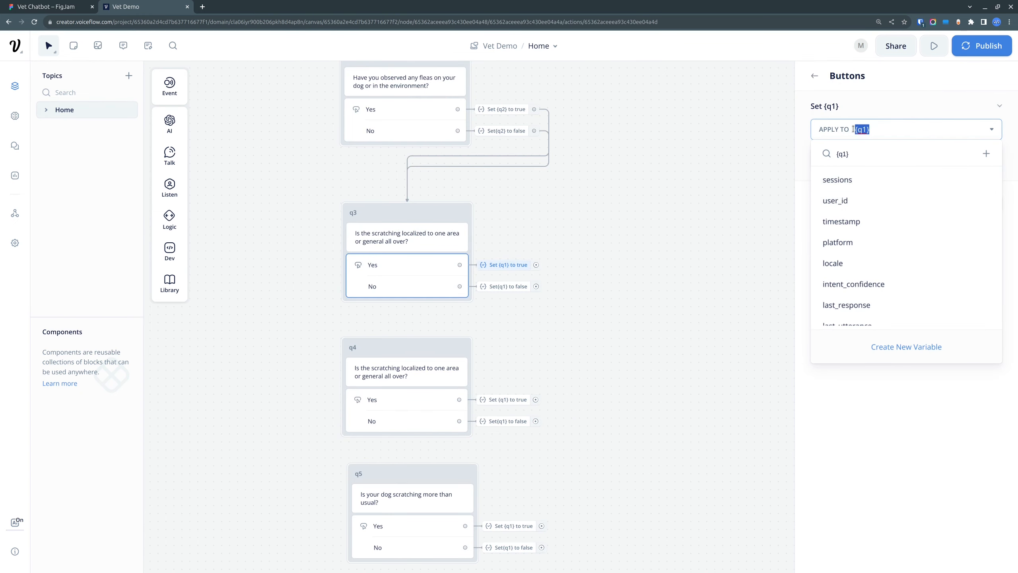
type("{q3")
left_click(859, 180)
left_click(505, 288)
left_click(873, 130)
key("BackSpace")
key("BackSpace")
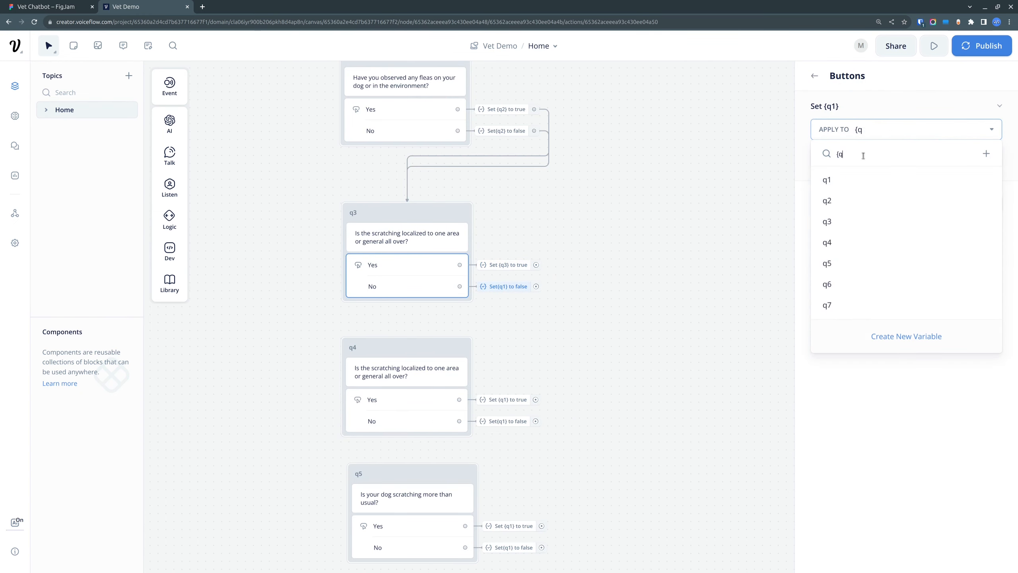
type("3")
left_click(860, 180)
Step: Connect the Yes and No actions of q3 to the q4 block
left_click(600, 347)
left_click_drag(600, 347, 631, 237)
left_click_drag(567, 177, 453, 252)
left_click_drag(567, 156, 453, 253)
Step: Copy "Has there been any recent change in your dog's diet?" from the FigJam questionnaire into q4's text in Voiceflow
left_click(62, 7)
left_click_drag(524, 324, 308, 321)
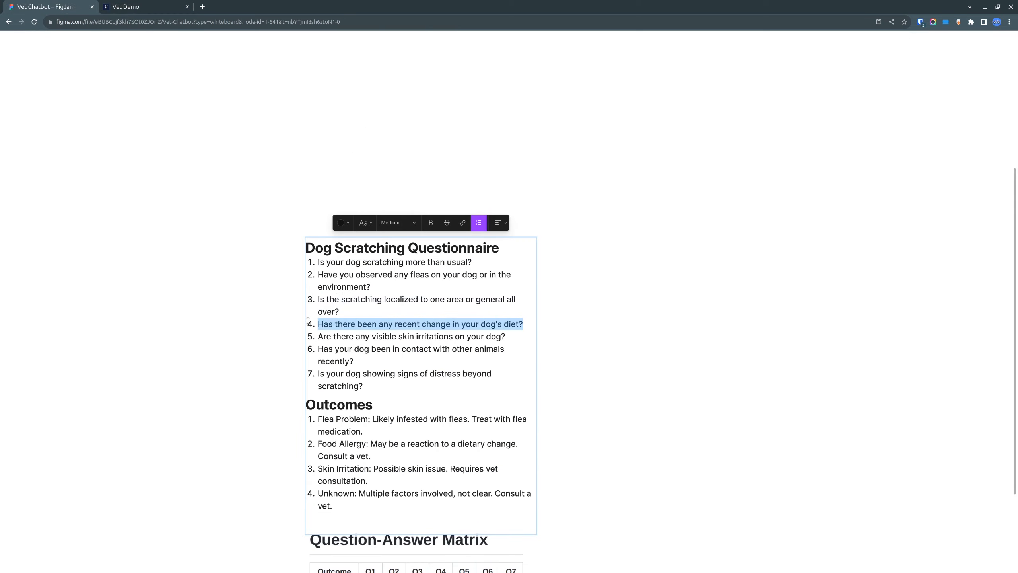
left_click(120, 6)
left_click_drag(642, 360, 646, 295)
left_click(444, 196)
triple_click(896, 139)
key("ctrl+v")
left_click(723, 261)
Step: Copy "Are there any visible skin irritations on your dog?" from the FigJam questionnaire into q5's text in Voiceflow
left_click(62, 7)
left_click_drag(507, 336, 315, 349)
left_click(126, 7)
left_click(447, 323)
key("ctrl+v")
Step: Copy "Has your dog been in contact with other animals recently?" from the FigJam questionnaire into q6's text in Voiceflow
left_click(62, 7)
left_click(125, 7)
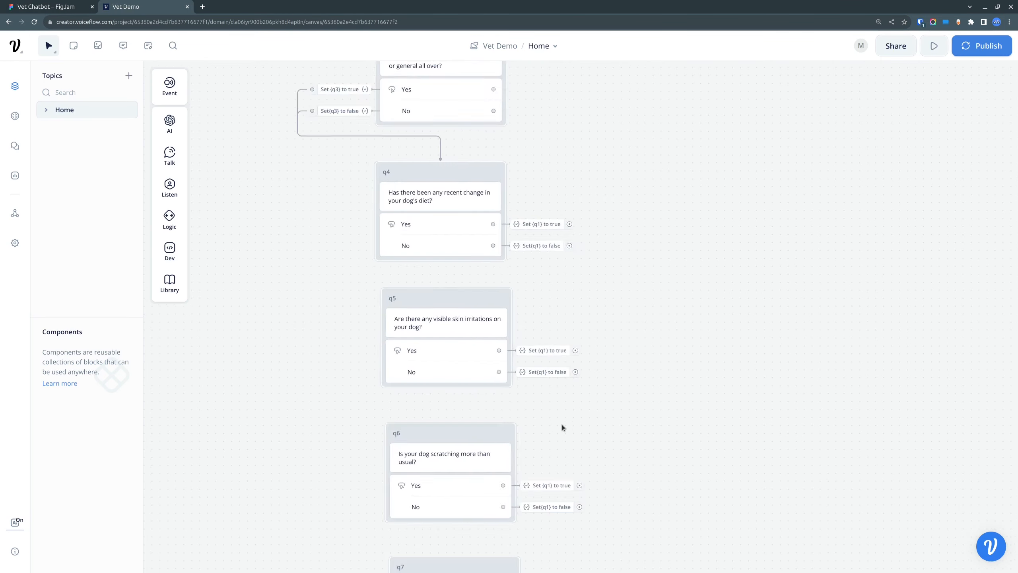
scroll(562, 425, "down", 1)
left_click_drag(562, 425, 553, 140)
left_click(450, 168)
key("ctrl+v")
left_click(682, 200)
Step: Copy "Is your dog showing signs of distress beyond scratching?" from the FigJam questionnaire into q7's text in Voiceflow
left_click(62, 7)
left_click_drag(363, 386, 319, 373)
left_click(125, 6)
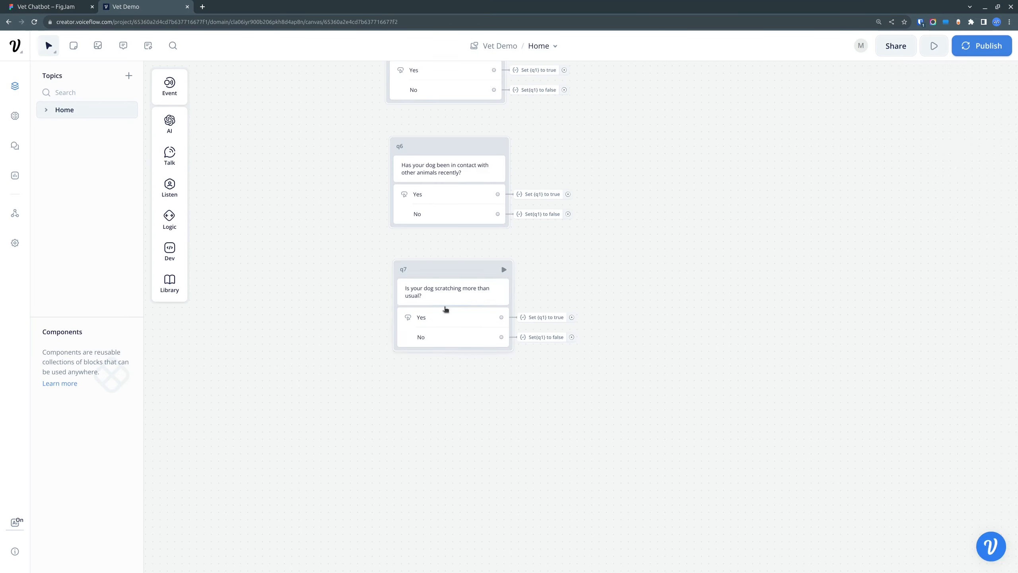
left_click(447, 293)
key("ctrl+a")
key("ctrl+v")
left_click(763, 312)
Step: Change the variable set by q4's Yes and No actions to q4
left_click_drag(621, 76, 629, 362)
left_click(541, 239)
left_click(636, 218)
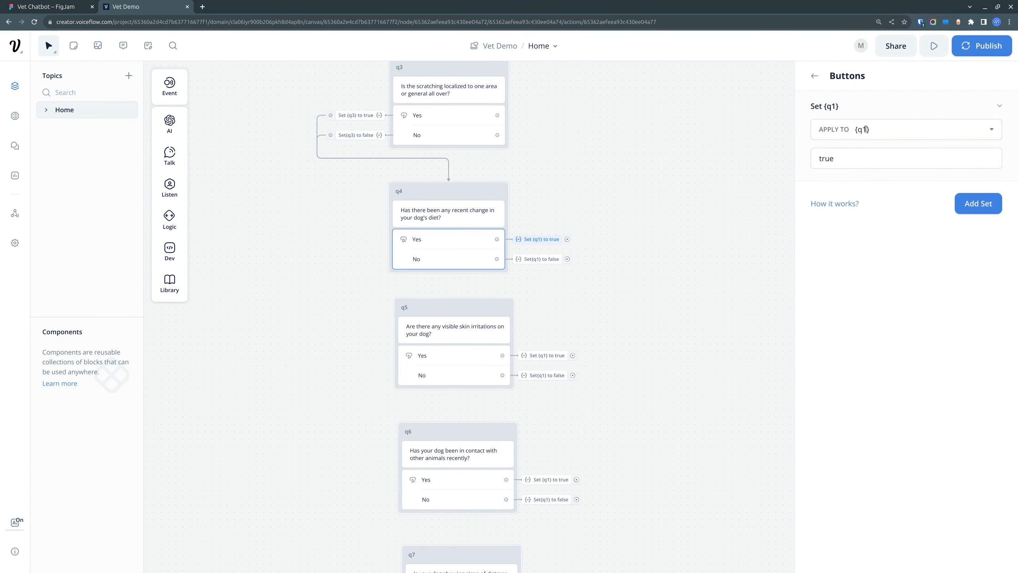
left_click(866, 130)
type("q4")
left_click(858, 180)
left_click(545, 259)
left_click(635, 239)
left_click(901, 129)
type("q4")
left_click(843, 180)
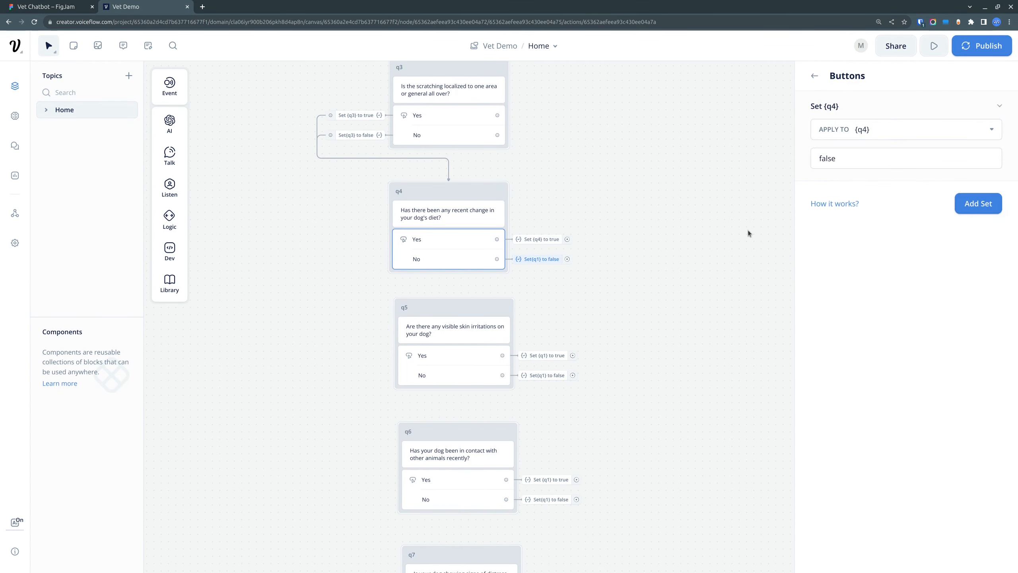
Step: Connect the No and Yes actions of q4 to the q5 block
left_click(705, 241)
left_click_drag(568, 259, 449, 301)
left_click_drag(568, 240, 451, 309)
Step: Change the variable set by q5's Yes and No actions to q5
left_click(547, 356)
left_click(635, 334)
left_click(877, 128)
key("BackSpace")
key("BackSpace")
type("5")
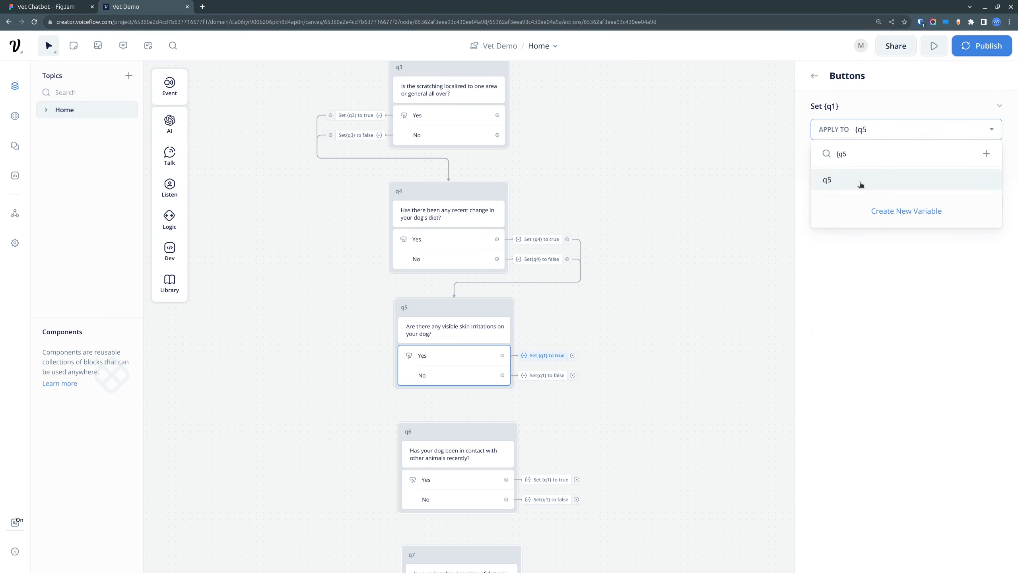
left_click(862, 183)
left_click(547, 376)
left_click(635, 355)
left_click(887, 128)
type("5")
left_click(878, 180)
Step: Connect the No and Yes actions of q5 to the q6 block
left_click_drag(654, 402, 667, 171)
left_click_drag(586, 144, 465, 198)
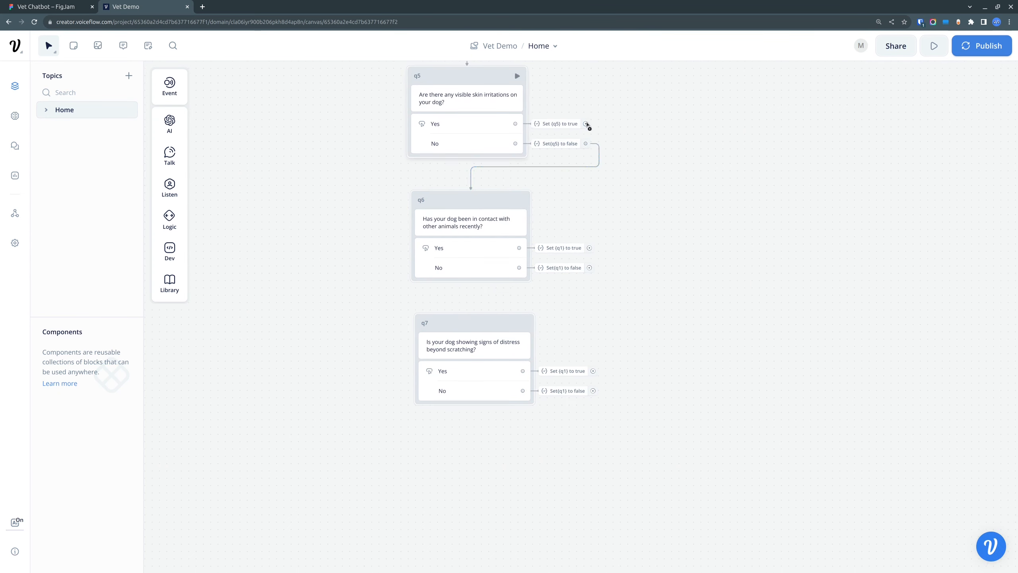
left_click_drag(586, 124, 470, 206)
Step: Change the variable set by q6's Yes and No actions to q6
left_click(563, 247)
left_click(658, 226)
left_click(894, 130)
key("BackSpace")
key("BackSpace")
type("6")
left_click(857, 178)
left_click(564, 267)
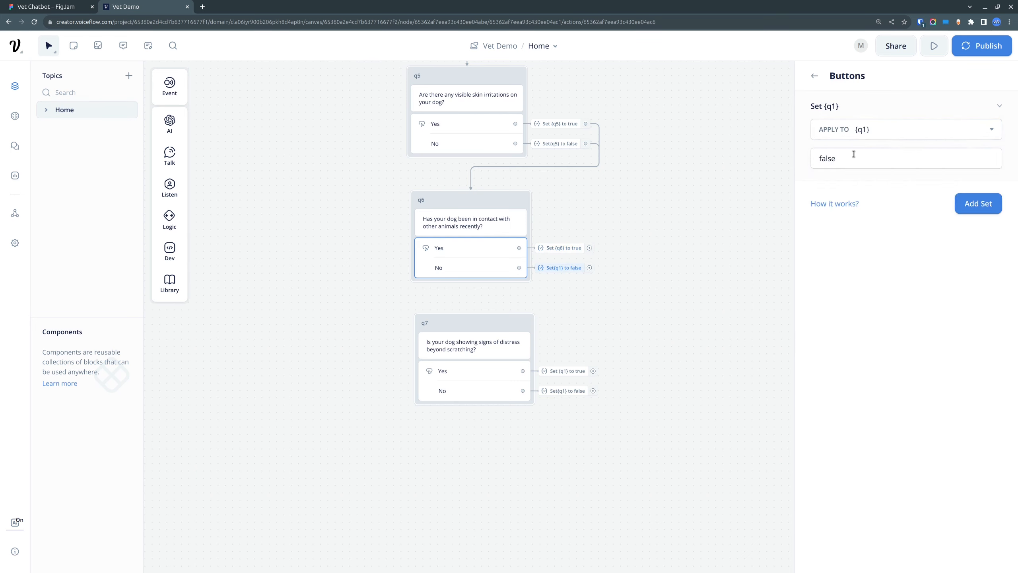
left_click(890, 129)
type("6")
left_click(860, 180)
Step: Connect the Yes and No actions of q6 to the q7 block
left_click(613, 340)
scroll(612, 340, "up", 1)
left_click_drag(612, 340, 682, 245)
left_click_drag(656, 137, 525, 225)
left_click_drag(656, 160, 524, 222)
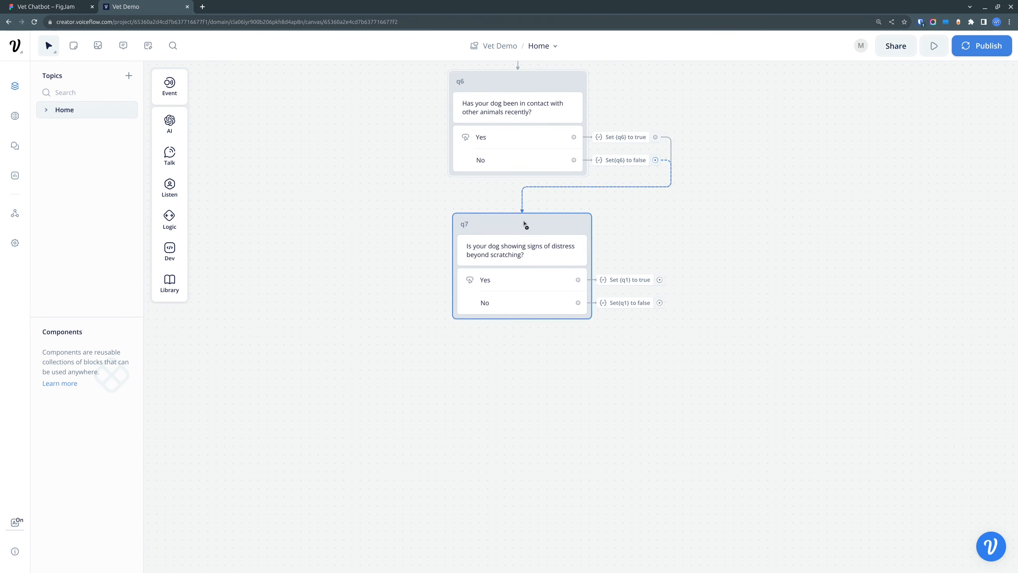
Step: Change the variable set by q7's Yes and No actions to q7
left_click(629, 280)
left_click(878, 129)
type("q7")
left_click(860, 179)
left_click(645, 304)
left_click(889, 130)
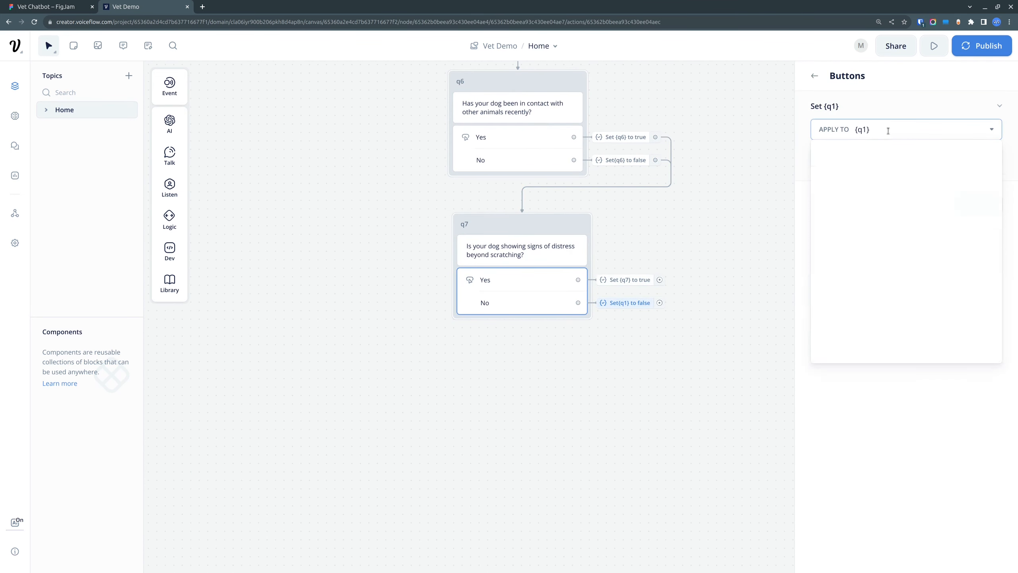
type("q7")
left_click(850, 180)
left_click(782, 177)
Step: Review the question chain from q1 to q7, checking each block's Yes and No set actions and connections
left_click_drag(782, 176, 754, 373)
left_click_drag(730, 102, 720, 283)
scroll(720, 282, "down", 1)
left_click_drag(713, 124, 720, 397)
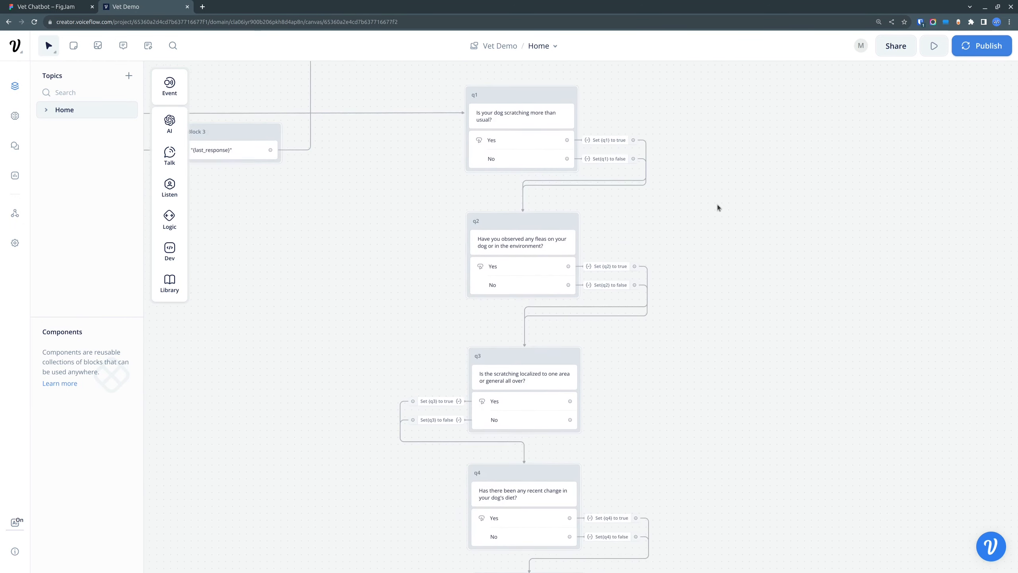
scroll(718, 207, "down", 5)
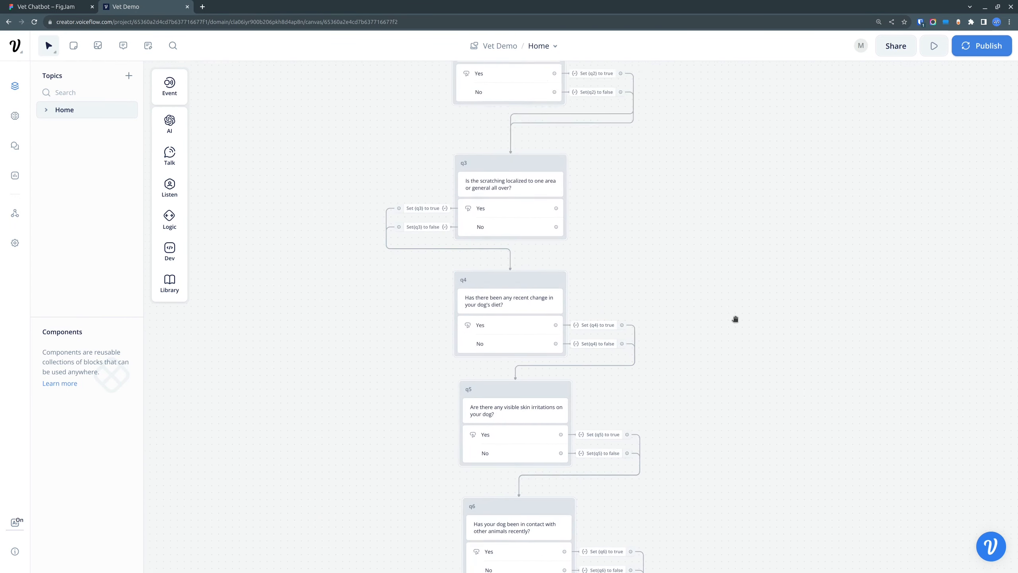
left_click_drag(735, 319, 743, 434)
left_click_drag(719, 240, 745, 418)
left_click_drag(741, 211, 672, 105)
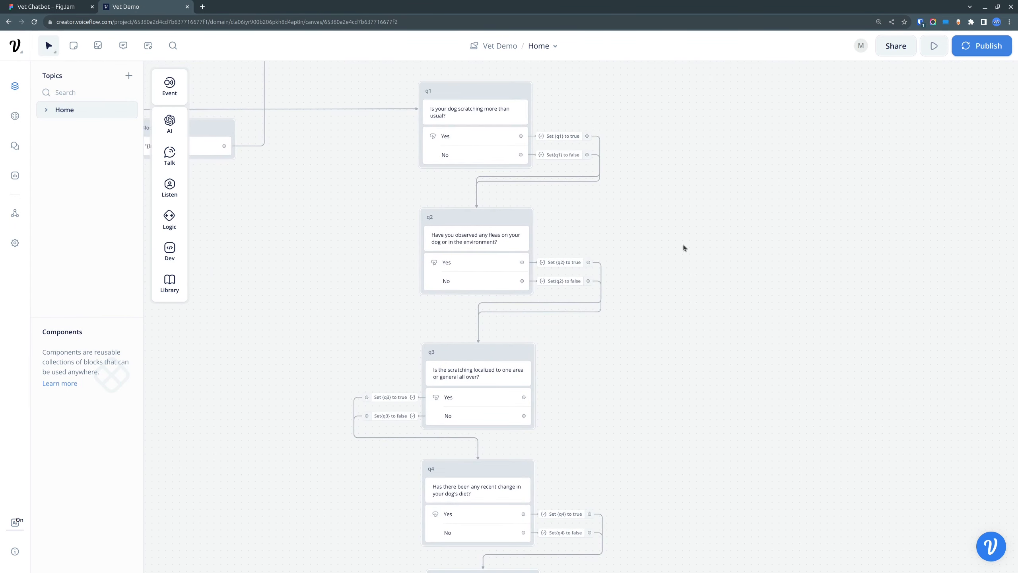
scroll(683, 247, "down", 3)
mouse_move(712, 405)
left_mouse_down()
mouse_move(677, 277)
mouse_move(702, 417)
left_mouse_up()
scroll(602, 172, "up", 6)
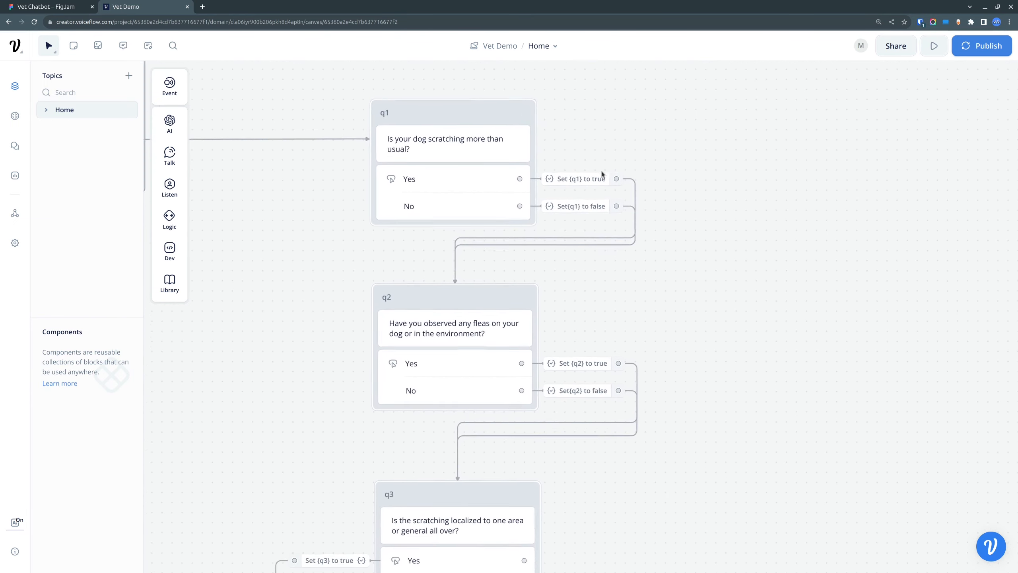
scroll(602, 175, "up", 1)
scroll(630, 188, "down", 15)
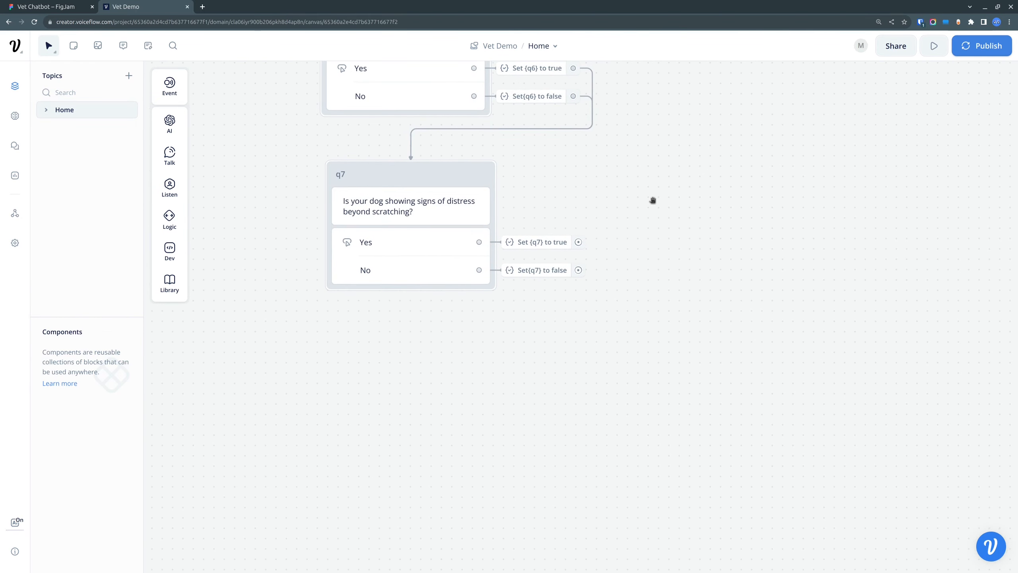
left_click_drag(653, 200, 641, 361)
left_click_drag(709, 185, 664, 151)
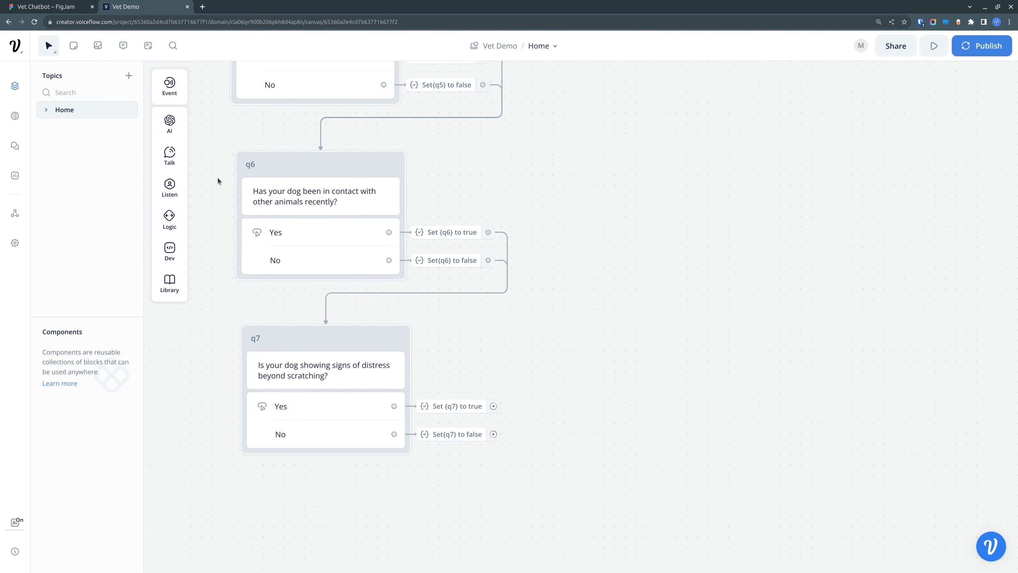
Step: Add a Condition block on the empty canvas beside the q6 and q7 blocks and open its settings
mouse_move(171, 224)
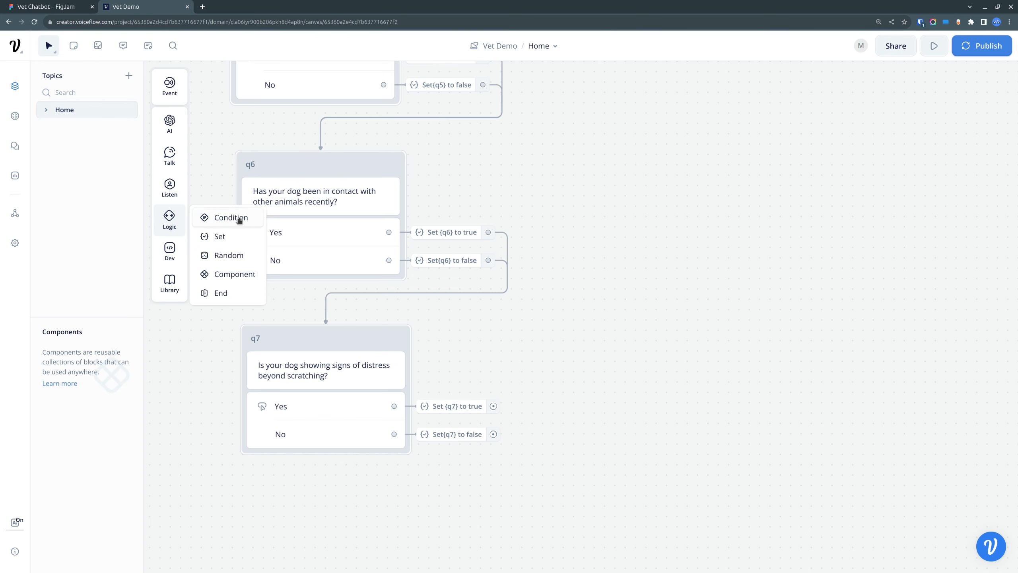
left_click_drag(239, 220, 767, 248)
left_click_drag(723, 390, 570, 341)
left_click(560, 239)
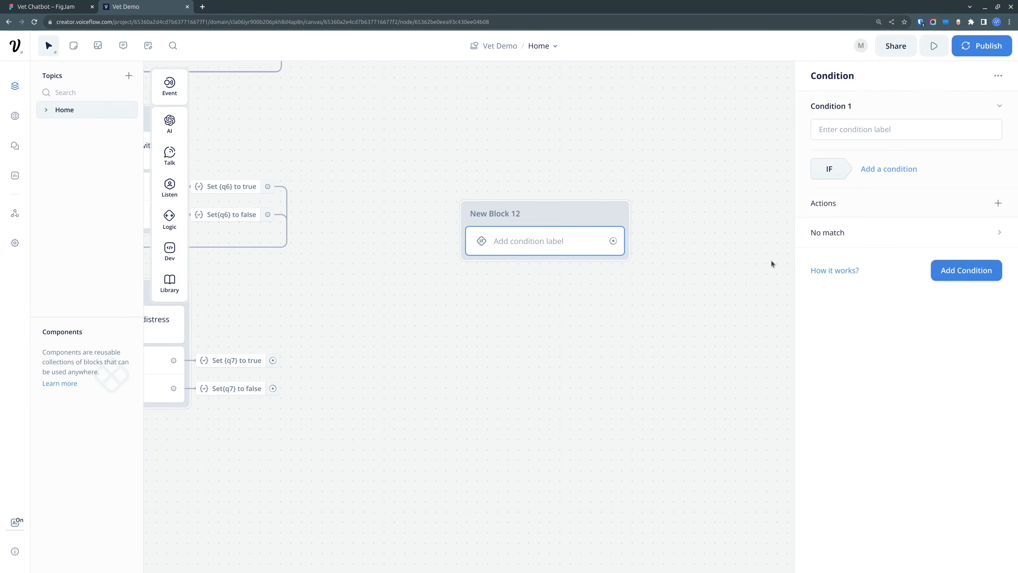
Step: Add three more conditions to the new Condition block
left_click(980, 276)
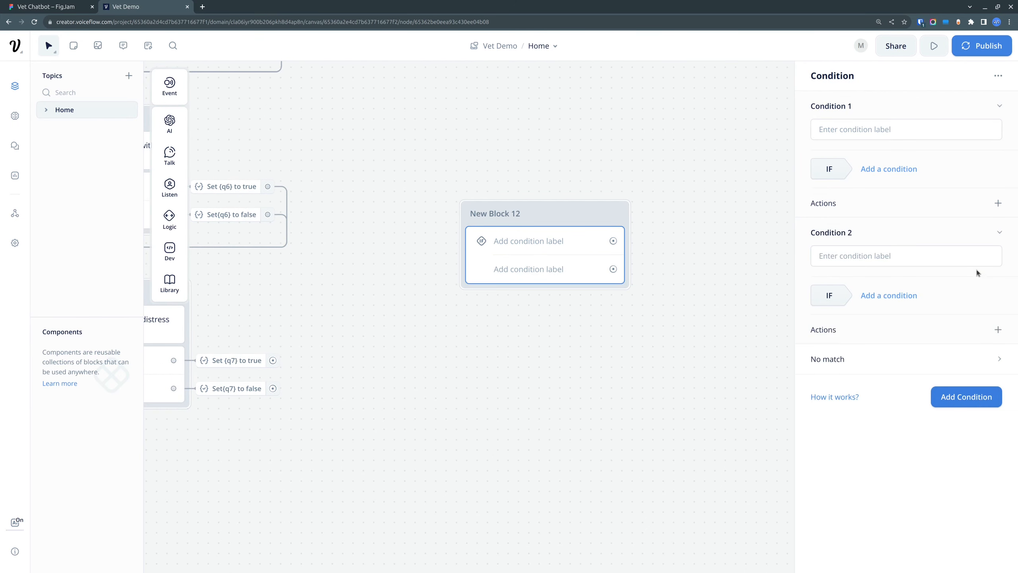
left_click(974, 398)
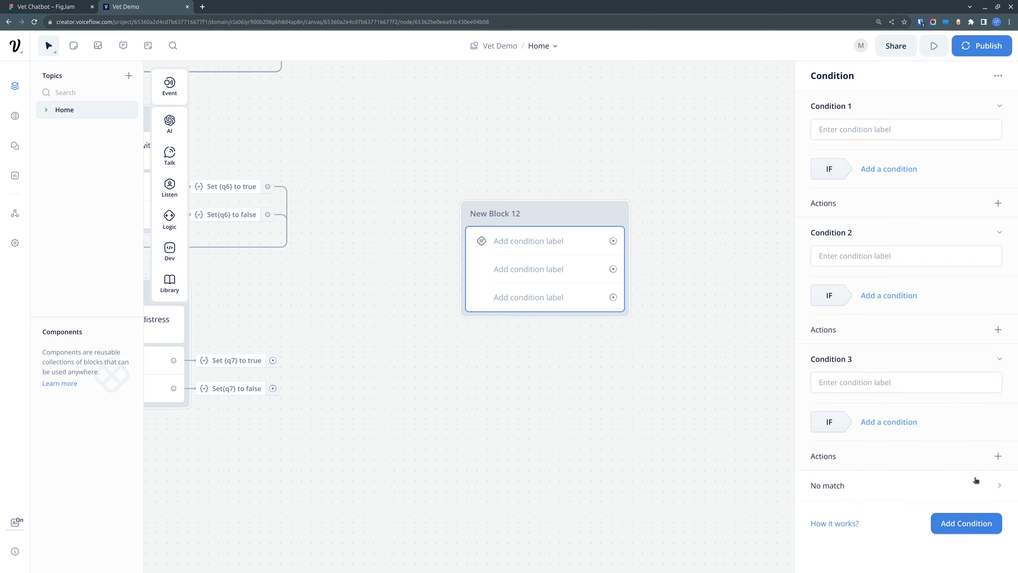
left_click(978, 526)
left_click_drag(715, 420, 695, 369)
left_click(763, 430)
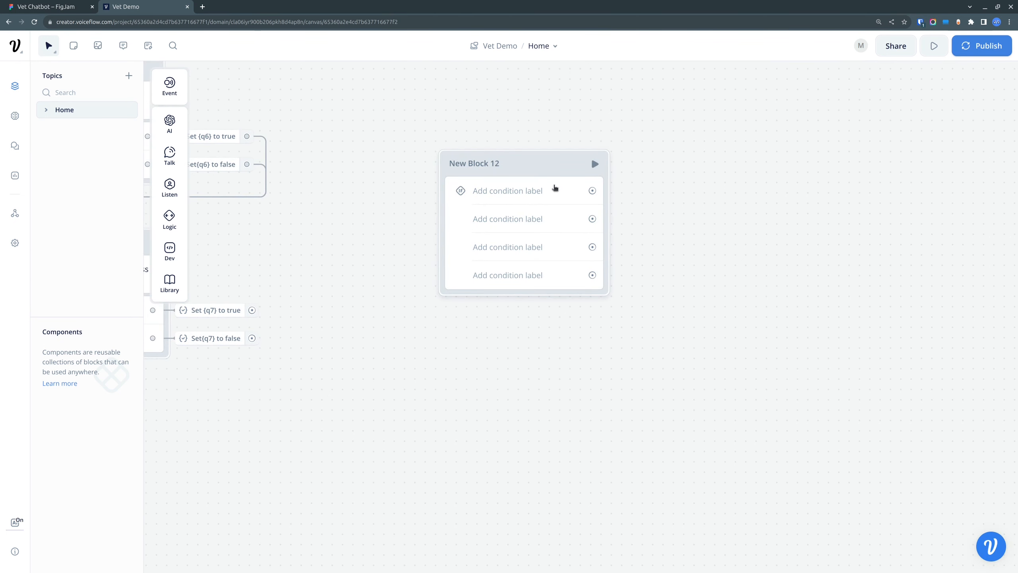
Step: Delete Condition 4 from the Condition block and add a no-match path instead
left_click(543, 272)
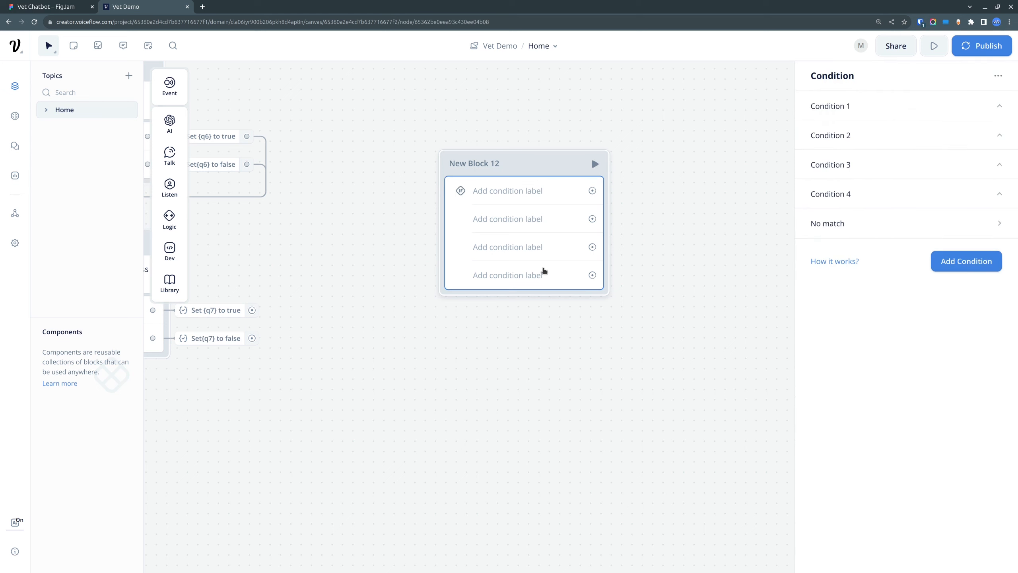
left_click(1000, 195)
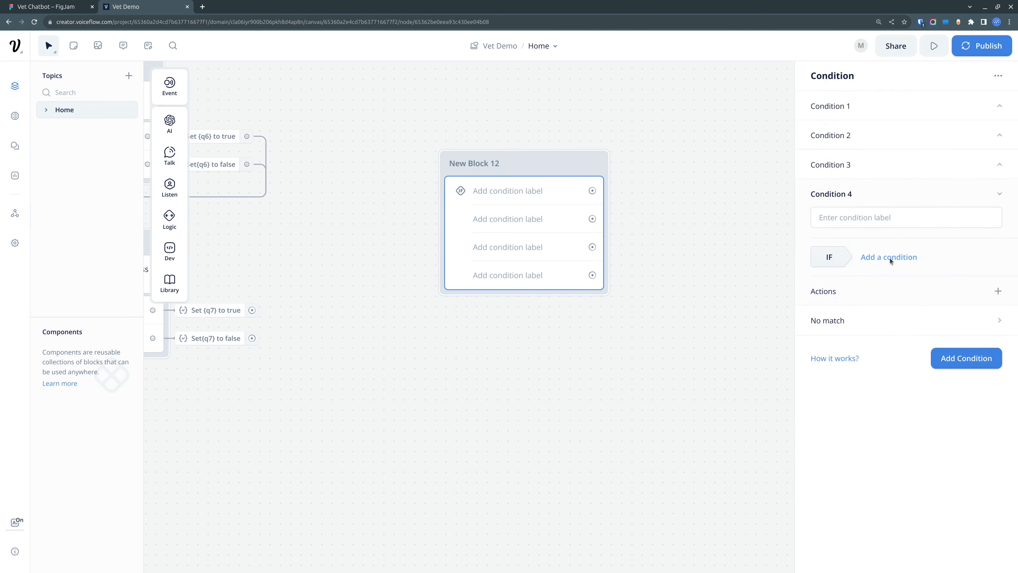
right_click(908, 194)
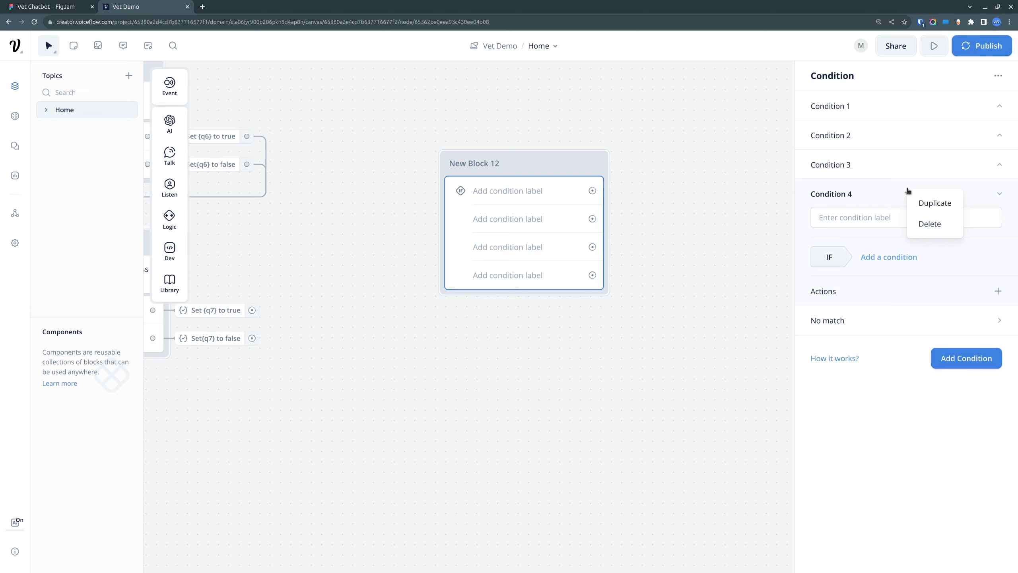
left_click(924, 222)
left_click(1004, 195)
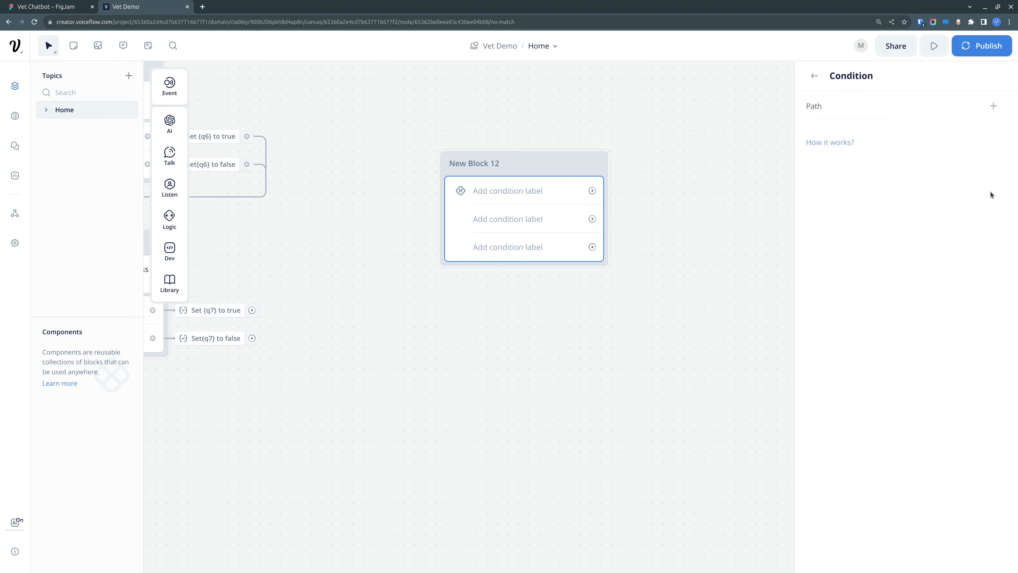
left_click(999, 106)
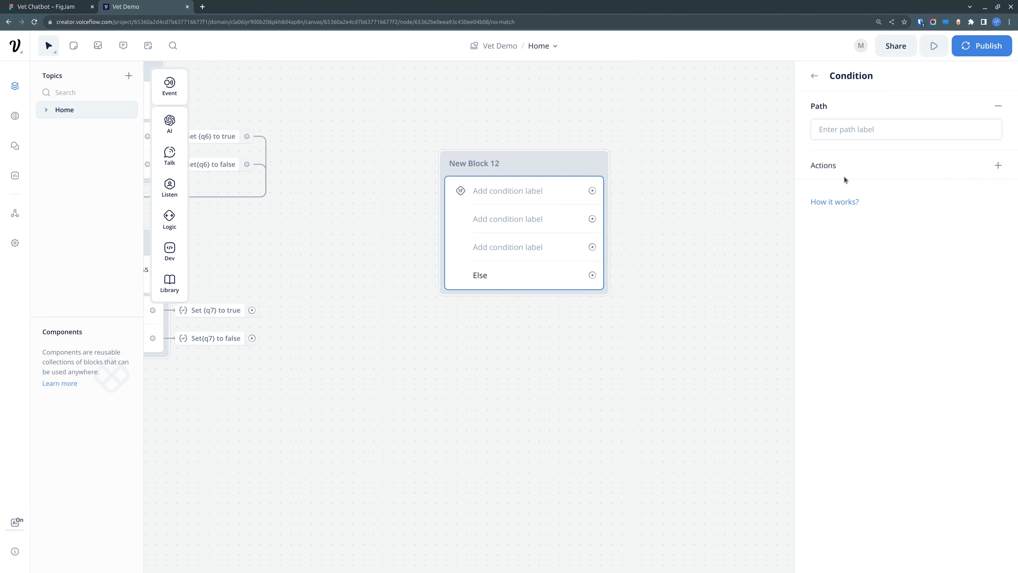
left_click(698, 317)
Step: Label Condition 1 of the Condition block O1
left_click(507, 198)
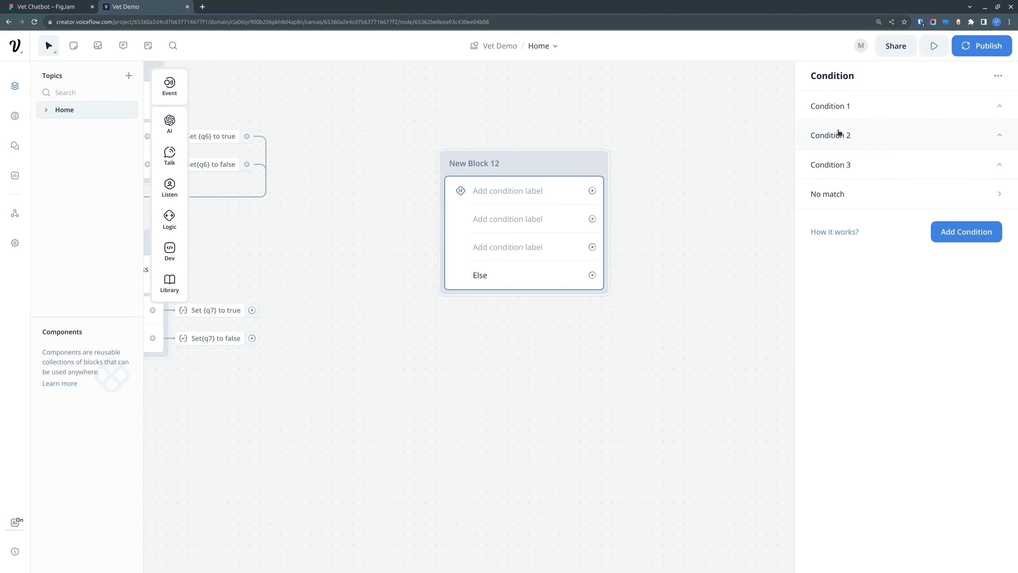
left_click(853, 109)
left_click(846, 130)
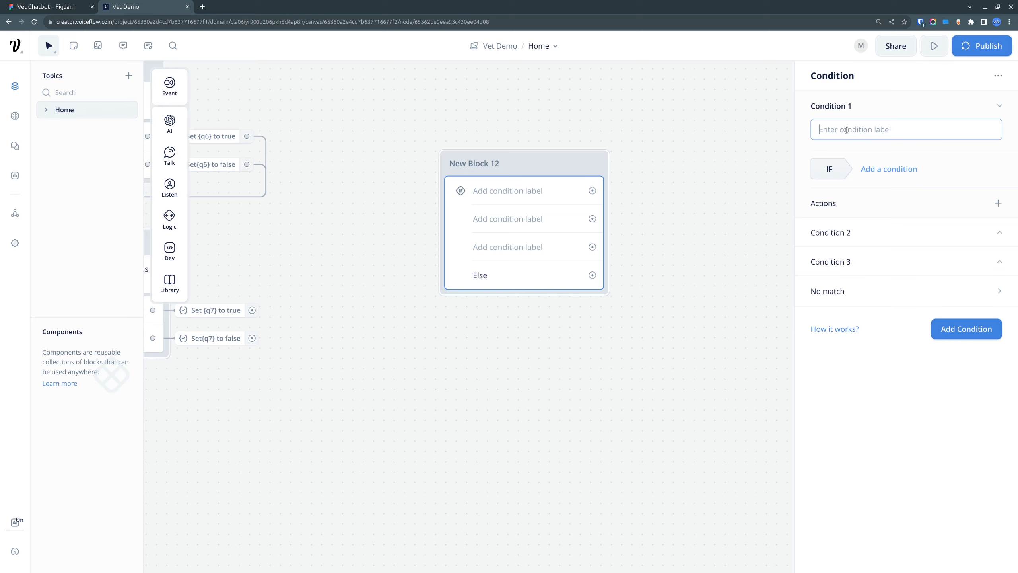
type("O1")
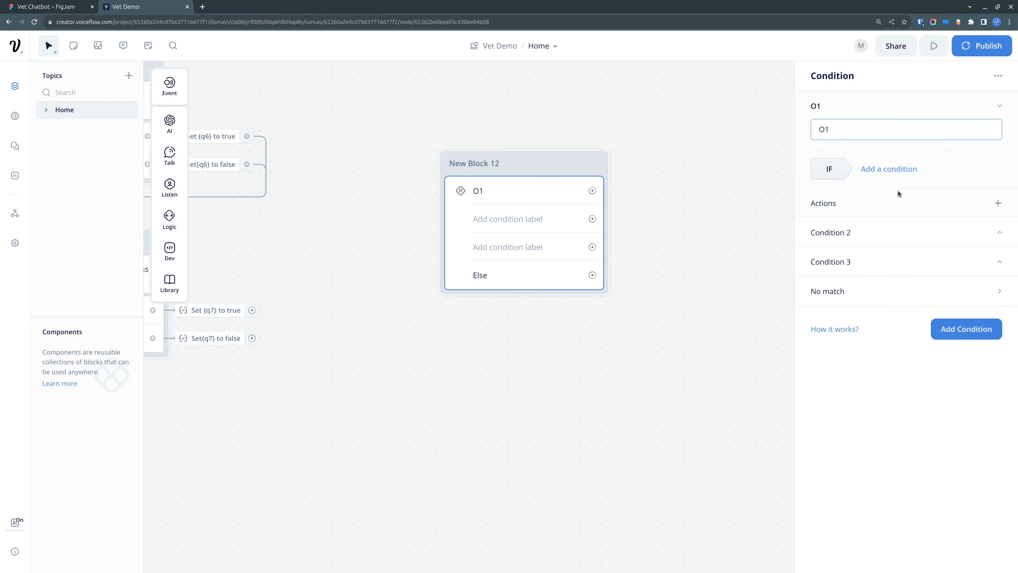
left_click(525, 222)
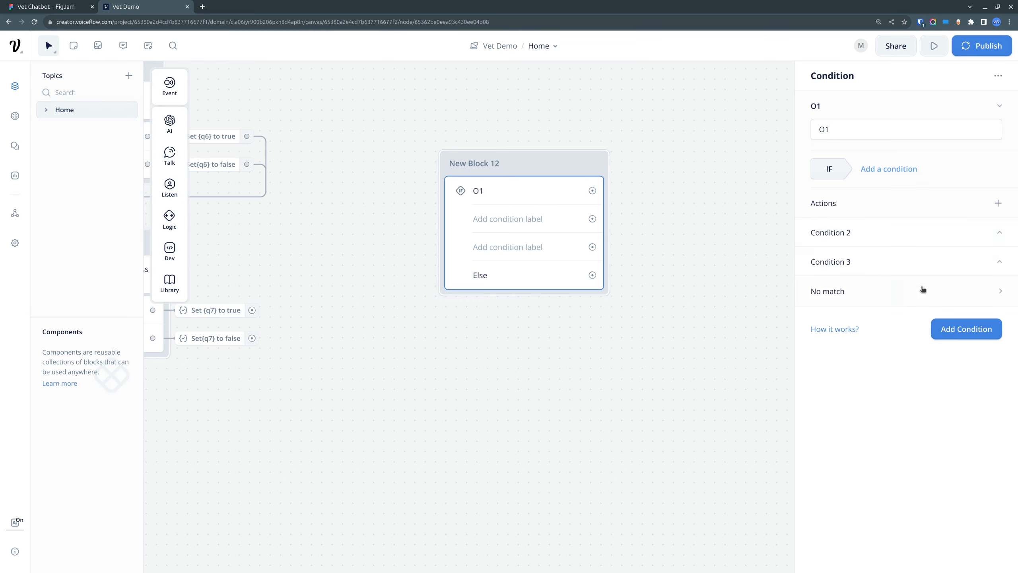
Step: Label Condition 2 of the Condition block O2
left_click(895, 233)
left_click(847, 256)
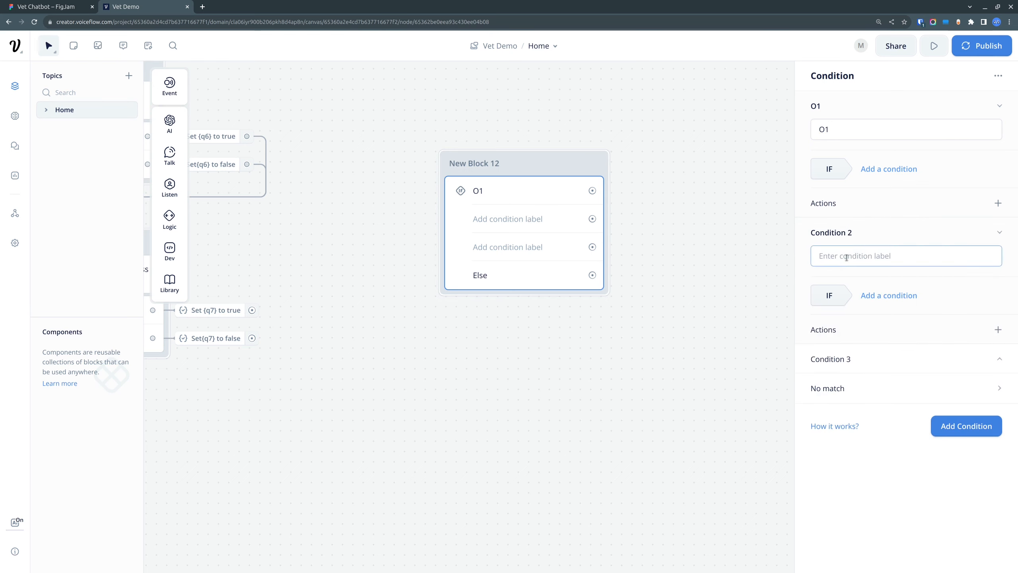
type("O")
key("BackSpace")
type("O2")
left_click(851, 331)
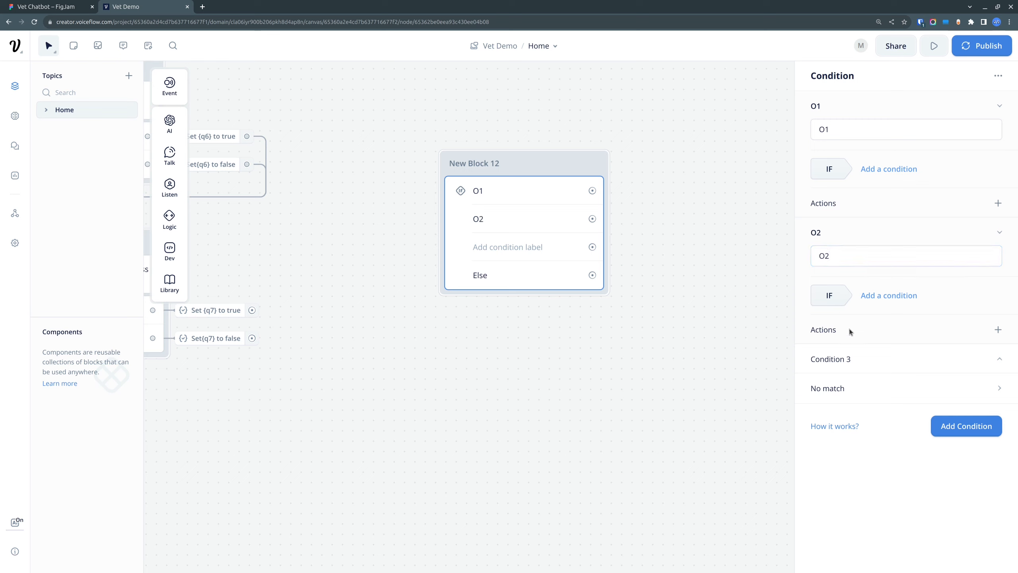
Step: Label Condition 3 of the Condition block O3
left_click(860, 359)
left_click(860, 382)
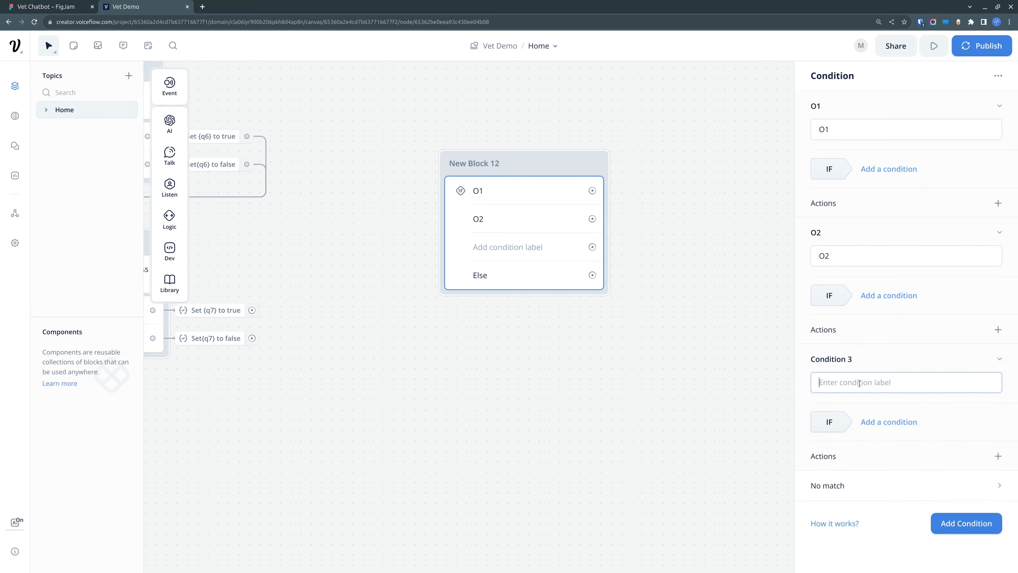
type("O3")
left_click(931, 348)
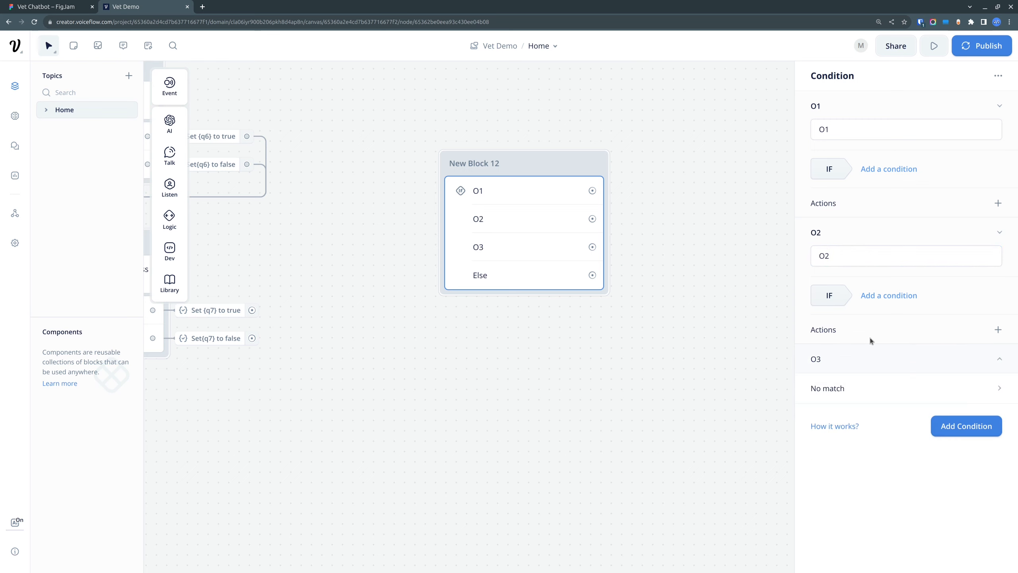
Step: Connect the O1 condition to a new Text block and align that block with the top of the Condition block
left_click_drag(367, 174, 303, 246)
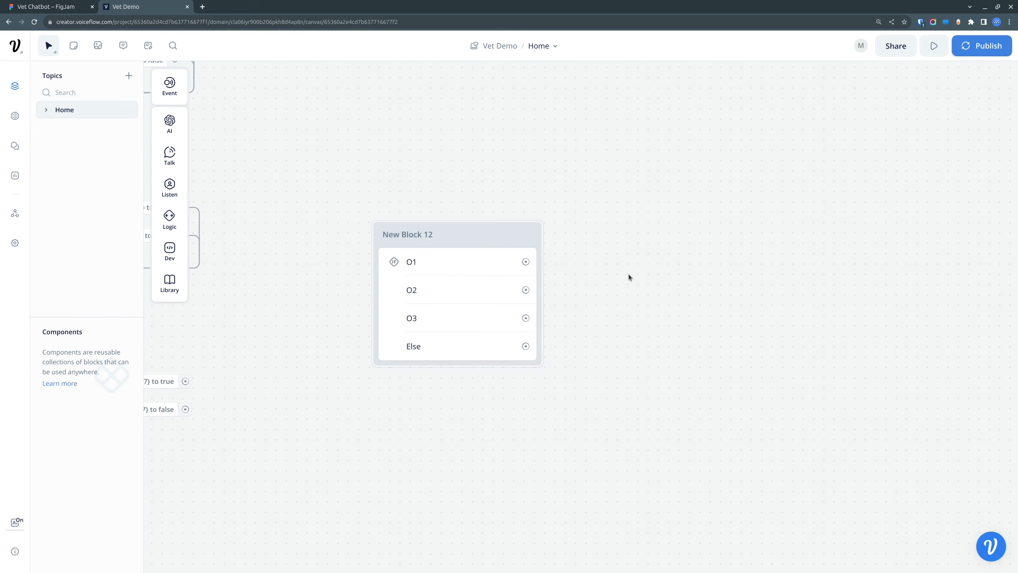
left_click_drag(627, 274, 536, 202)
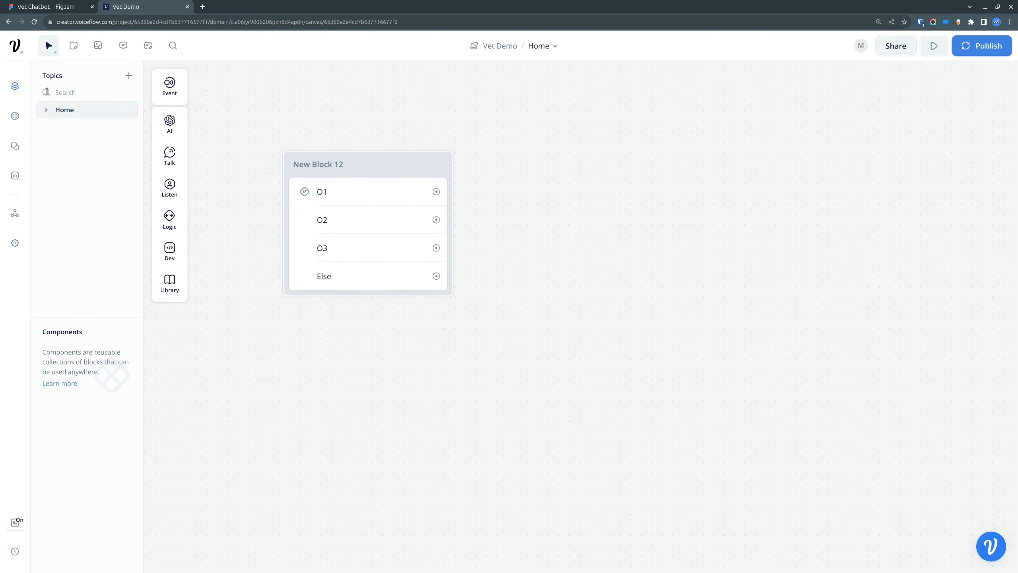
left_click_drag(437, 192, 587, 191)
mouse_move(649, 206)
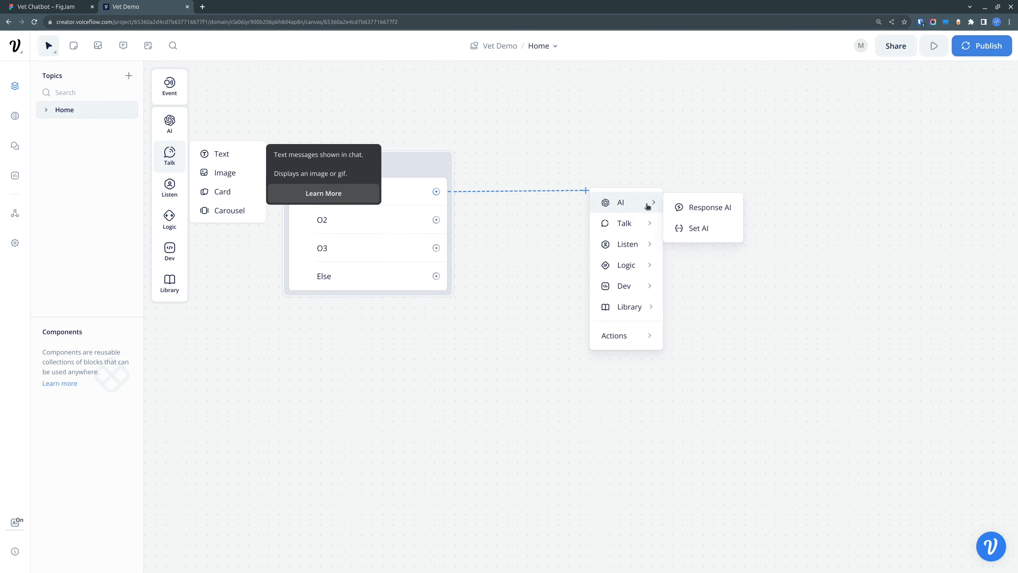
mouse_move(650, 225)
left_click(696, 229)
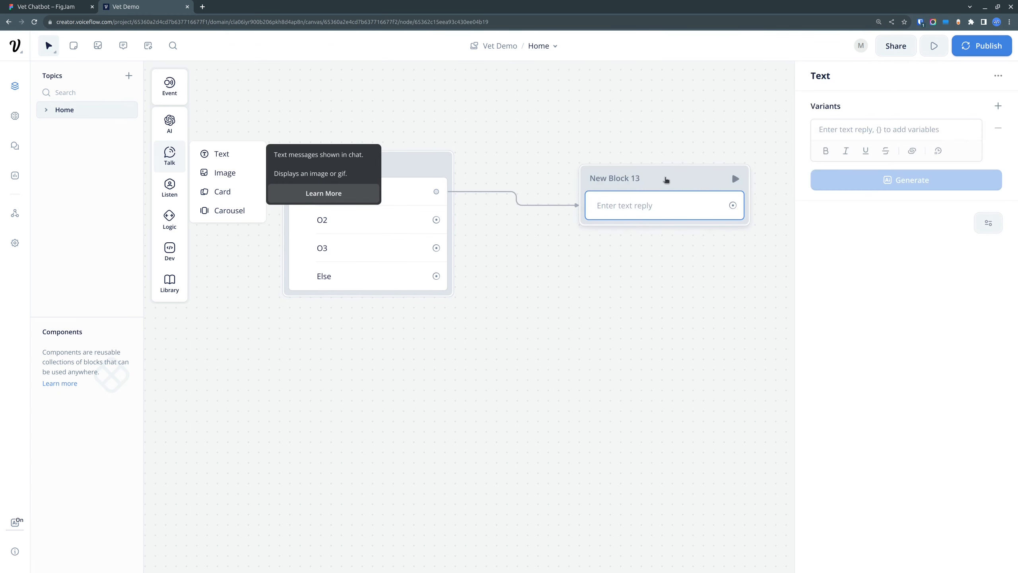
left_click_drag(667, 181, 670, 164)
Step: Connect the O2 and O3 conditions each to a new Text block, stacked below O1's Text block
left_click_drag(436, 220, 602, 244)
mouse_move(654, 276)
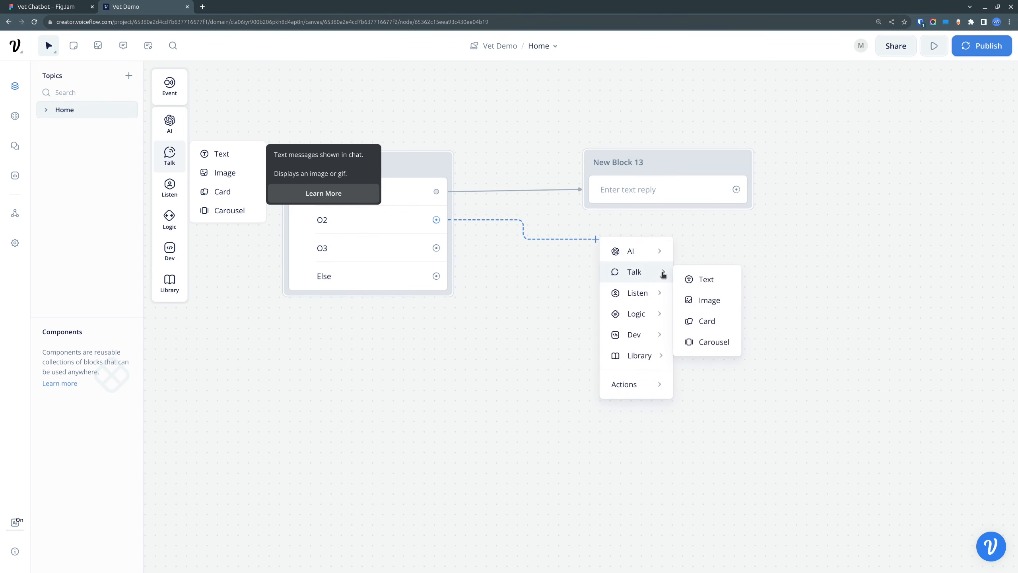
left_click(704, 278)
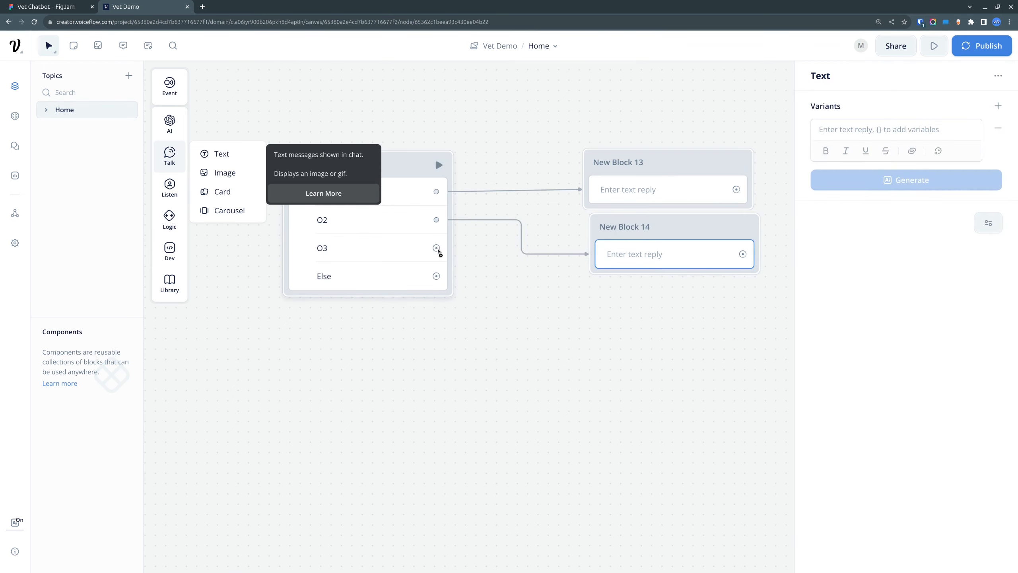
left_click_drag(436, 248, 608, 304)
mouse_move(665, 337)
left_click(717, 341)
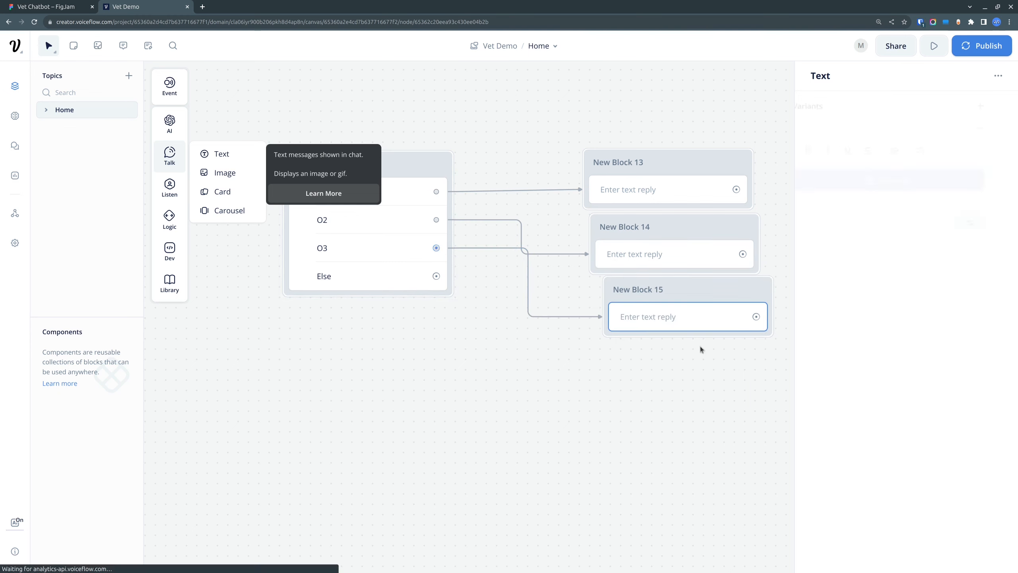
Step: Connect the Else path to a new Text block placed below O3's Text block
left_click_drag(439, 278, 615, 383)
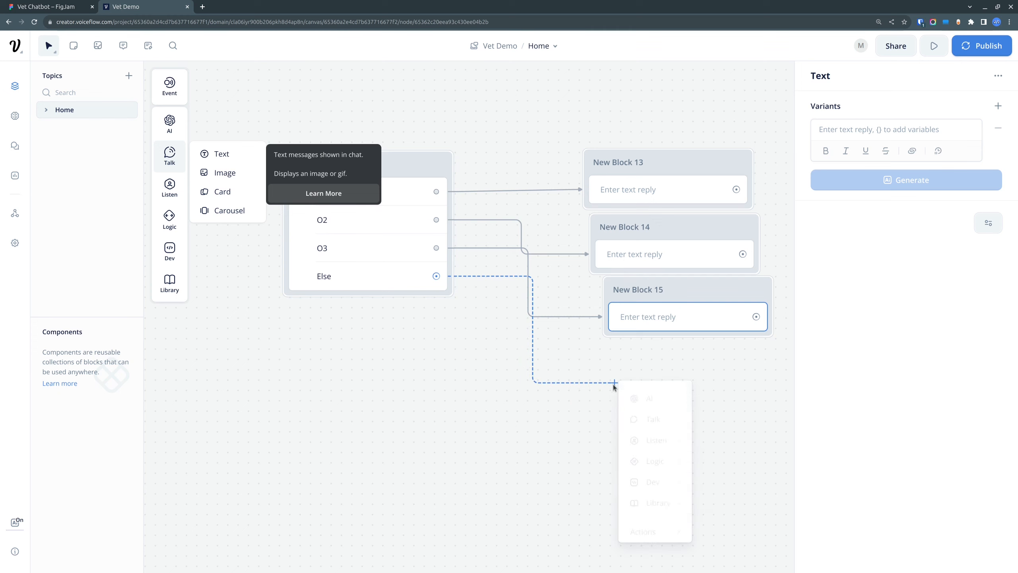
mouse_move(670, 427)
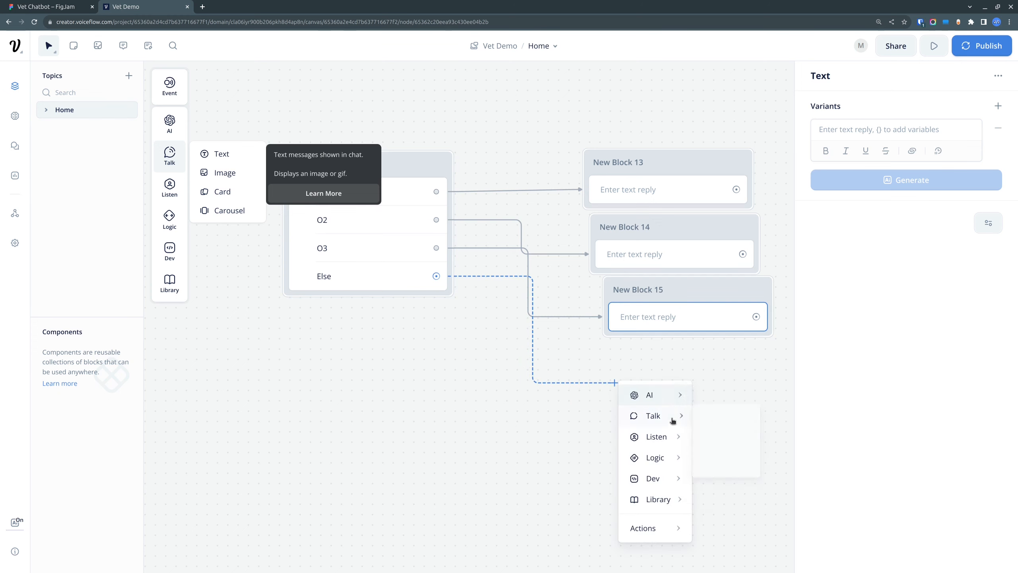
left_click(717, 419)
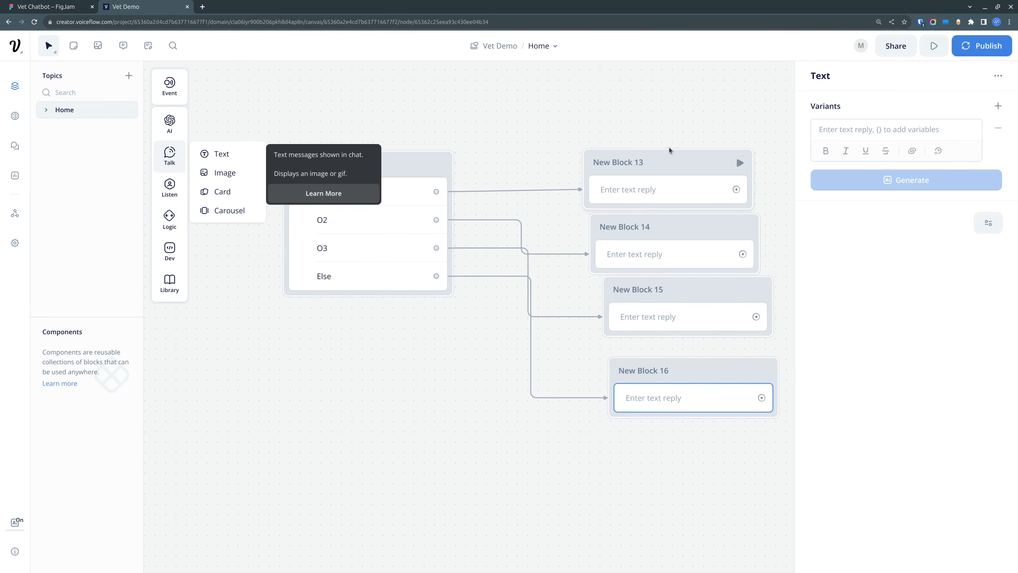
Step: Spread out the four Text blocks connected to O1, O2, O3 and Else into an evenly stacked column
left_click_drag(668, 154, 675, 130)
left_click_drag(653, 218, 665, 198)
left_click_drag(682, 286, 678, 274)
left_click_drag(686, 368, 684, 363)
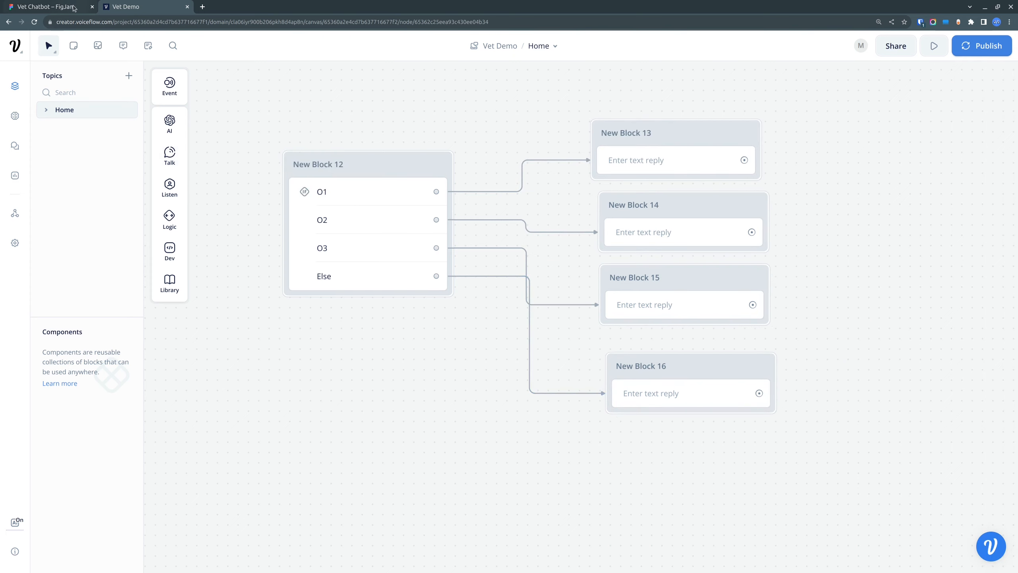
Step: Copy "Flea Problem: Likely infested with fleas. Treat with flea medication." from the Vet Chatbot FigJam board into O1's Text block in Voiceflow
left_click(46, 6)
scroll(364, 368, "down", 5)
left_click_drag(363, 244, 317, 232)
key("ctrl+c")
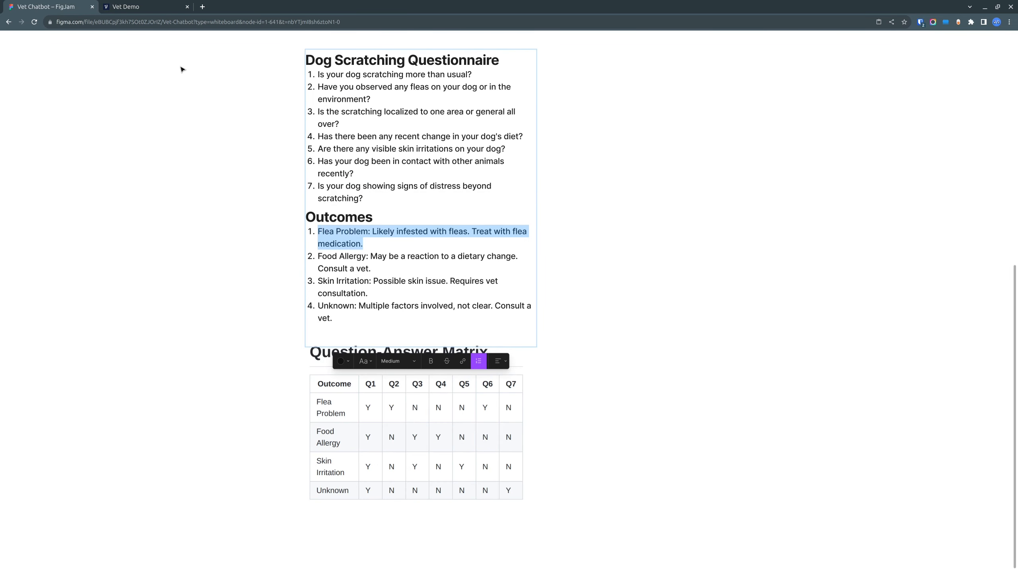
left_click(148, 7)
left_click(645, 165)
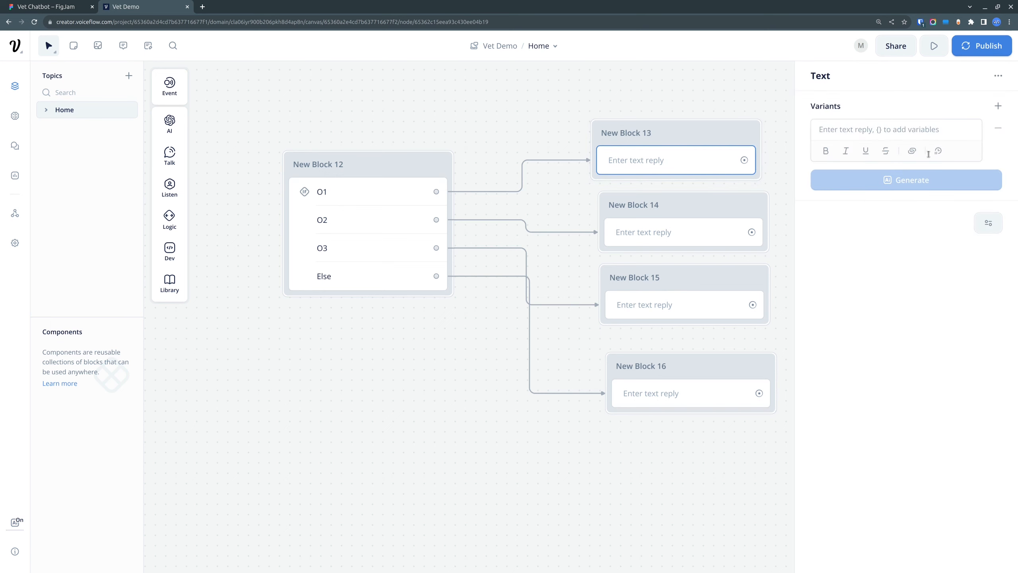
left_click(928, 154)
key("ctrl+v")
left_click(464, 405)
Step: Copy "Food Allergy: May be a reaction to a dietary change. Consult a vet." from FigJam into O2's Text block in Voiceflow
left_click(69, 10)
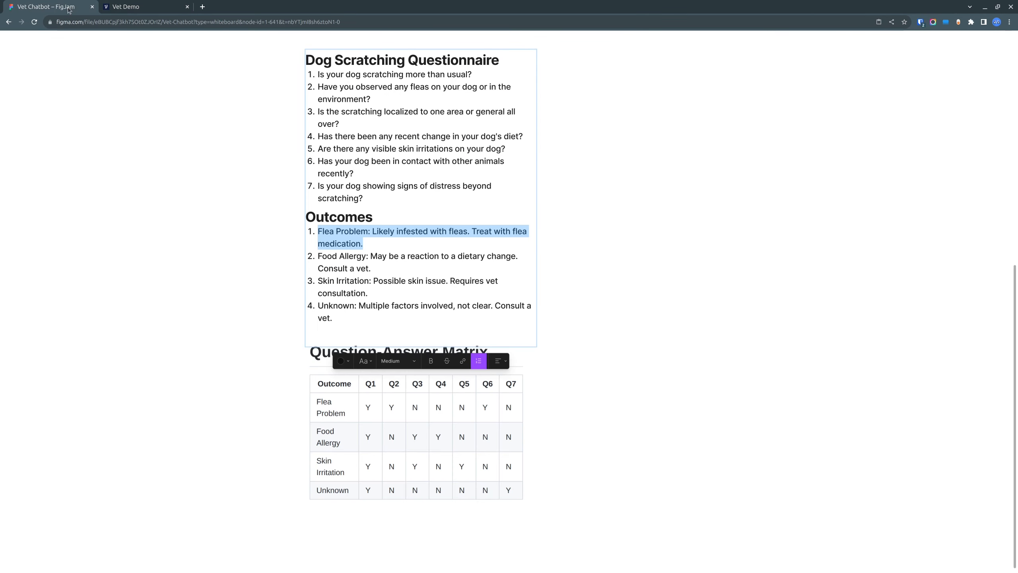
left_click_drag(377, 267, 322, 255)
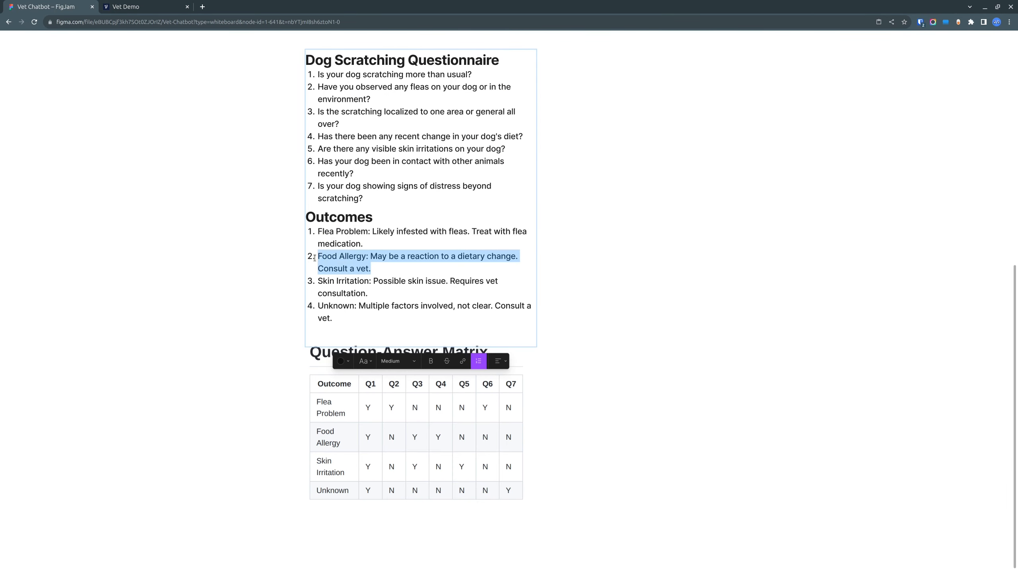
left_click(125, 9)
left_click(637, 230)
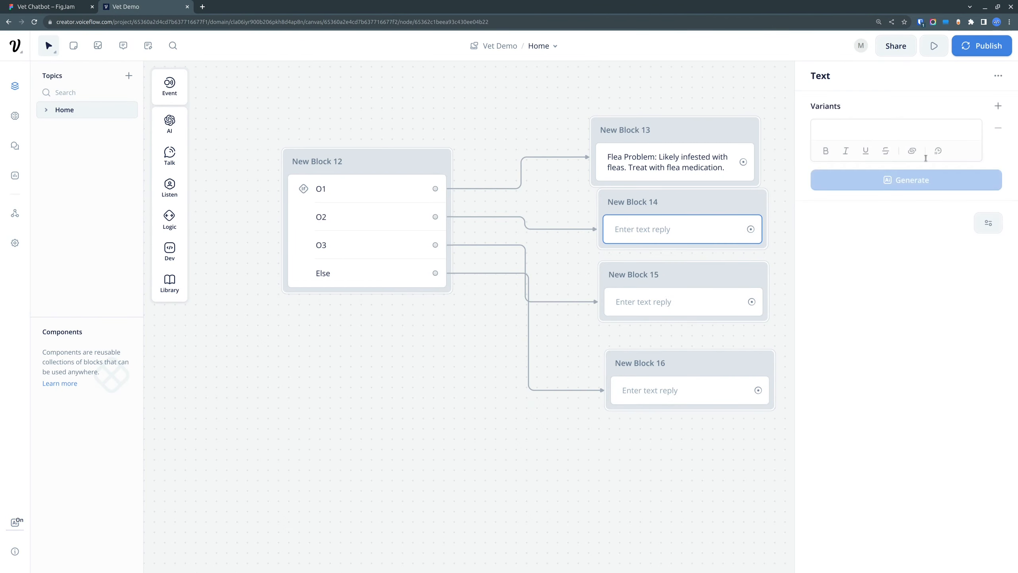
type("Food Allergy: May be a reaction to a dietary change. Consult a vet.")
left_click(466, 311)
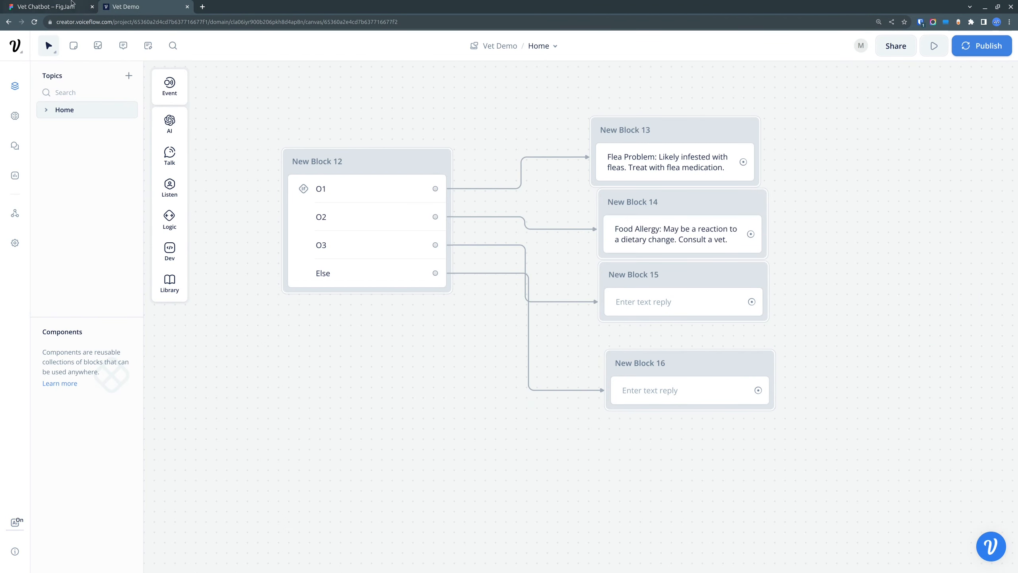
Step: Copy "Skin Irritation: Possible skin issue. Requires vet consultation." from FigJam into O3's Text block in Voiceflow
left_click(72, 6)
left_click_drag(369, 294, 314, 279)
key("ctrl+c")
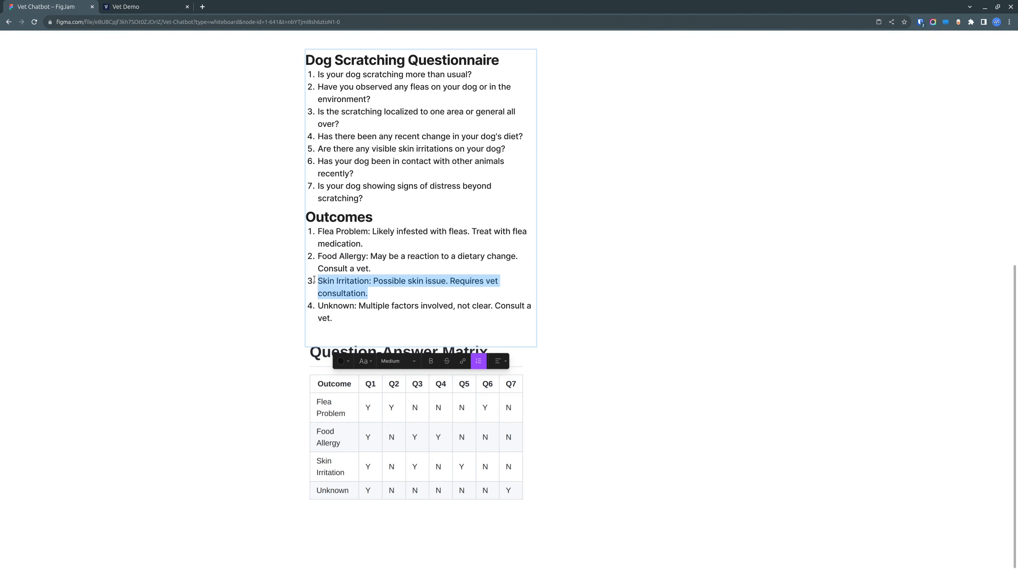
left_click(125, 7)
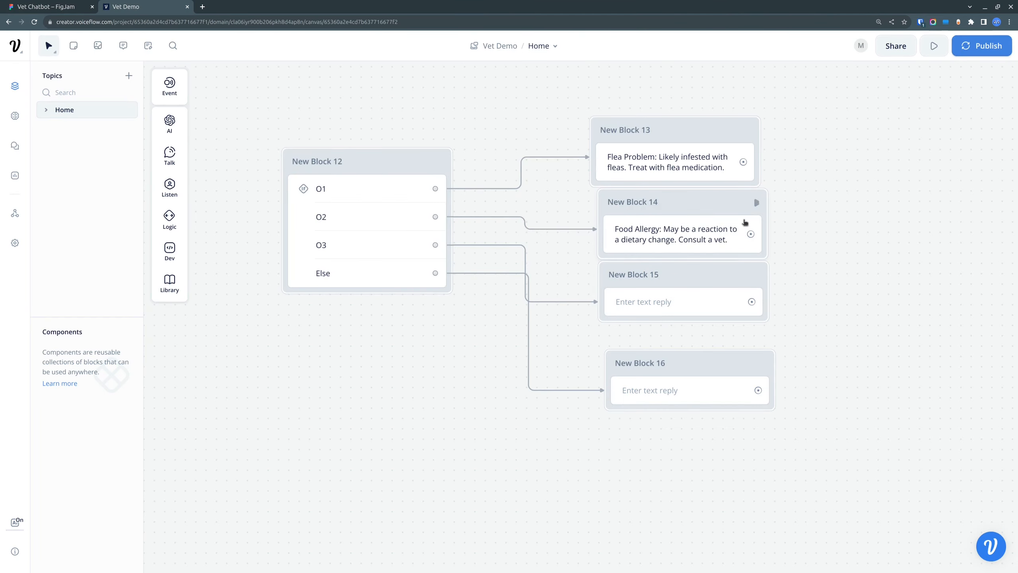
left_click(648, 305)
left_click(899, 130)
key("ctrl+v")
left_click(461, 432)
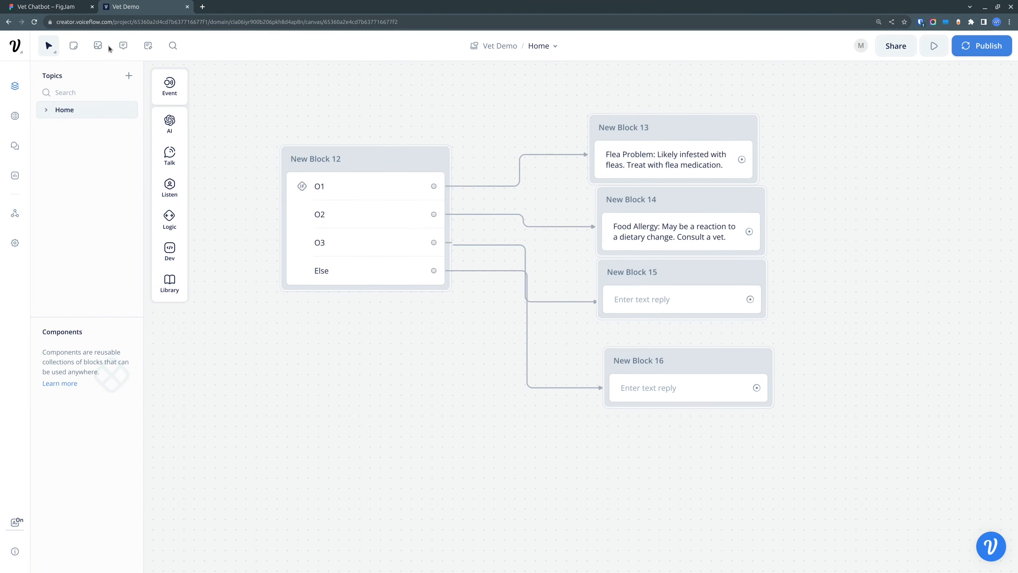
Step: Copy "Unknown: Multiple factors involved, not clear. Consult a vet." from FigJam into the Else path's Text block in Voiceflow
left_click(62, 5)
left_click_drag(333, 319, 308, 306)
key("ctrl+c")
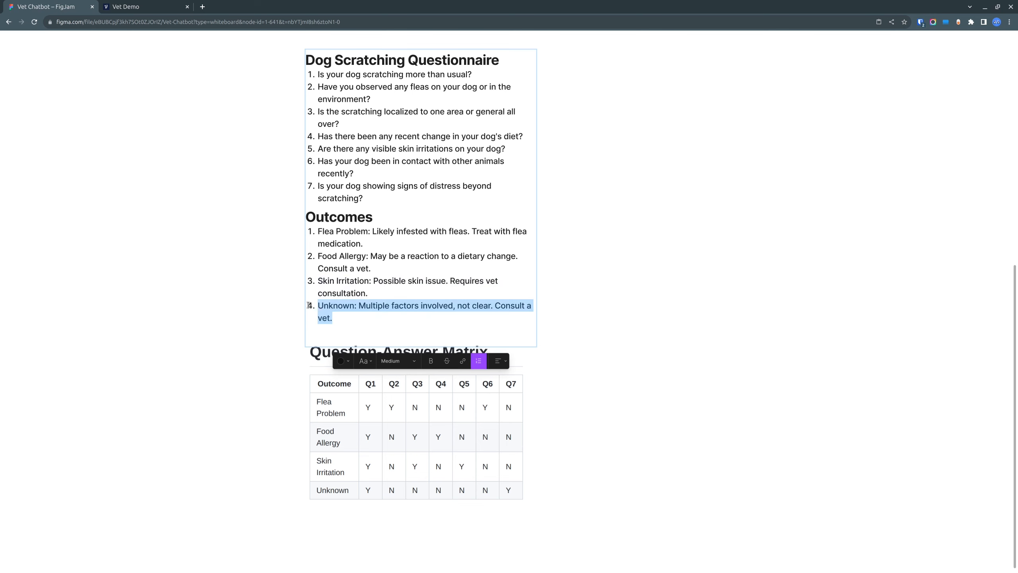
left_click(135, 7)
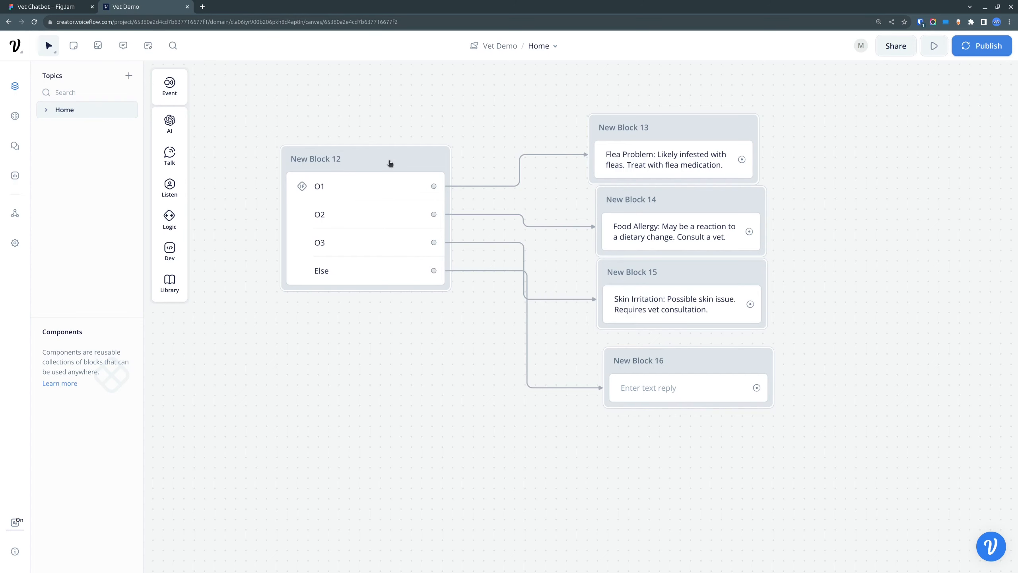
left_click(666, 387)
key("ctrl+v")
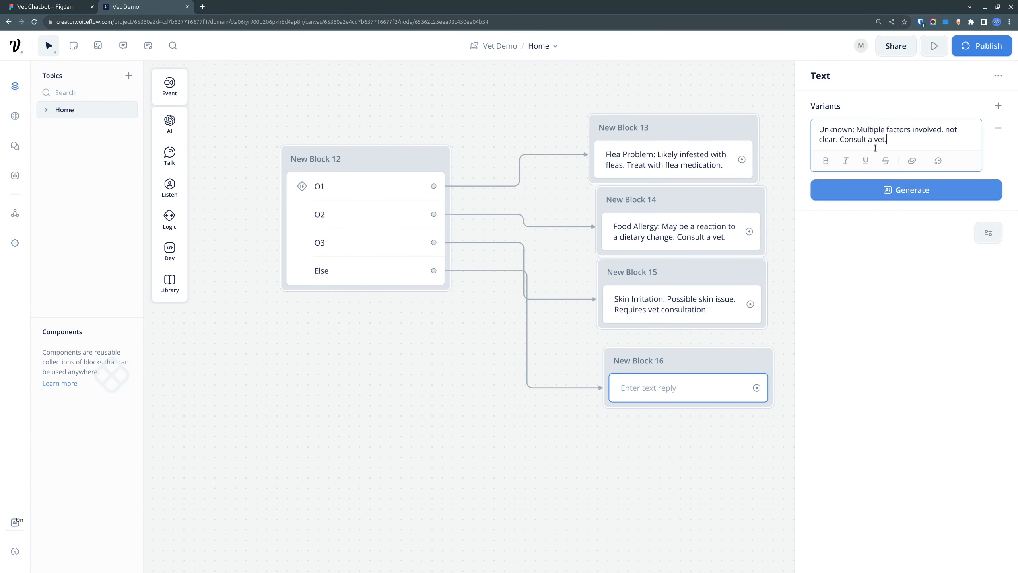
left_click(534, 443)
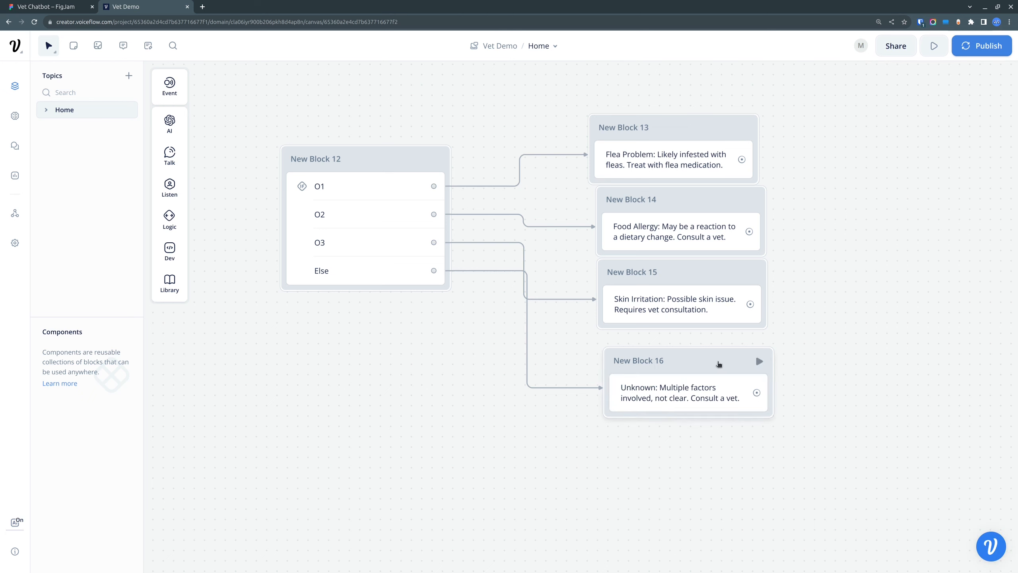
Step: Realign the Food Allergy, Skin Irritation and Unknown Text blocks in a spaced column beneath the Flea Problem block
left_click_drag(714, 360, 709, 367)
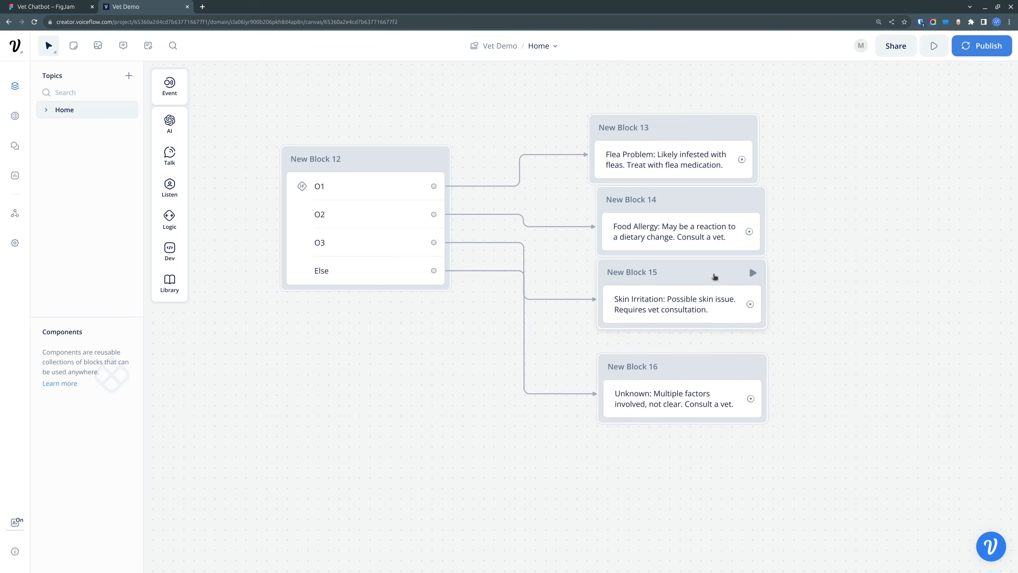
left_click_drag(715, 278, 713, 296)
left_click_drag(685, 199, 679, 207)
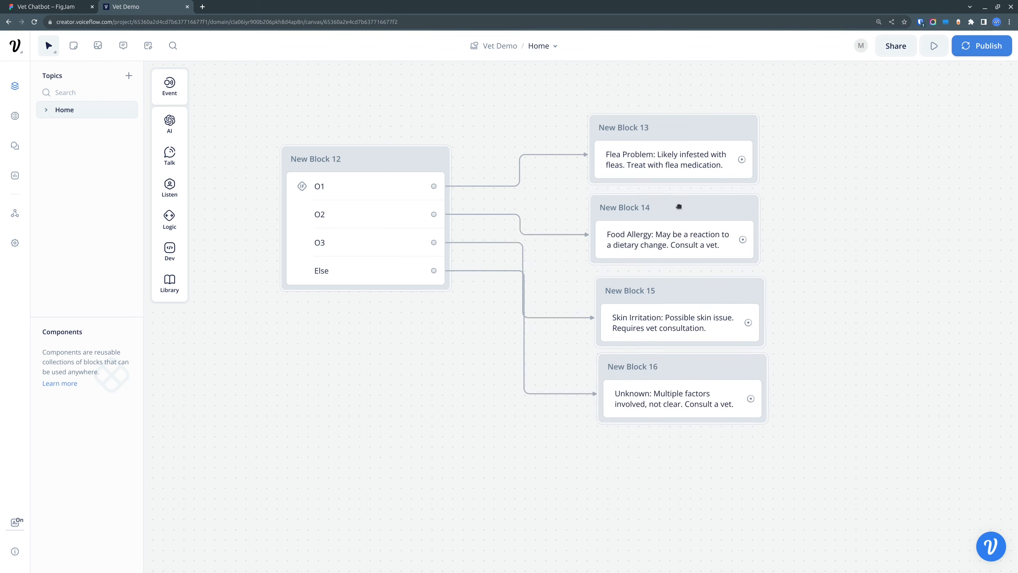
Step: Connect both q7 Set actions, true and false, to the Condition block holding O1, O2, O3 and Else
scroll(812, 316, "down", 5)
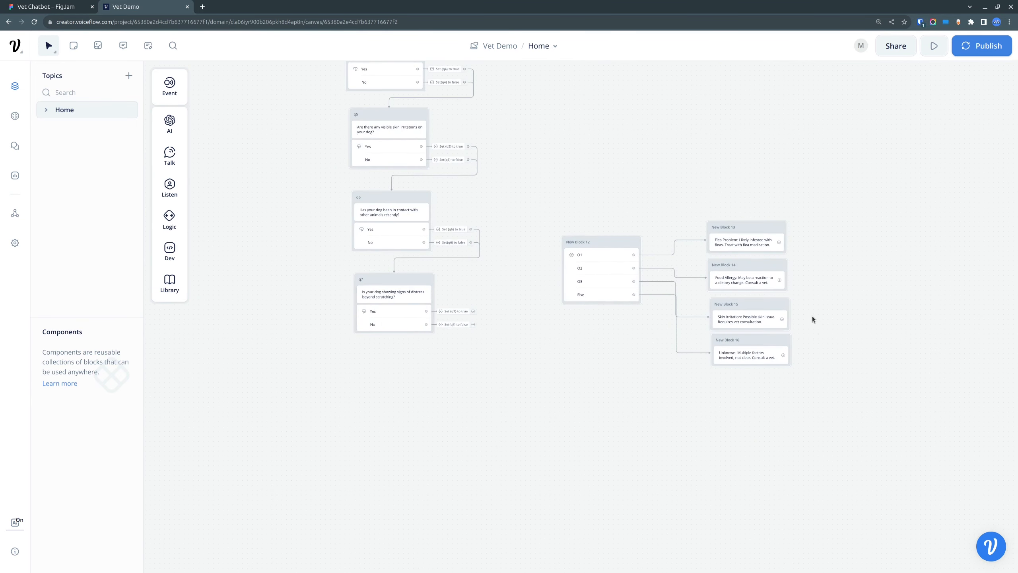
mouse_move(473, 312)
left_mouse_down()
mouse_move(527, 232)
mouse_move(607, 230)
mouse_move(604, 241)
left_mouse_up()
left_click_drag(473, 325, 602, 245)
Step: Connect the Flea Problem Text block to the "Is there anything else I can help you with?" block
left_click_drag(661, 146, 540, 358)
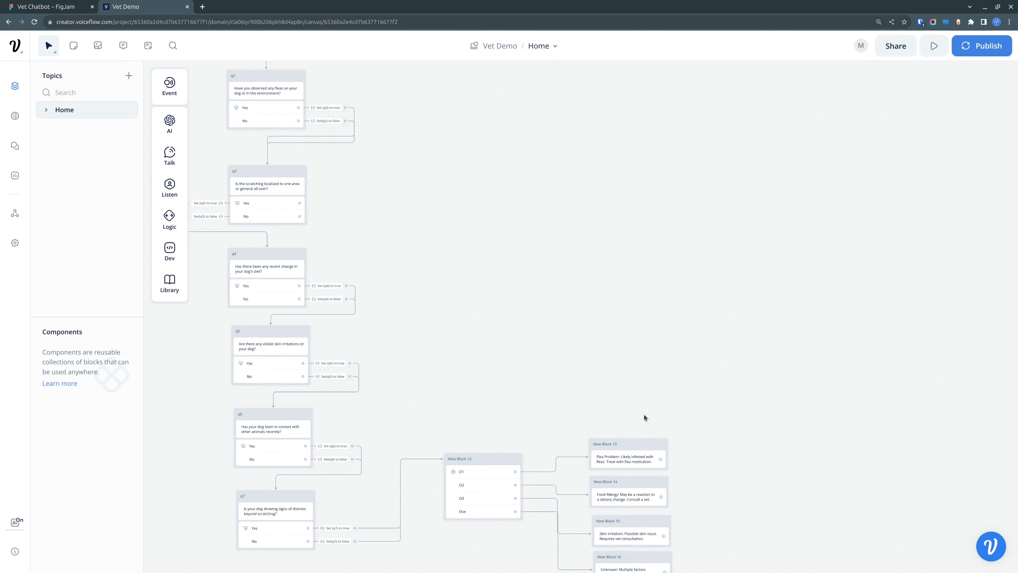
scroll(598, 372, "down", 5)
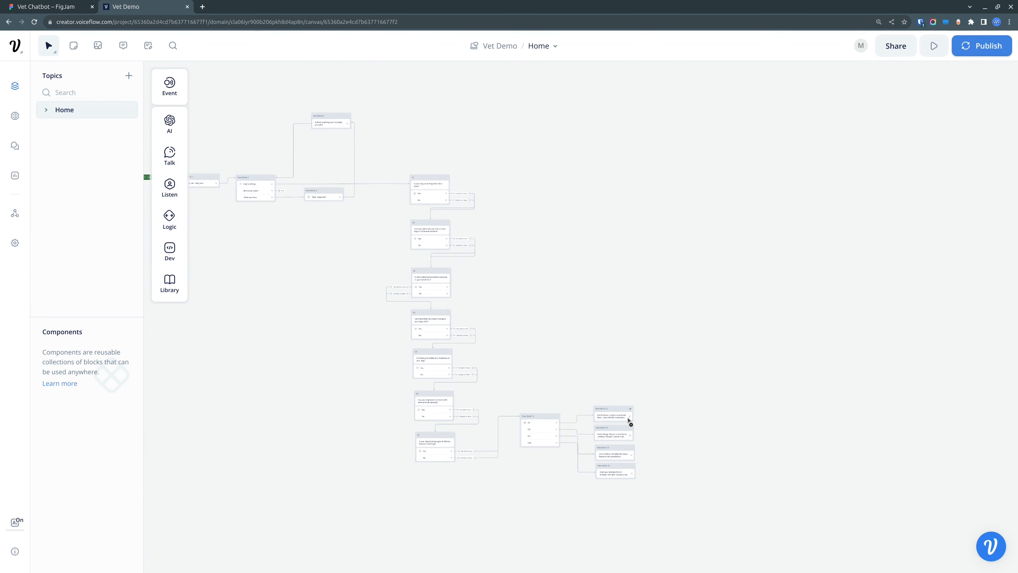
left_click_drag(630, 417, 341, 122)
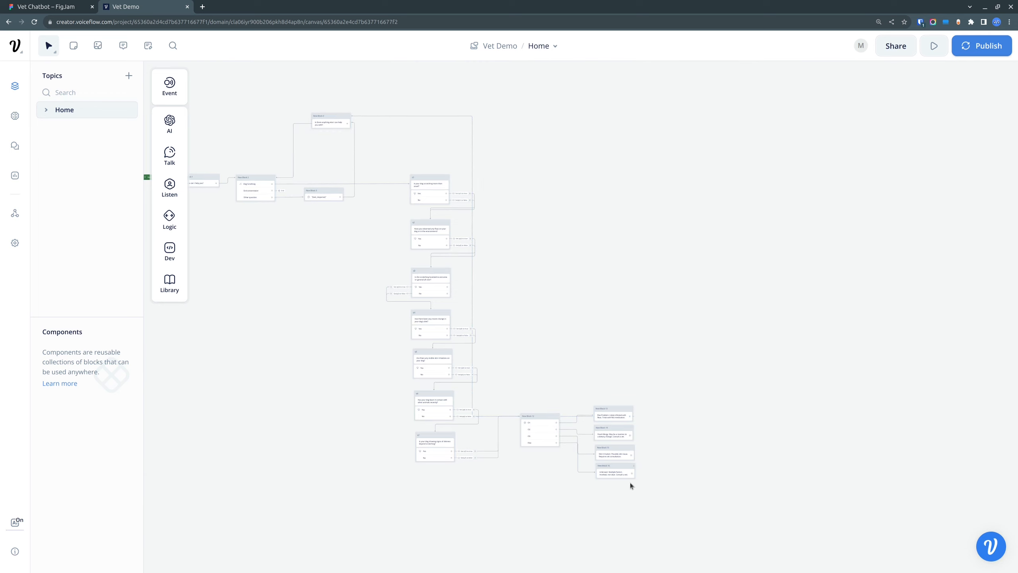
Step: Move the Condition block together with its four outcome Text blocks up beside the q1 block
left_click_drag(630, 483, 584, 419)
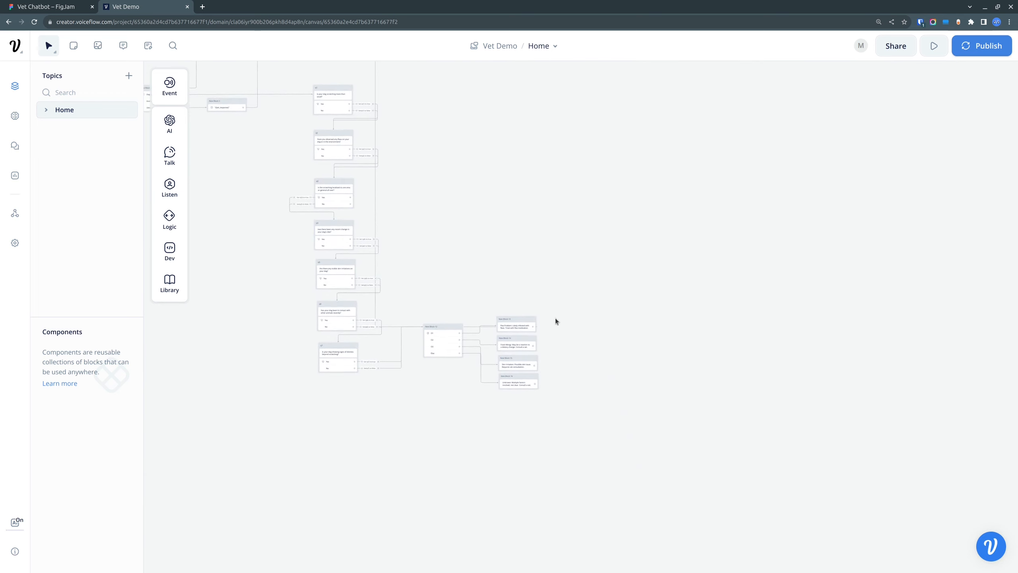
left_click_drag(413, 264, 587, 441)
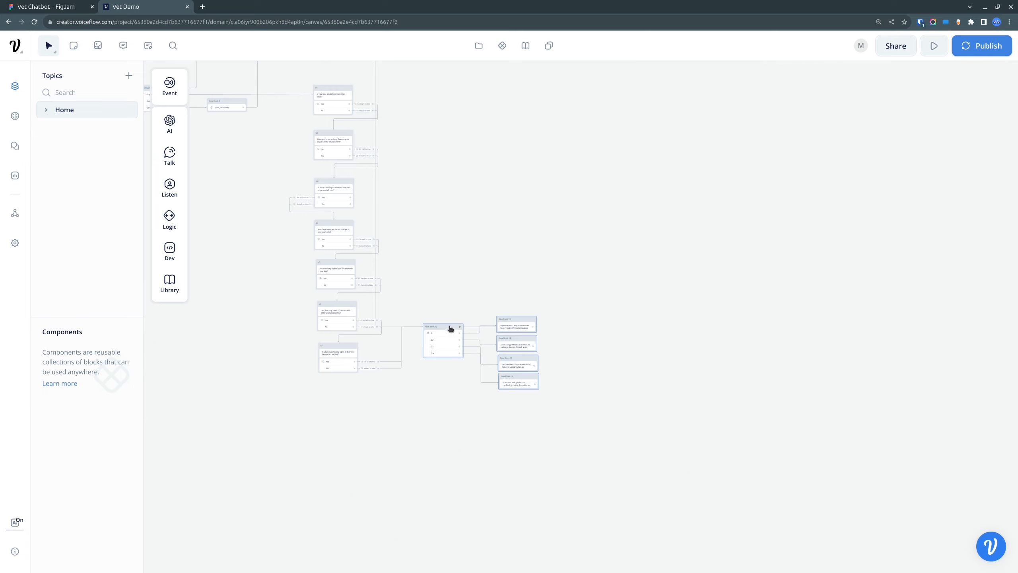
left_click_drag(450, 329, 434, 93)
Step: Connect the Food Allergy and Skin Irritation Text blocks to the "Is there anything else I can help you with?" block
left_click_drag(427, 169, 495, 312)
scroll(500, 252, "up", 5)
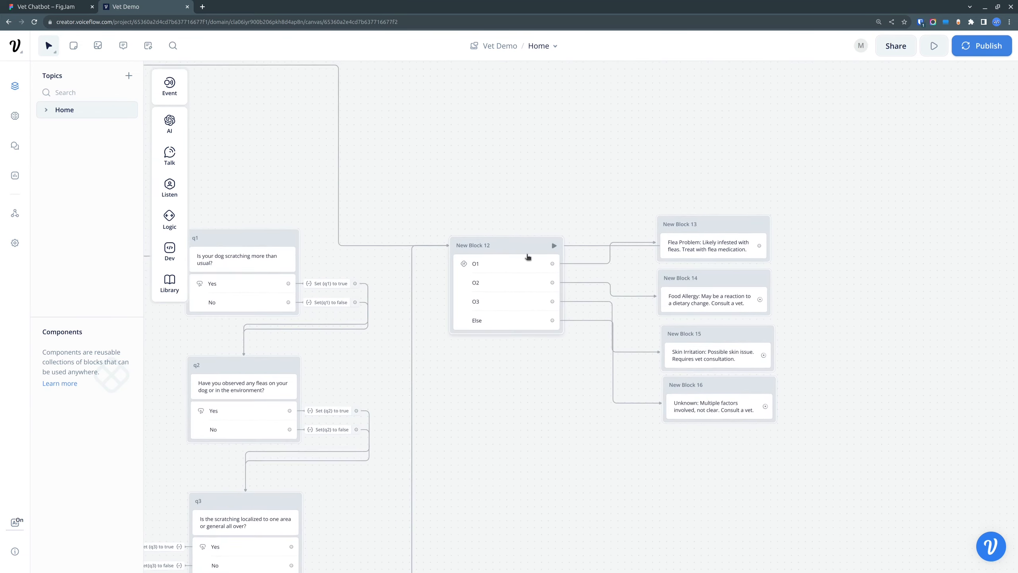
left_click_drag(764, 301, 348, 474)
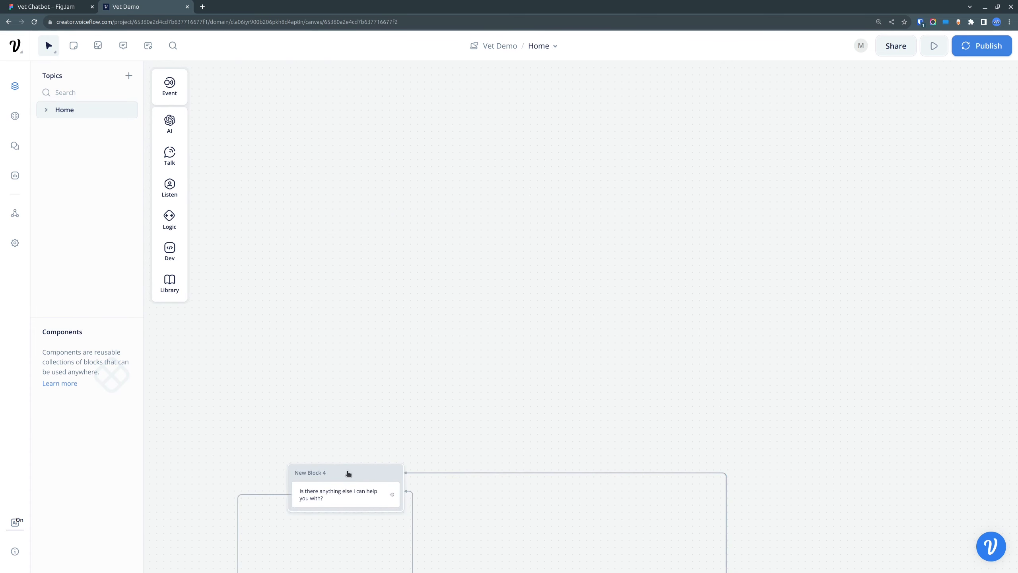
left_click_drag(814, 462, 502, 131)
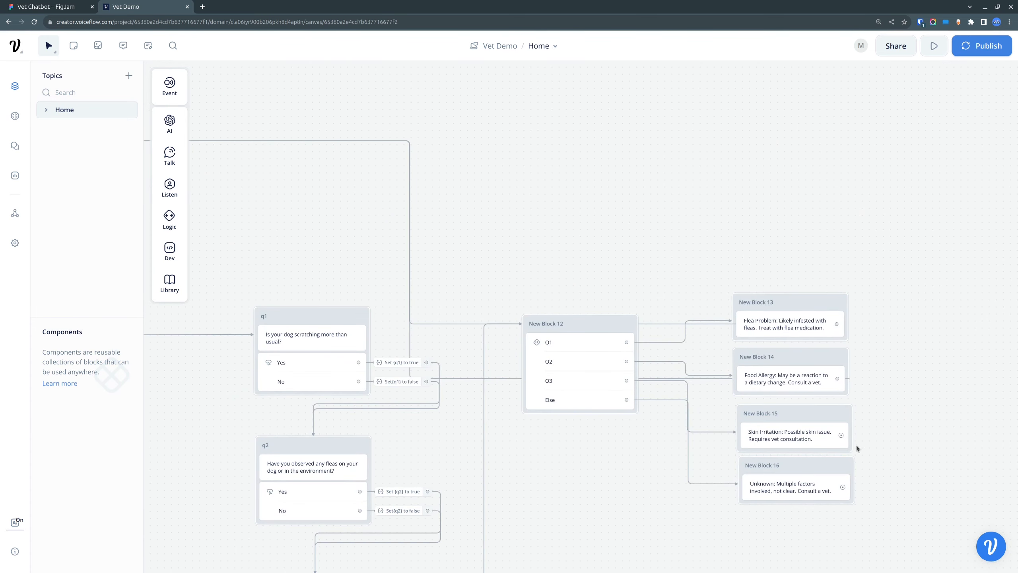
left_click_drag(842, 437, 457, 448)
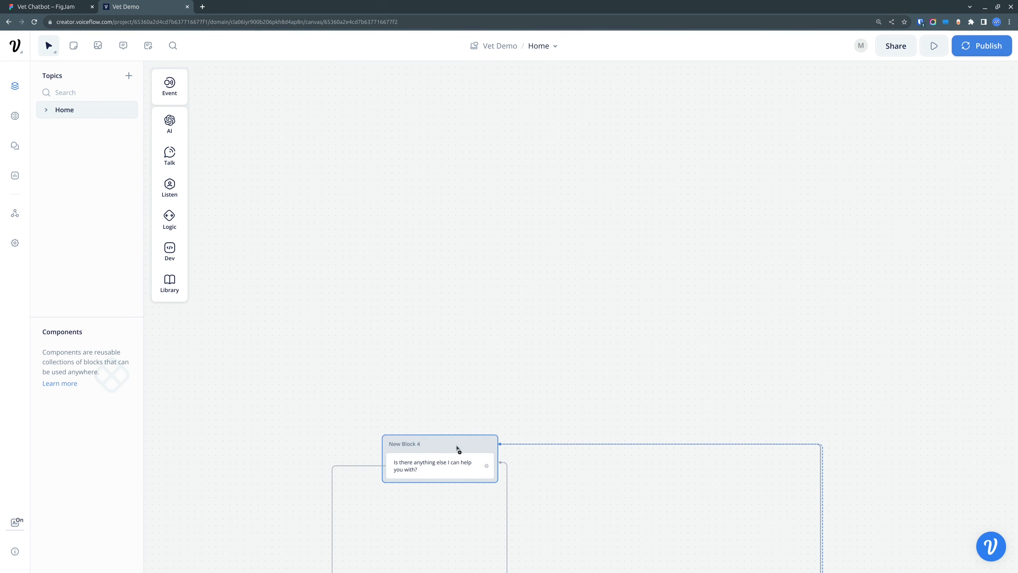
Step: Delete the outgoing link of the "{last_response}" block and reconnect it to the header of the "Is there anything else I can help you with?" block
left_click_drag(804, 380, 689, 136)
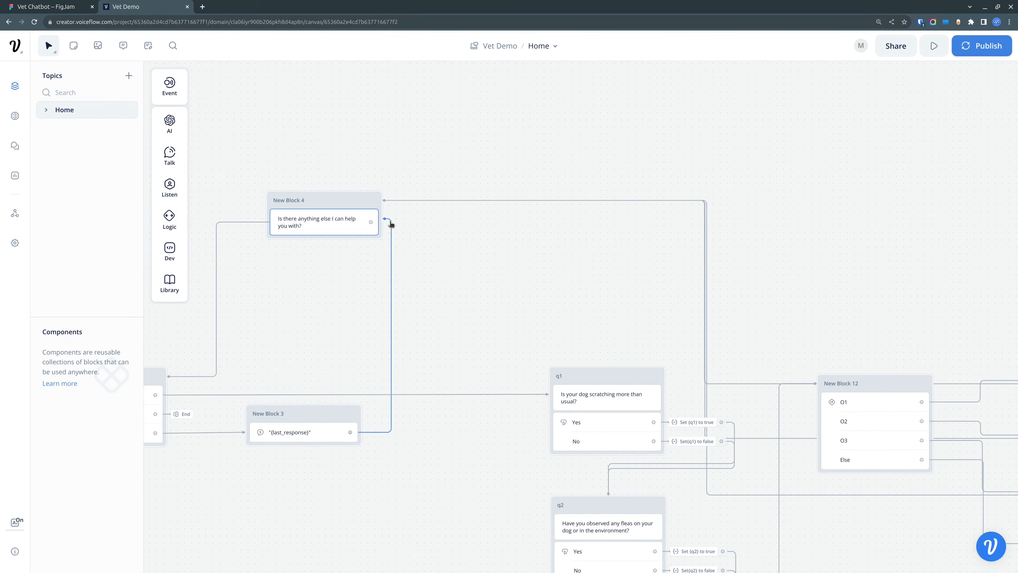
left_click(391, 324)
left_click(416, 198)
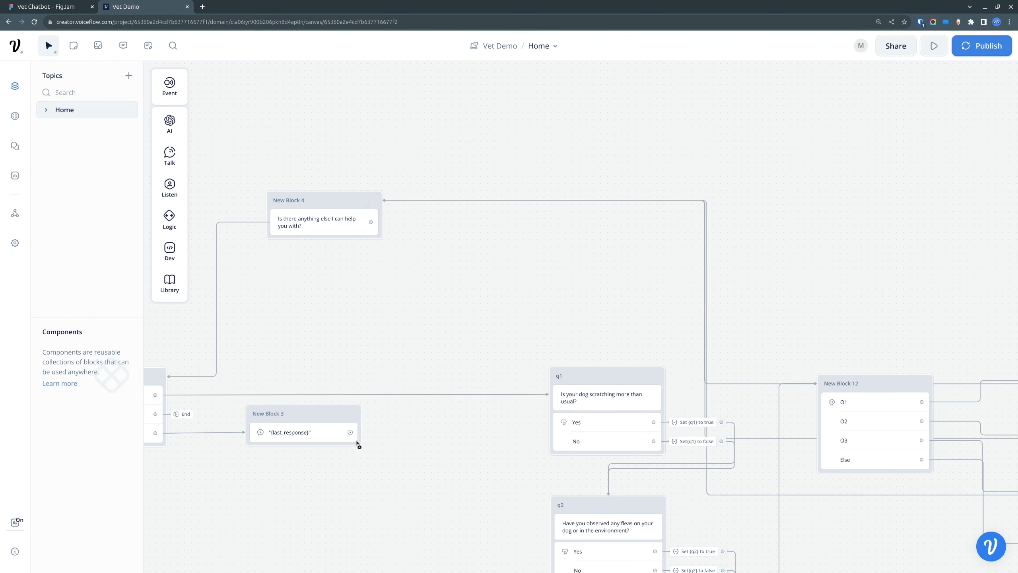
left_click_drag(350, 432, 373, 200)
Step: Redraw the Skin Irritation block's link to the "Is there anything else I can help you with?" block and connect the Unknown block there too
left_click_drag(660, 298, 378, 119)
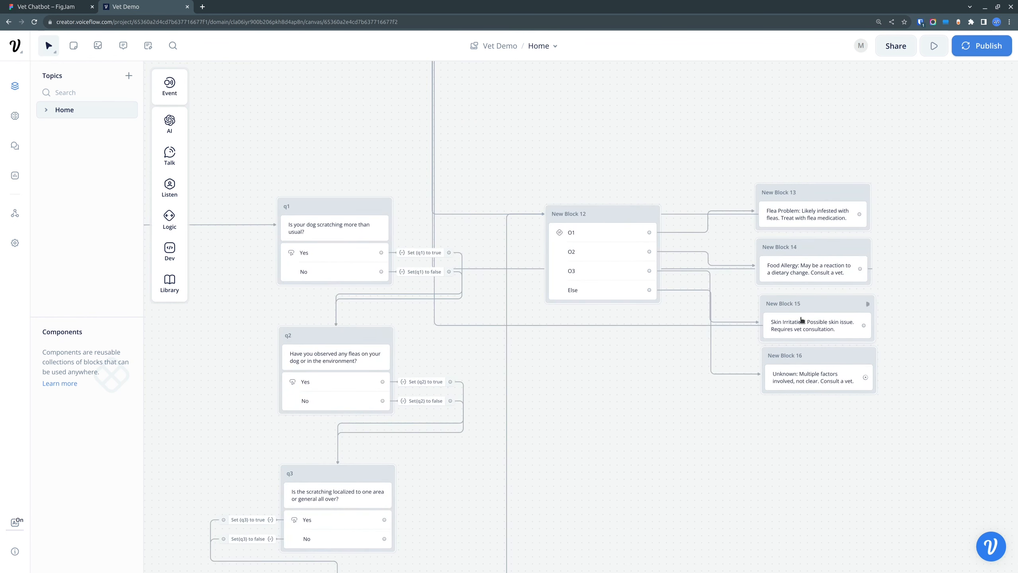
left_click_drag(864, 329, 393, 307)
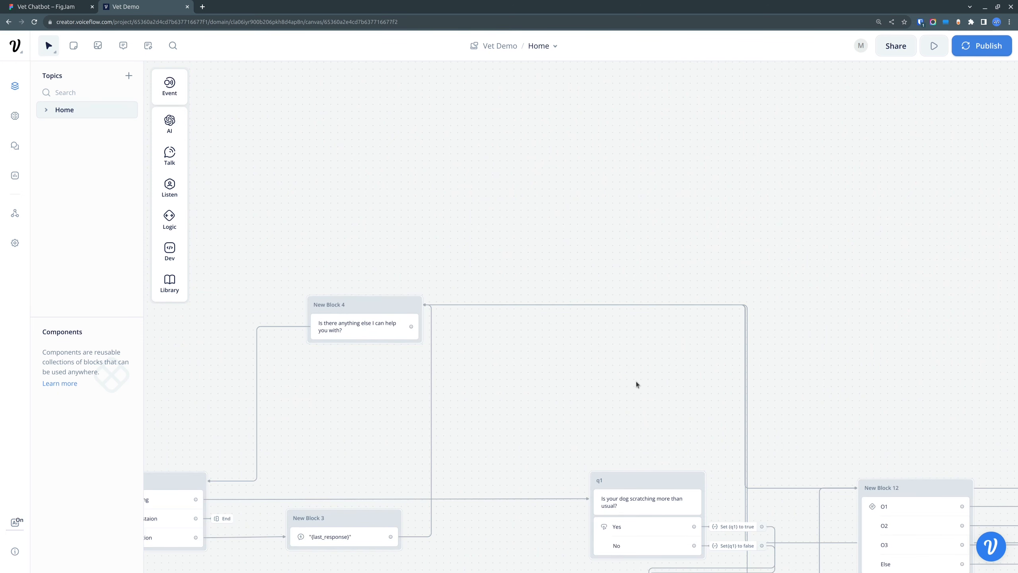
scroll(659, 393, "down", 6)
scroll(658, 393, "right", 8)
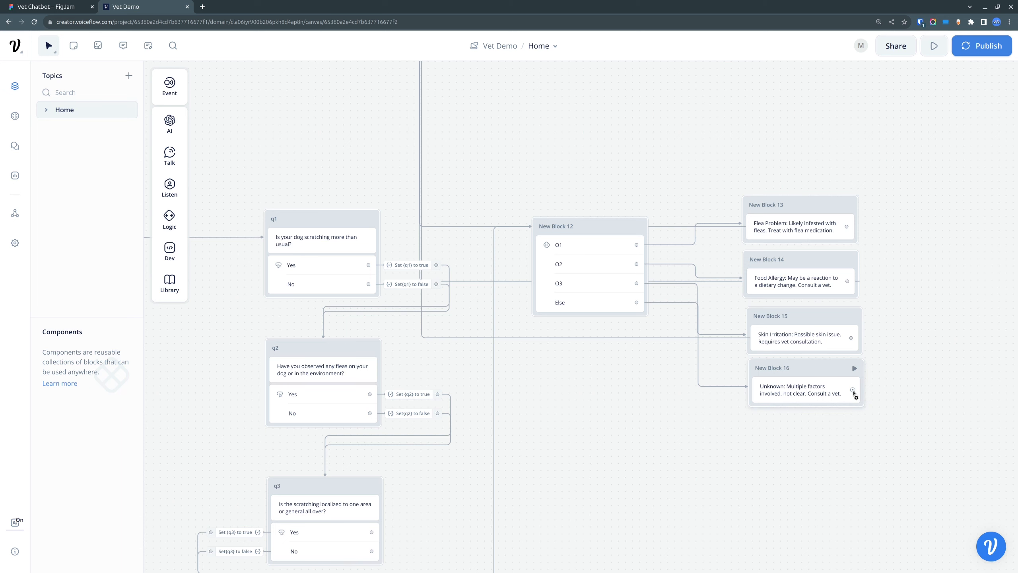
left_click_drag(854, 392, 373, 298)
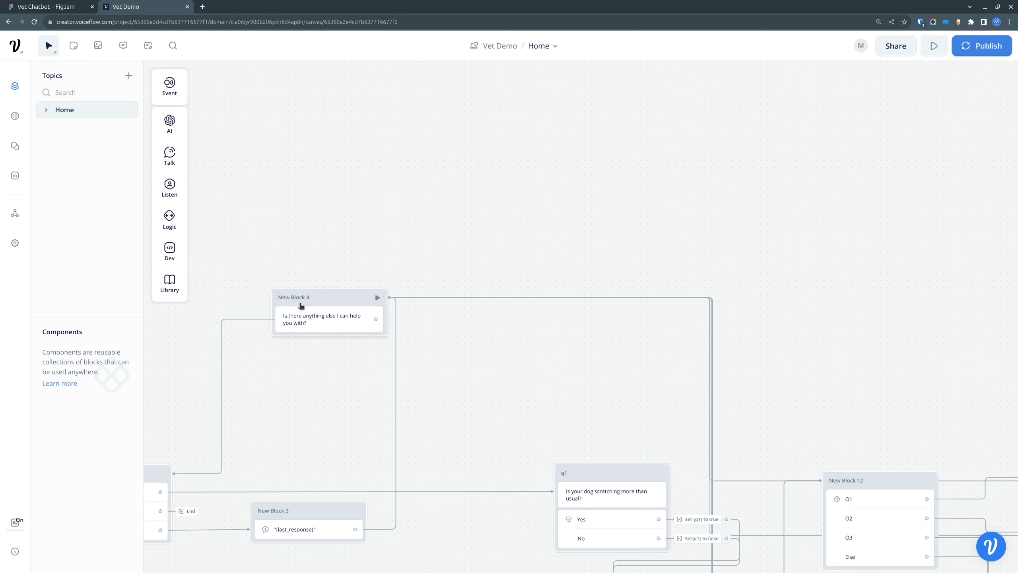
Step: Move the "Is there anything else I can help you with?" block slightly lower on the canvas
mouse_move(355, 300)
left_mouse_down()
mouse_move(349, 282)
mouse_move(356, 308)
mouse_move(348, 309)
left_mouse_up()
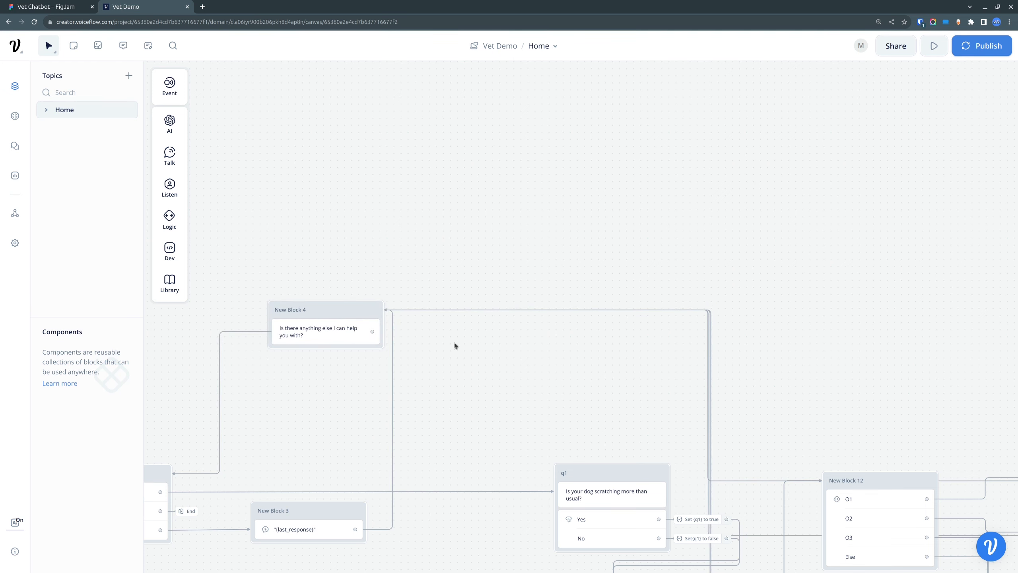
left_click_drag(602, 383, 683, 271)
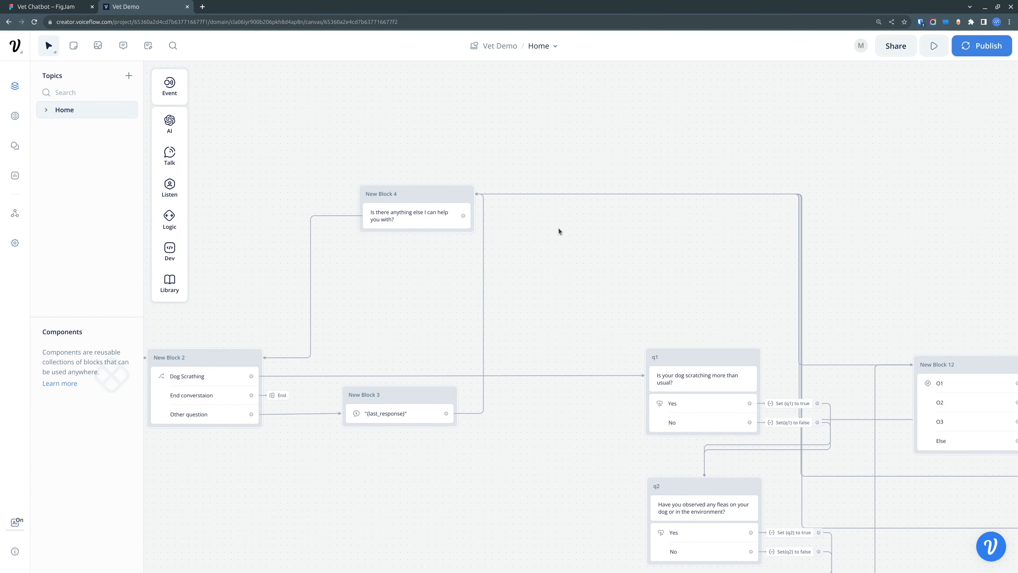
left_click_drag(648, 244, 448, 170)
left_click_drag(844, 180, 654, 111)
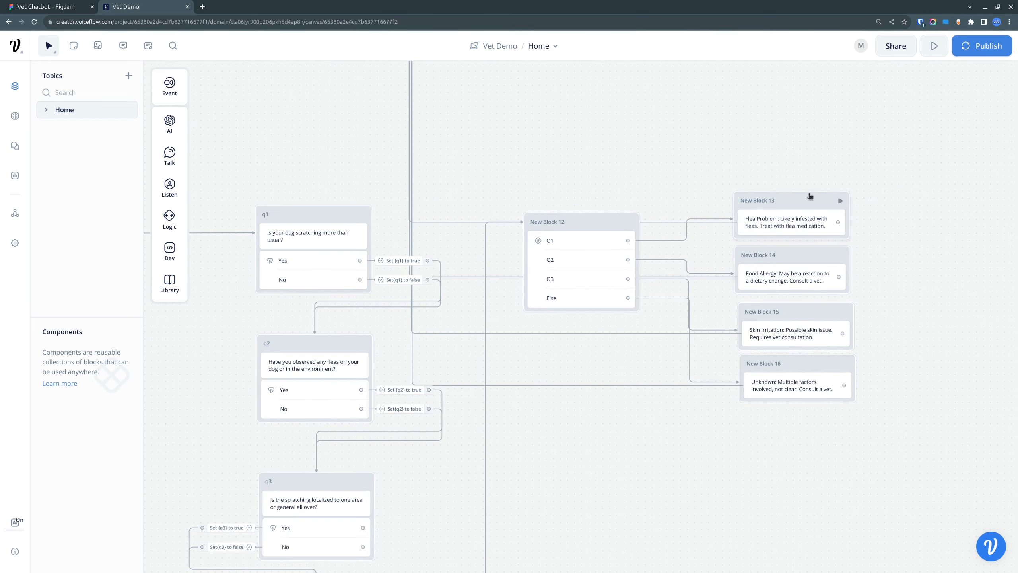
Step: Move the Flea Problem, Food Allergy, Skin Irritation and Unknown text blocks up and further from the condition block, spacing them out vertically
left_click_drag(810, 196, 843, 152)
left_click_drag(806, 257, 843, 216)
left_click_drag(823, 308, 851, 270)
left_click_drag(809, 364, 845, 334)
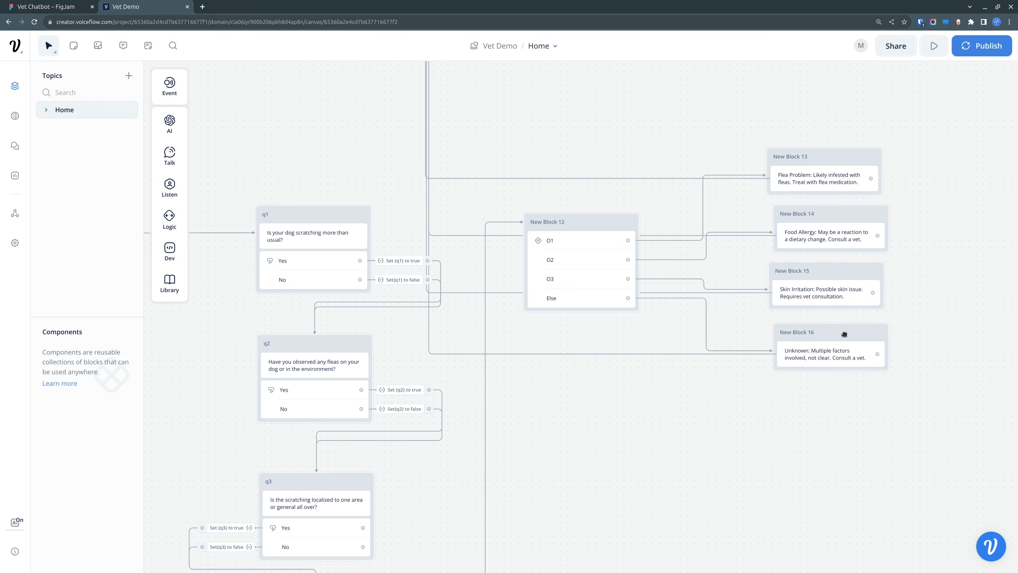
Step: Open the condition block containing O1, O2 and O3, and add an Expression condition to O1
left_click_drag(506, 131, 715, 341)
left_click_drag(422, 343, 652, 304)
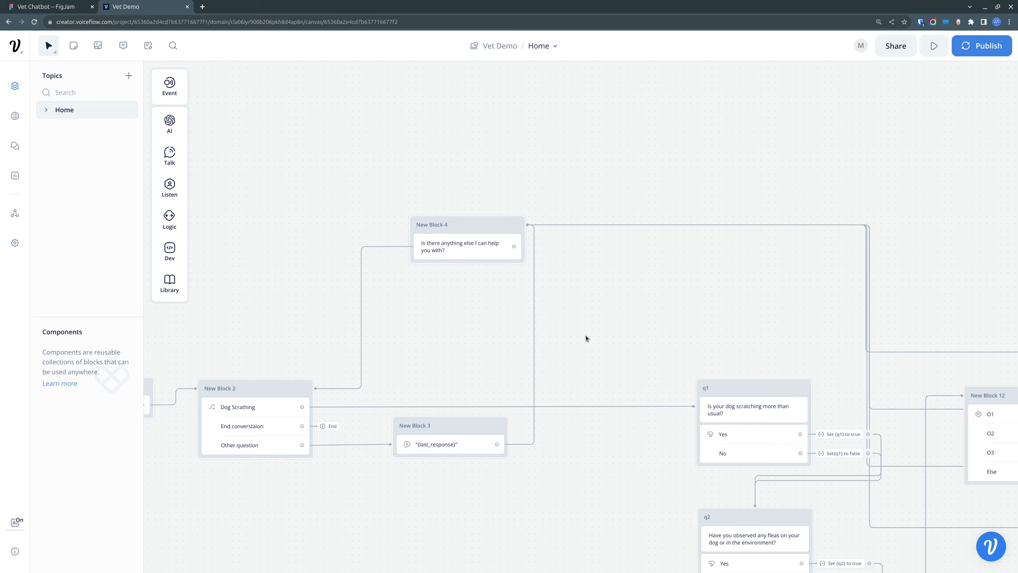
left_click_drag(654, 356, 459, 175)
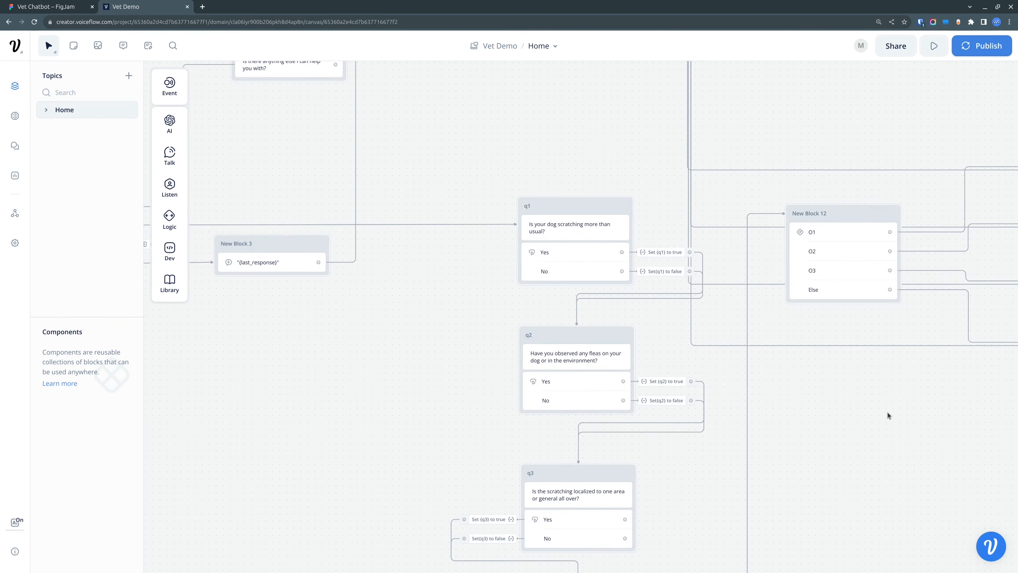
left_click_drag(889, 417, 734, 446)
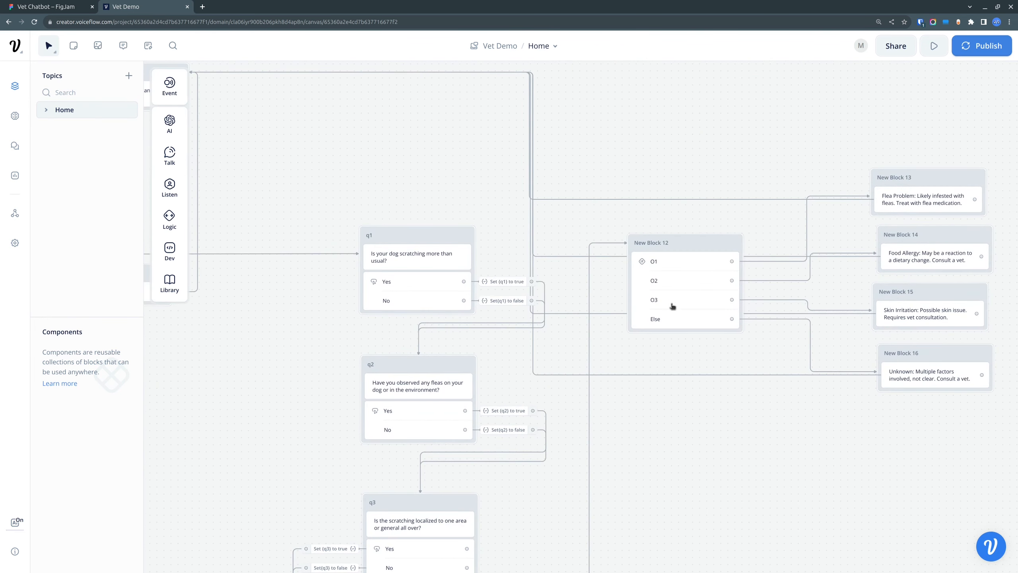
left_click(675, 264)
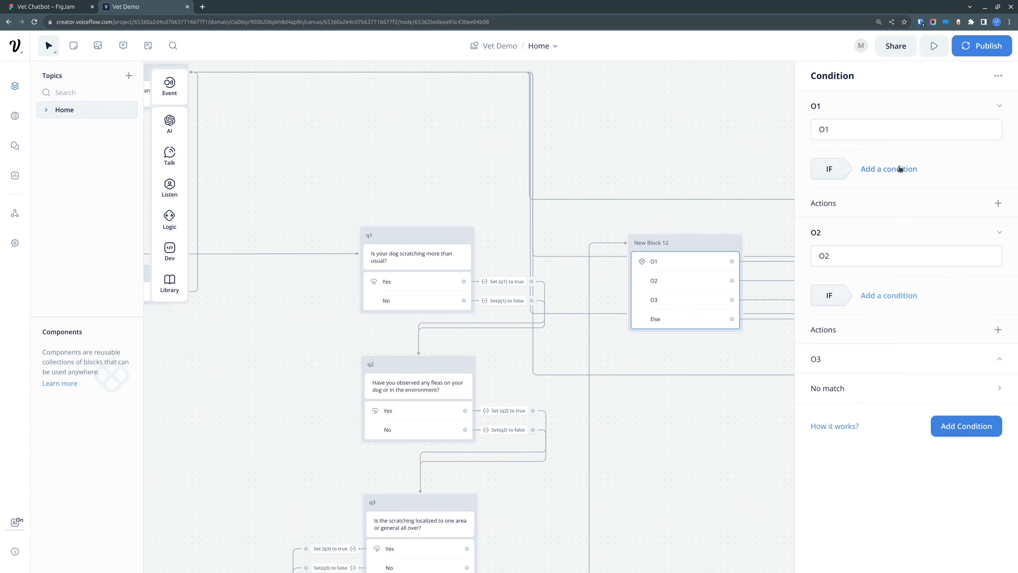
left_click(999, 203)
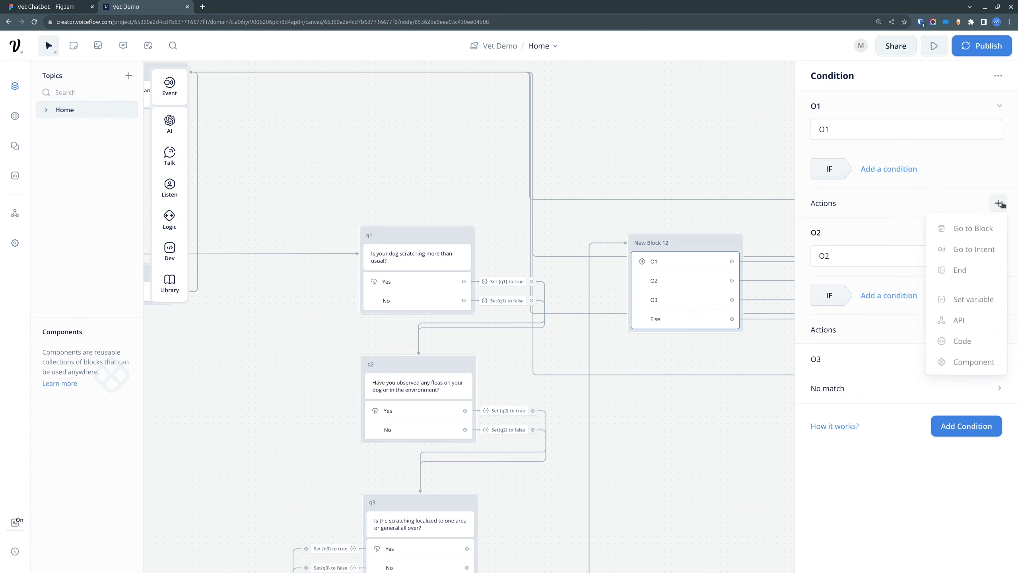
left_click(910, 171)
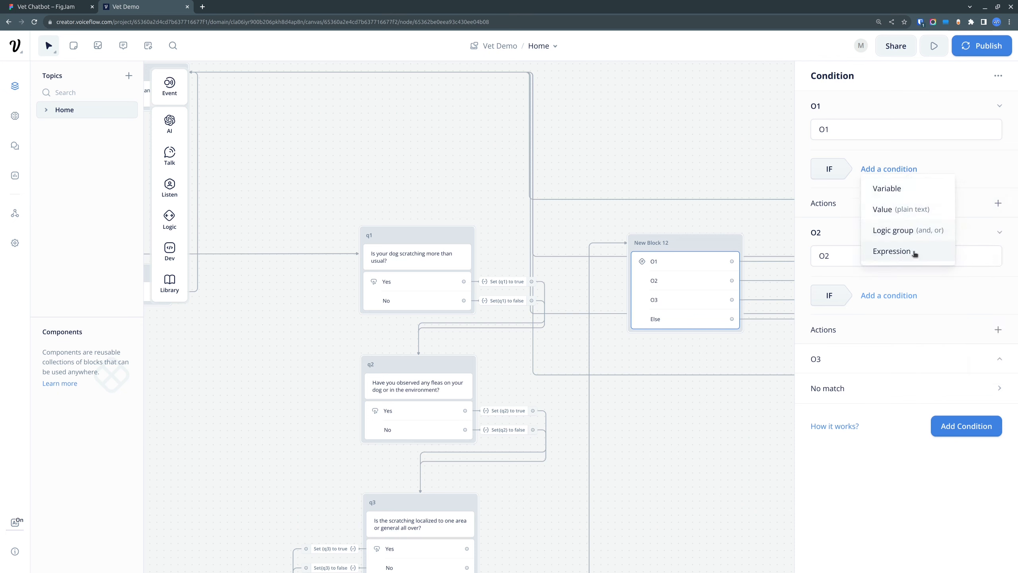
left_click(916, 252)
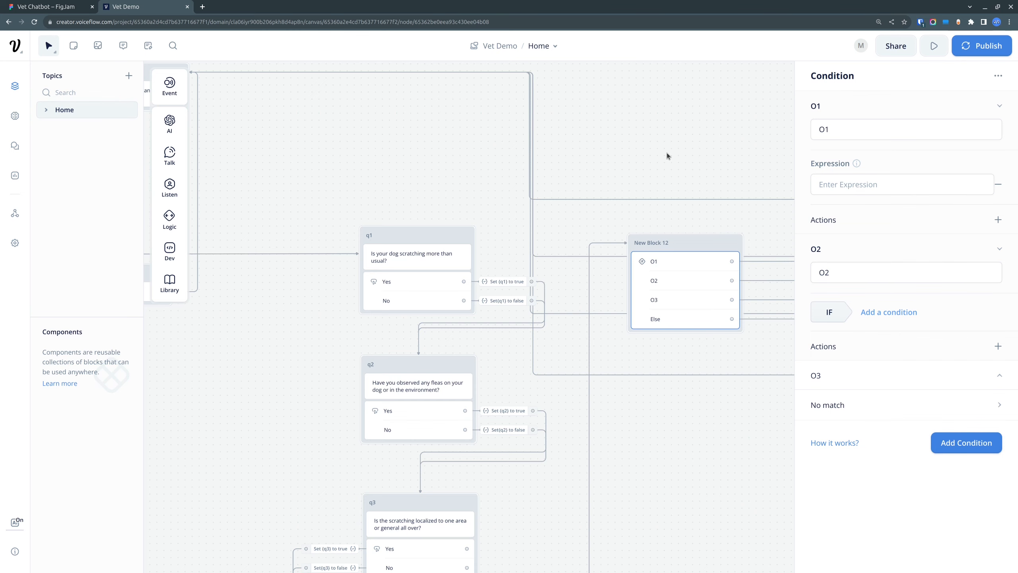
Step: Check the Flea Problem row of the Question-Answer Matrix in FigJam and return to Voiceflow
left_click(48, 6)
key("Escape")
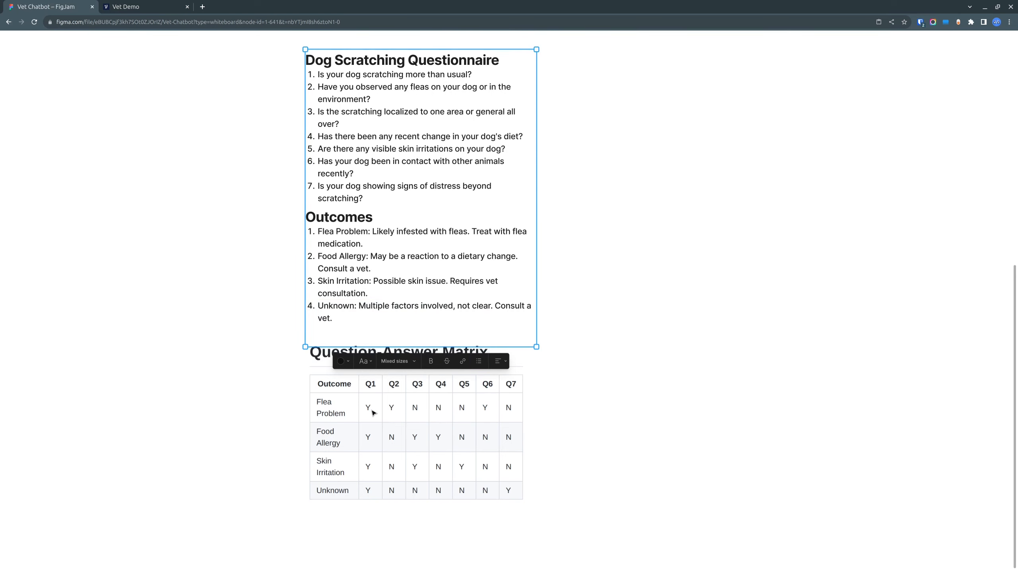
left_click(136, 6)
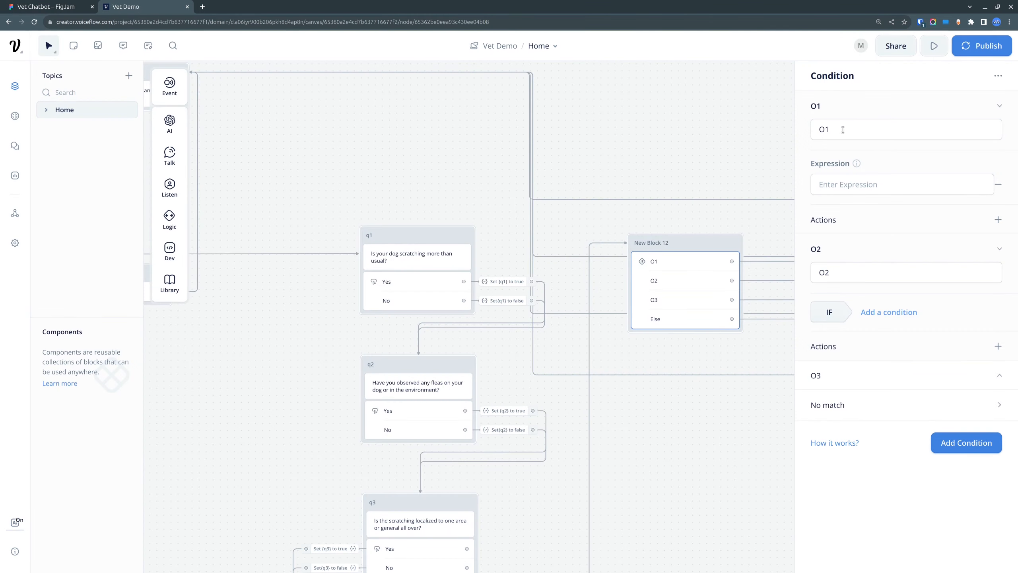
Step: Start O1's expression with {q1} && {q2} && using the q1 and q2 variables
left_click(879, 185)
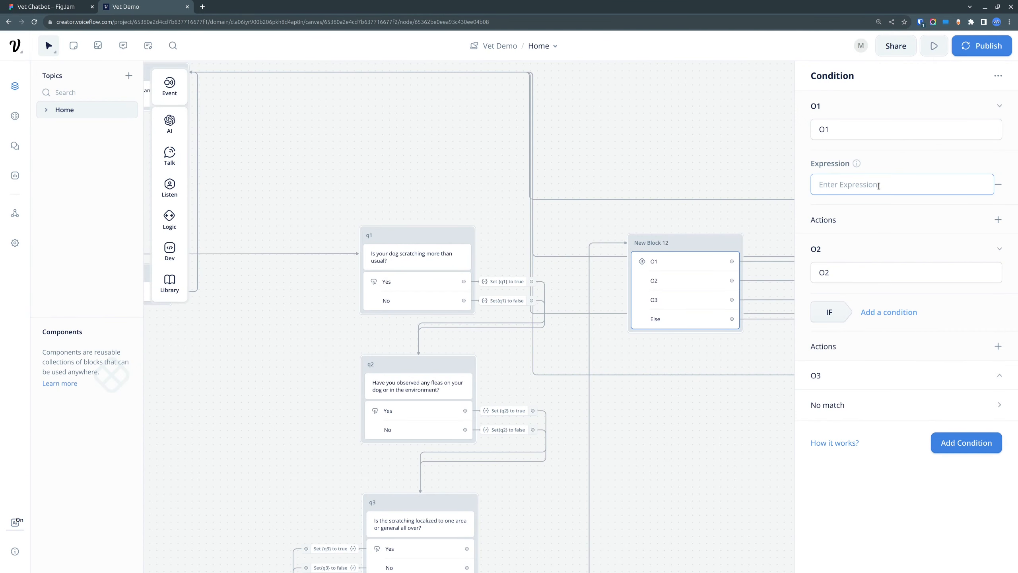
type("{")
key("BackSpace")
type("{")
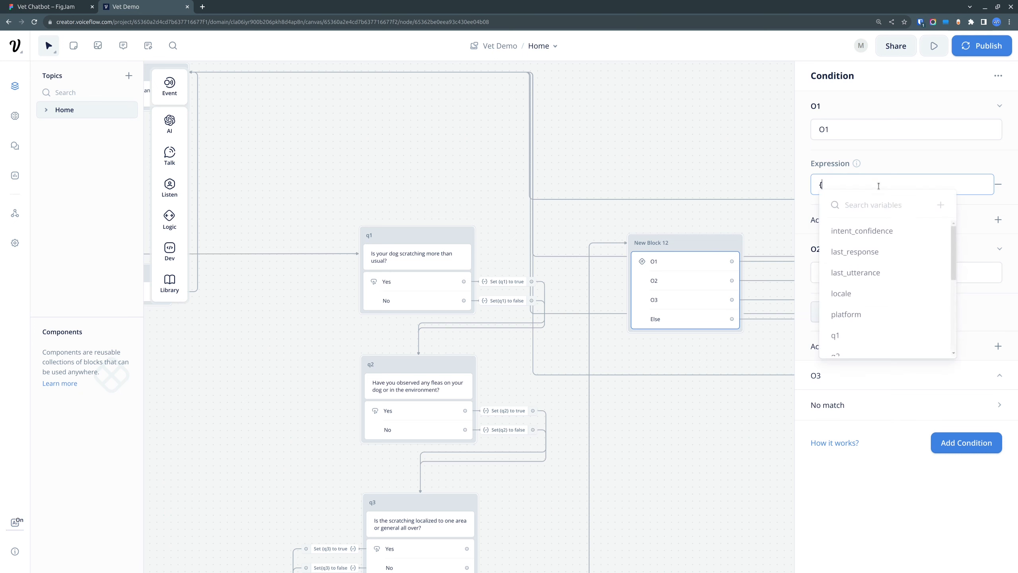
type("q1")
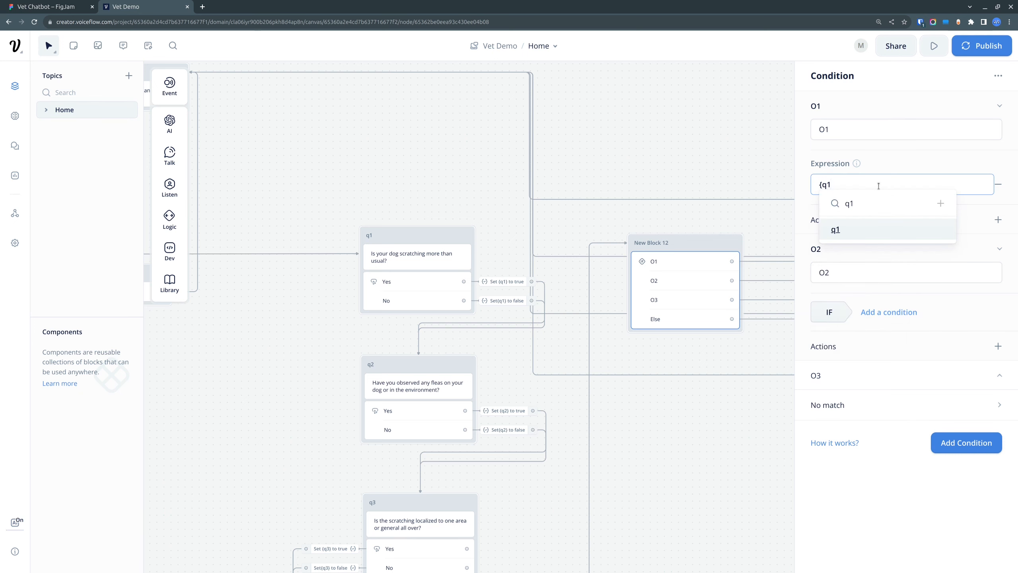
key("Return")
type("&&")
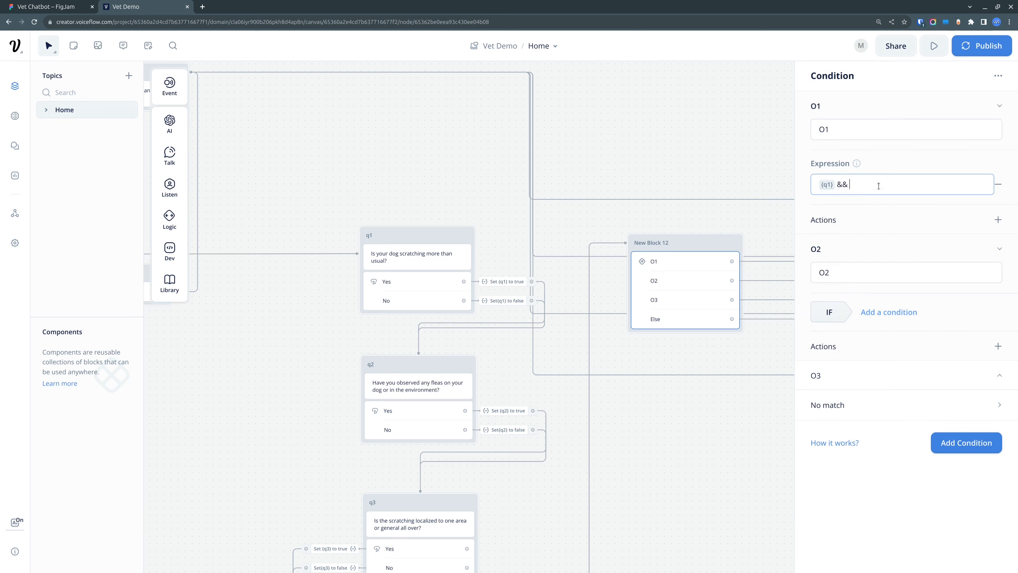
type(" {")
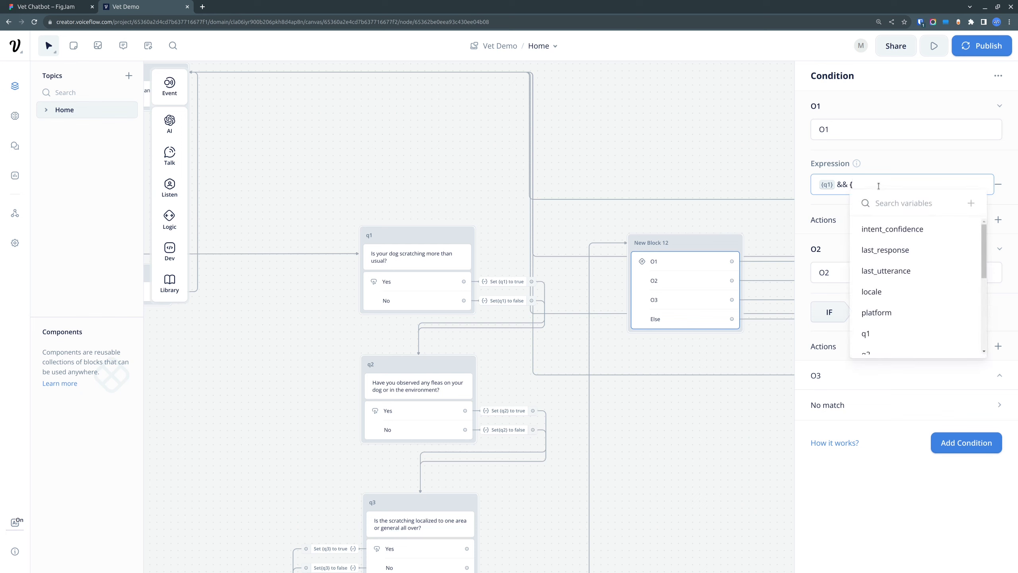
type("q2")
key("Return")
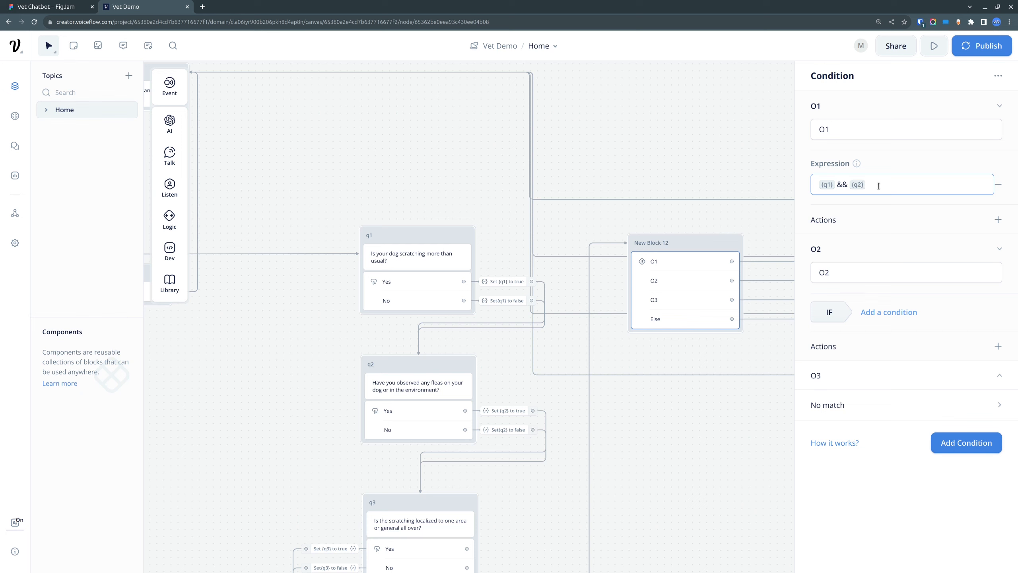
type("&&")
Step: Check the Flea Problem answer for Q3 in the FigJam matrix and append !{q3} to O1's expression in Voiceflow
left_click(51, 6)
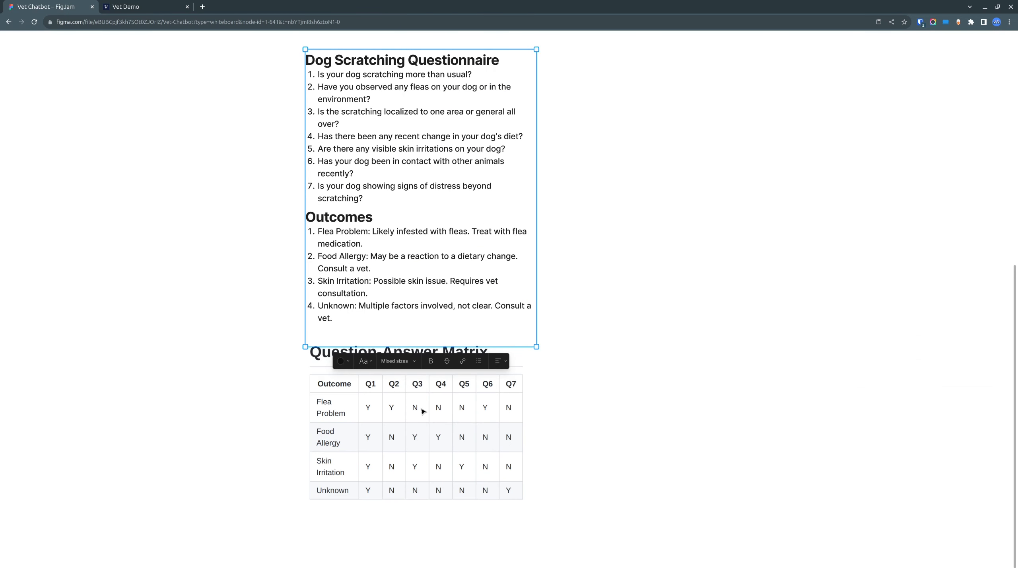
left_click(161, 7)
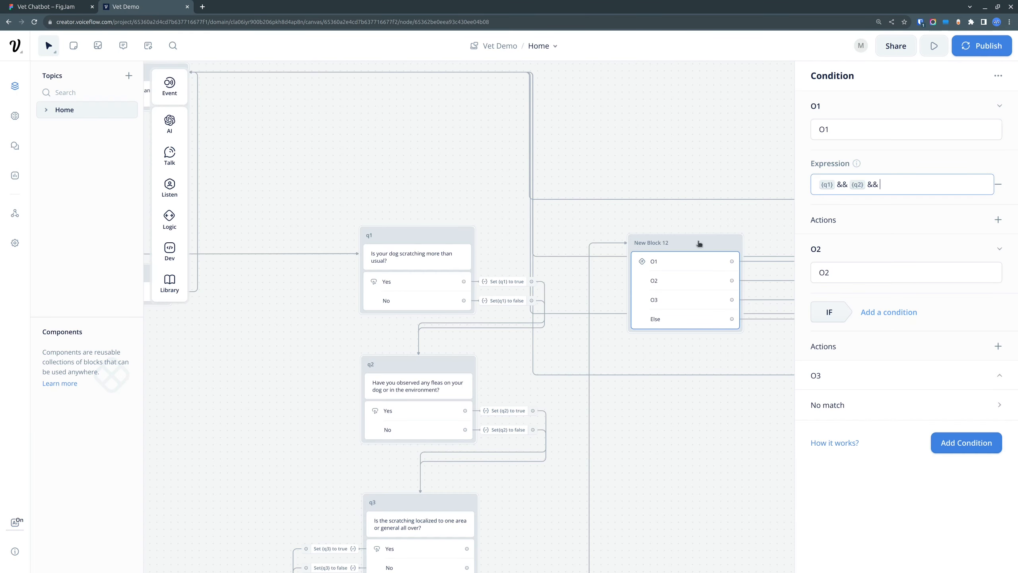
type("{")
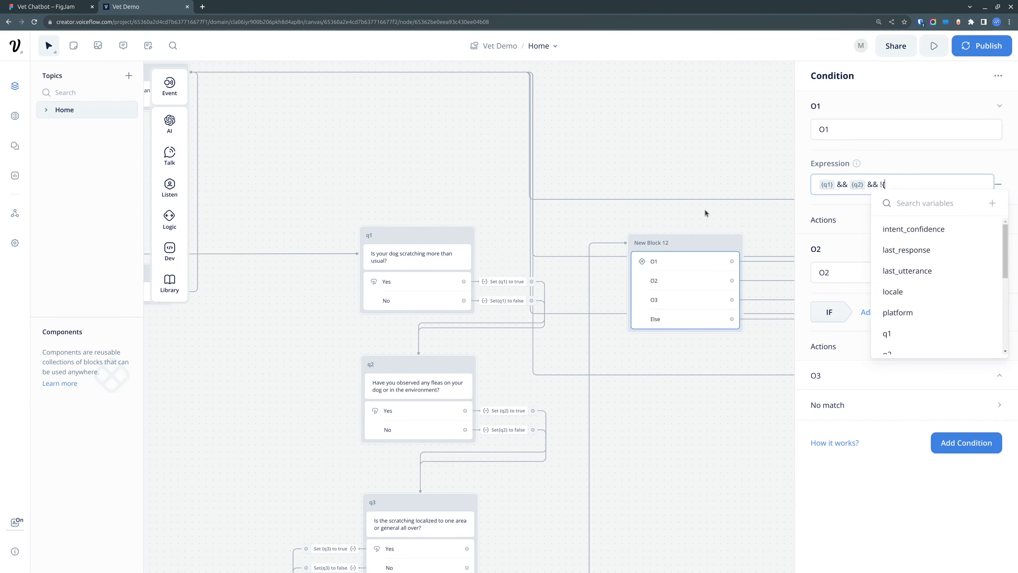
type("q3")
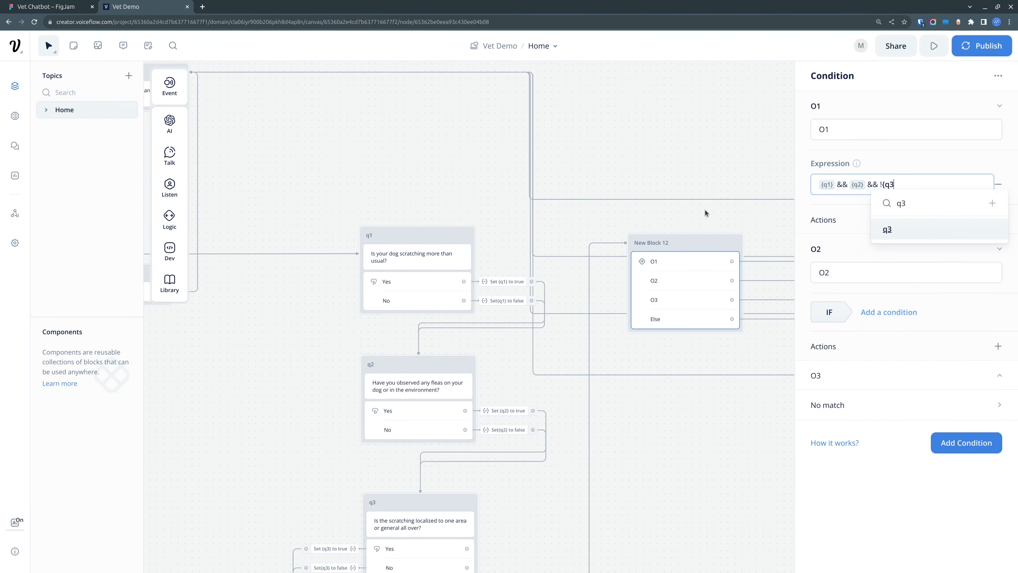
key("Return")
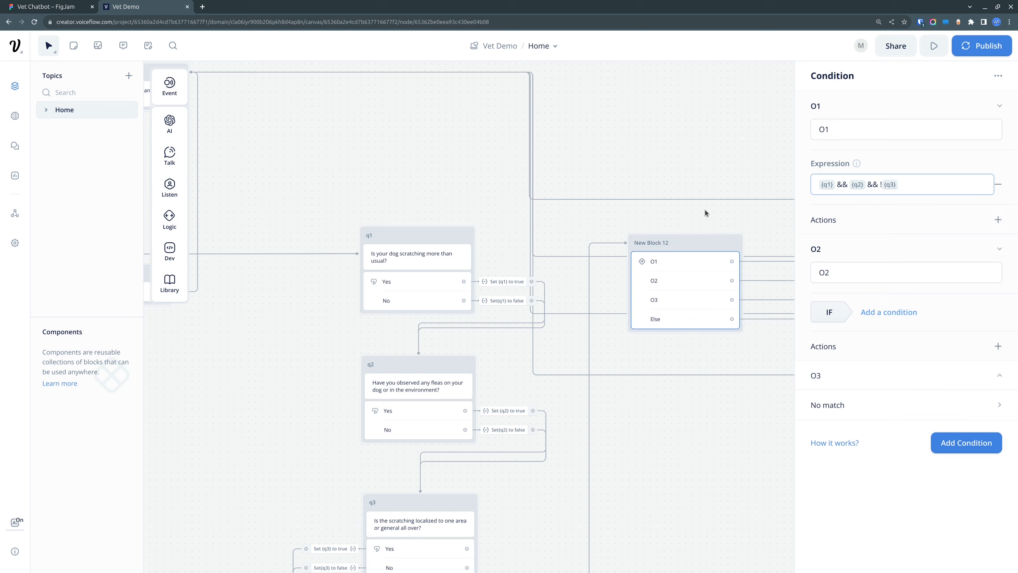
Step: Extend O1's expression with && !{q4} && !{q5}
type("&&")
type(" !{q4")
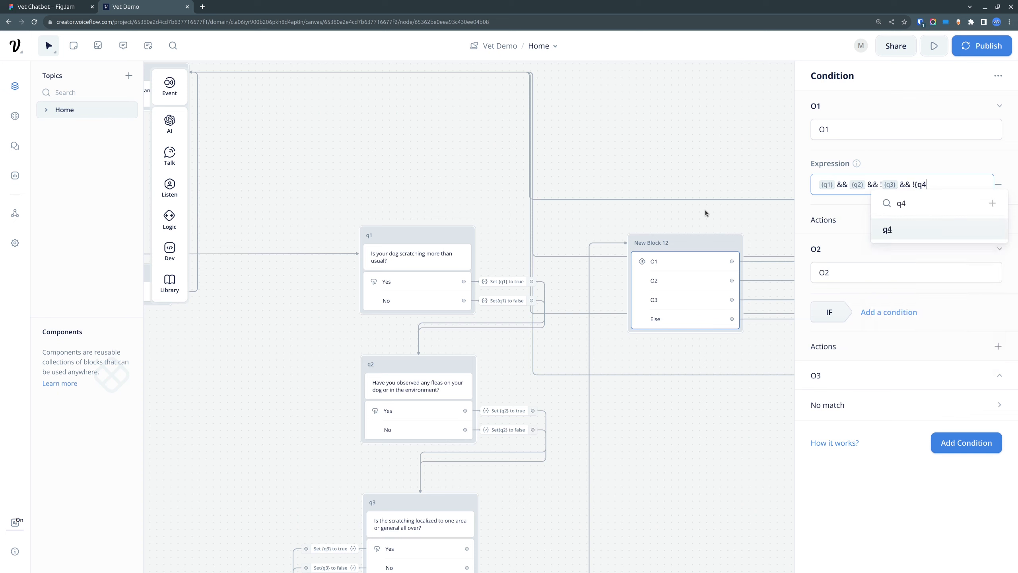
key("Return")
type("&&")
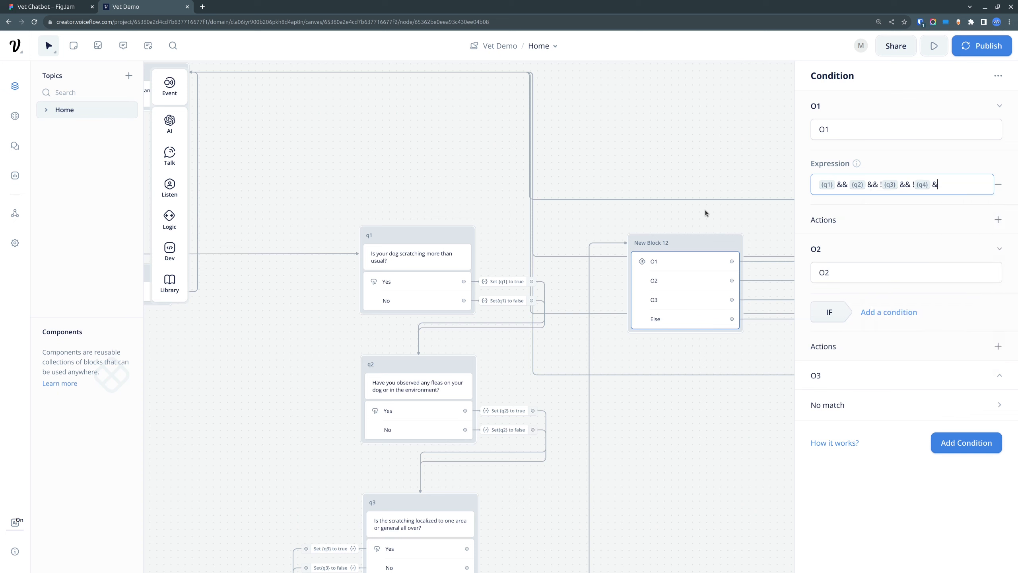
type(" !{")
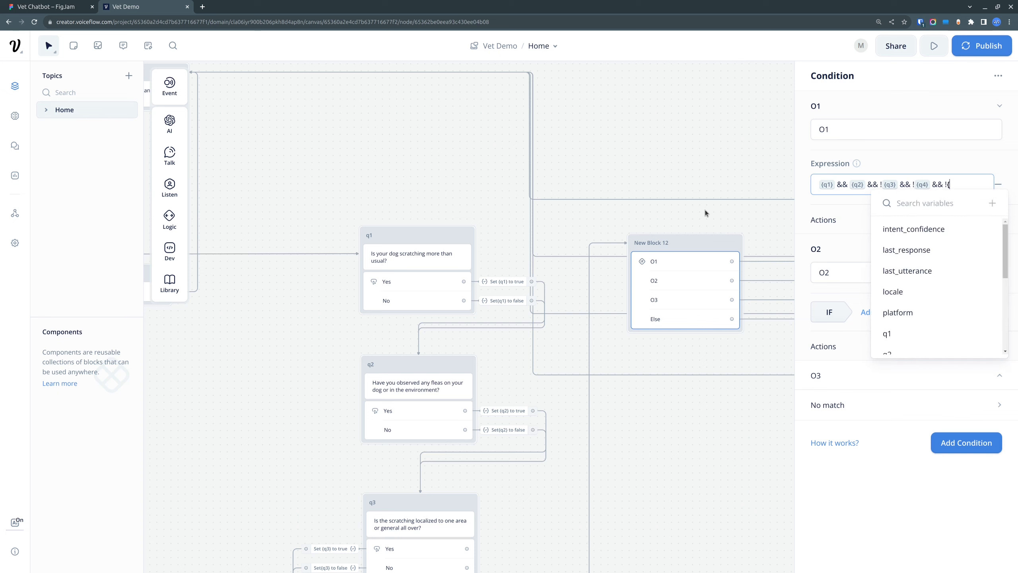
type("q5")
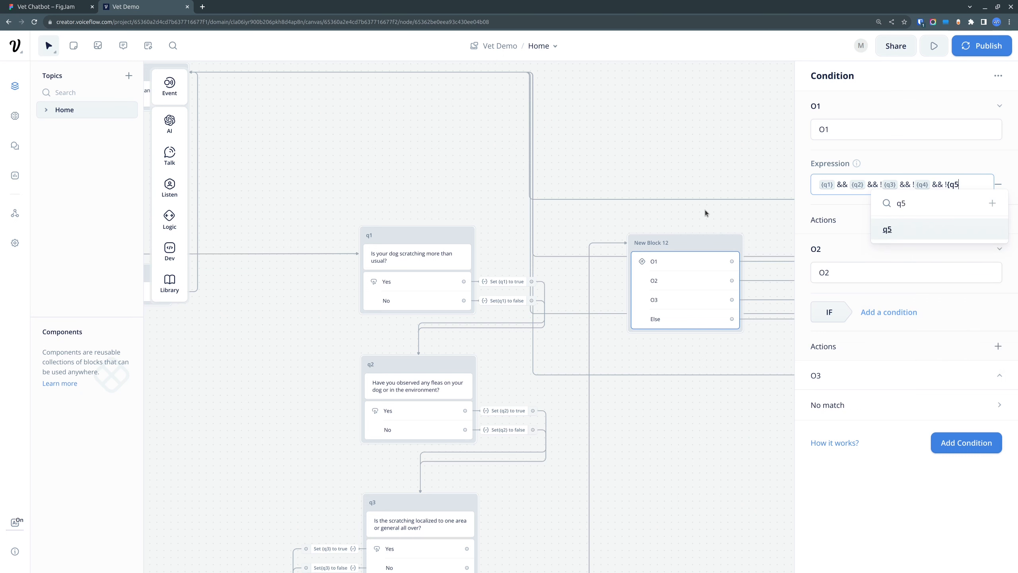
key("Return")
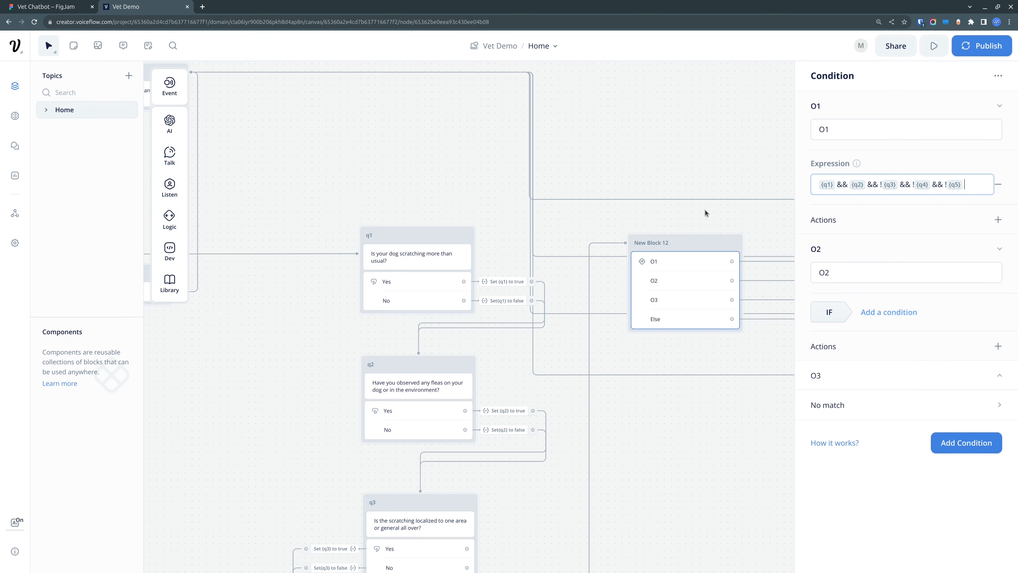
Step: Check the Flea Problem answer for Q6 in the FigJam matrix and append && {q6} to O1's expression in Voiceflow
left_click(62, 7)
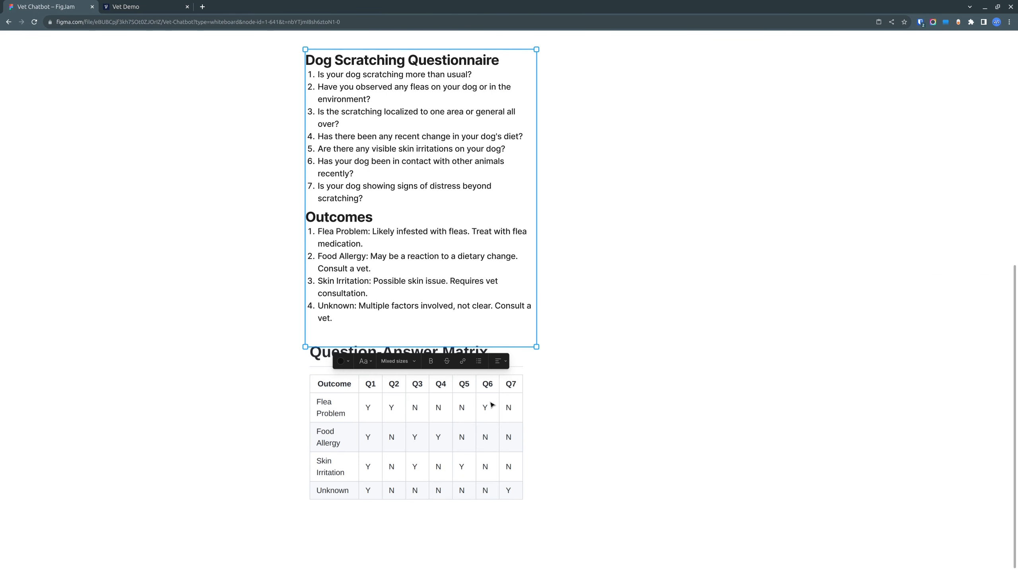
left_click(154, 8)
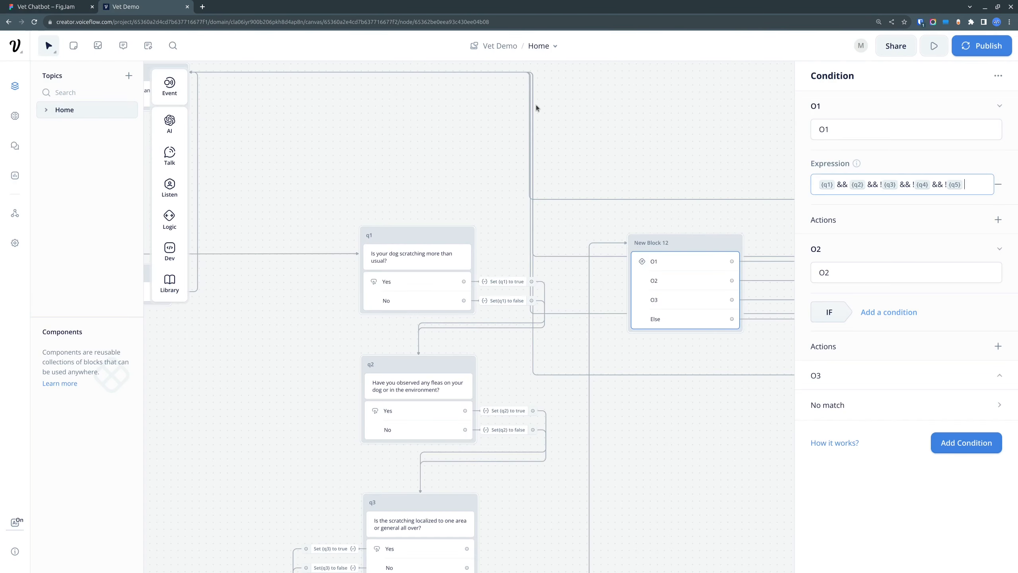
type("&&")
type(" {q6")
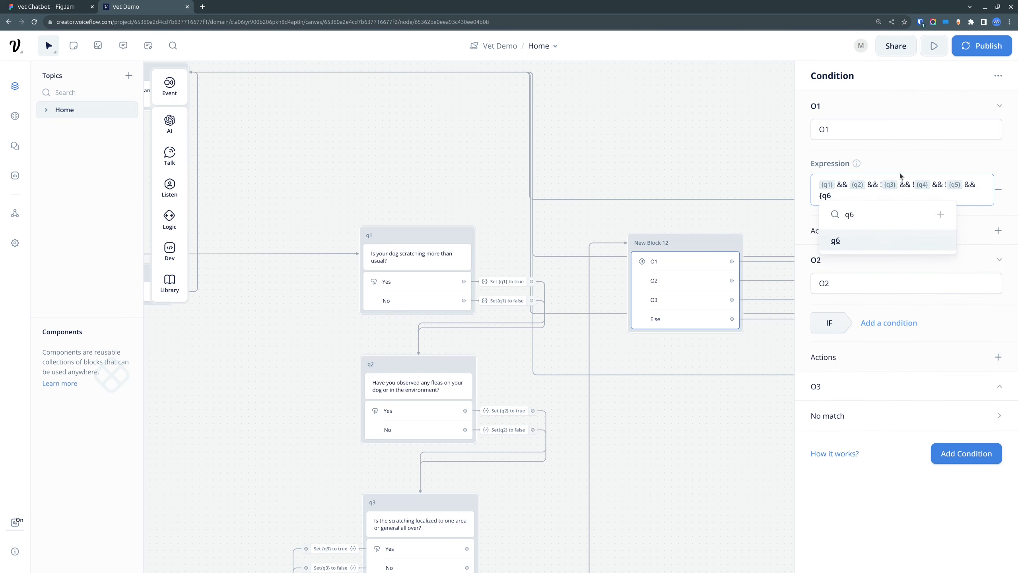
key("Return")
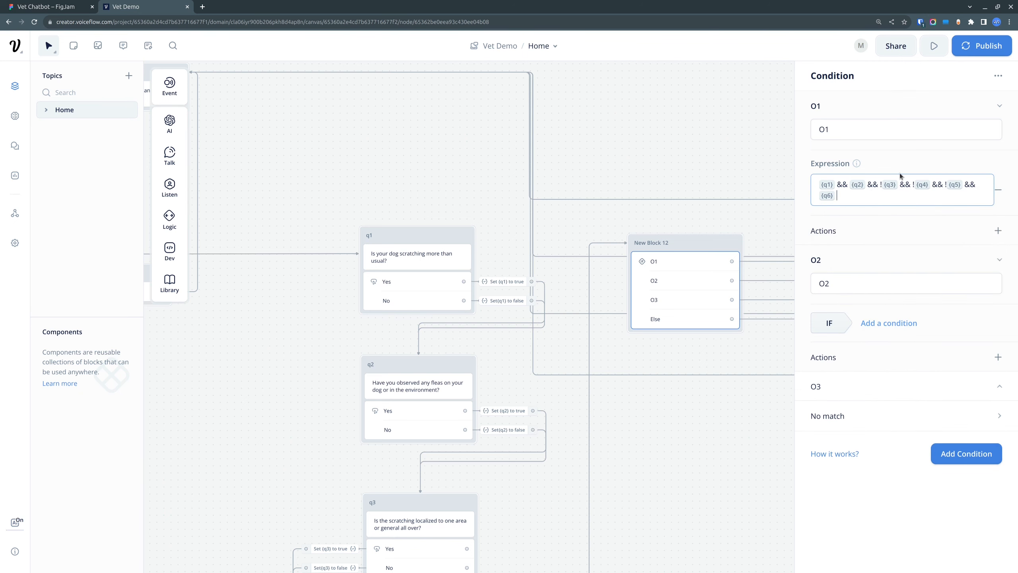
Step: Complete O1's expression by appending && !{q7}
type("&& !{q7")
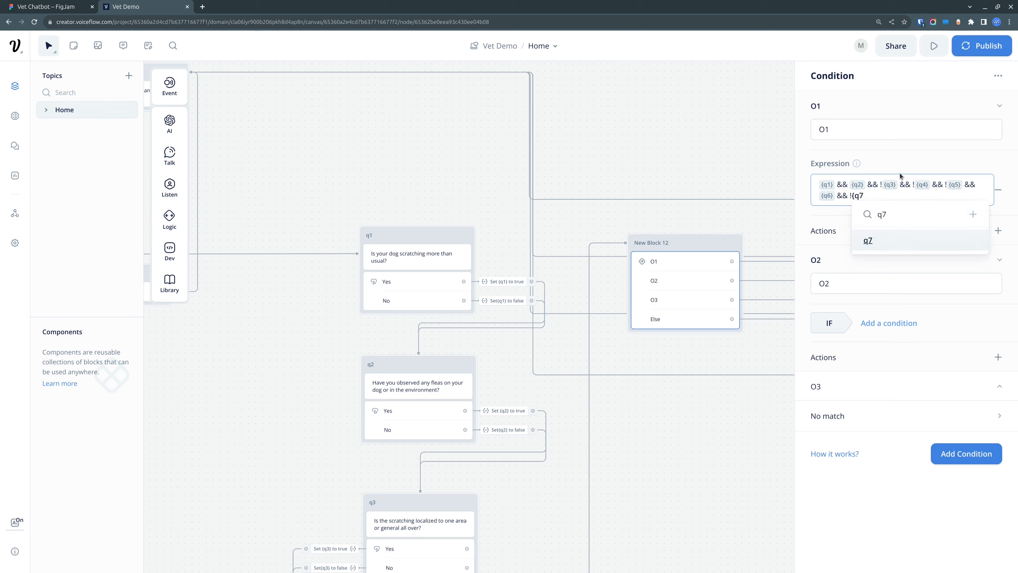
key("Return")
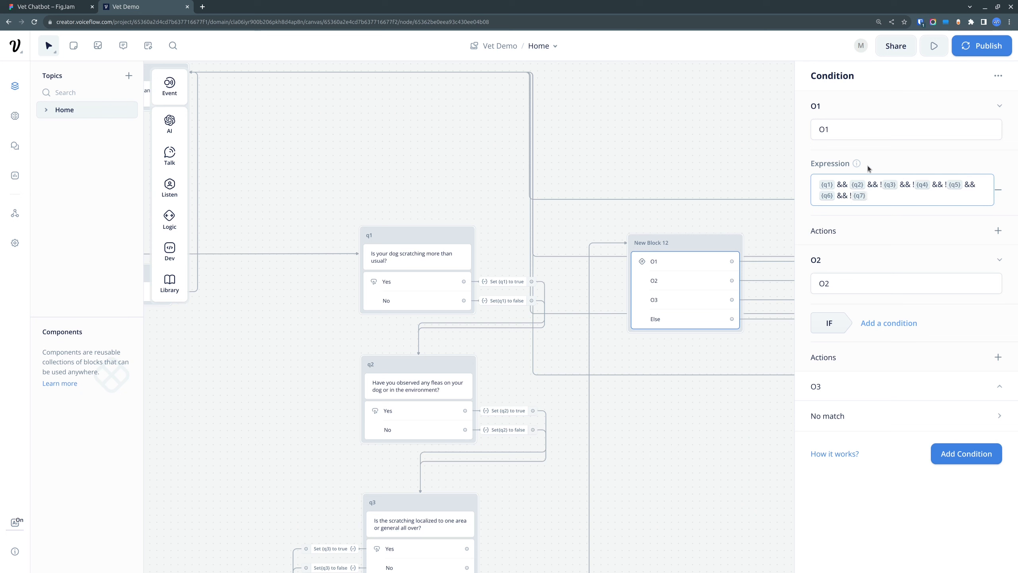
left_click(926, 161)
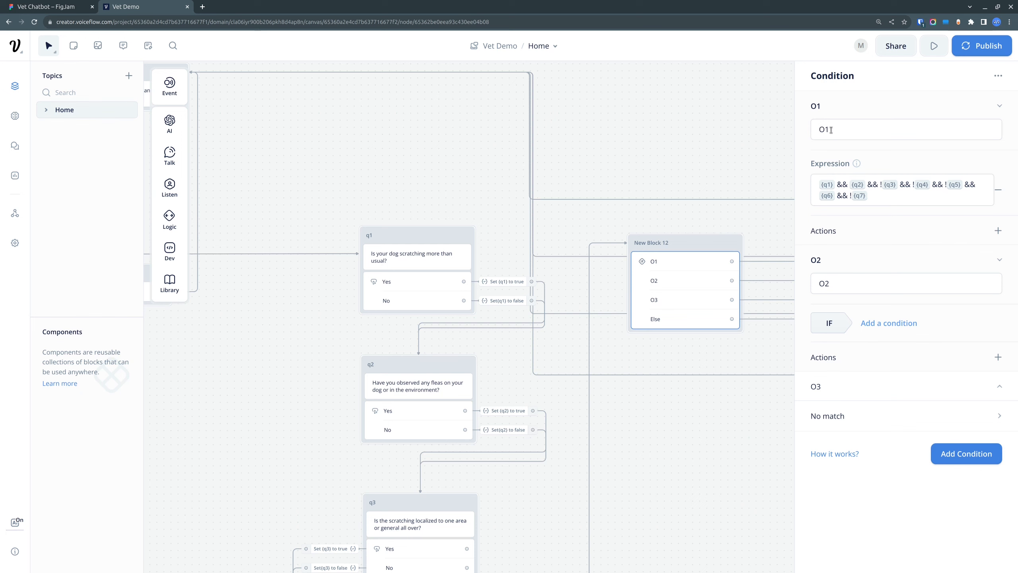
Step: Add an expression condition to O2 and check the Food Allergy row in the FigJam answer matrix
left_click(905, 325)
left_click(911, 404)
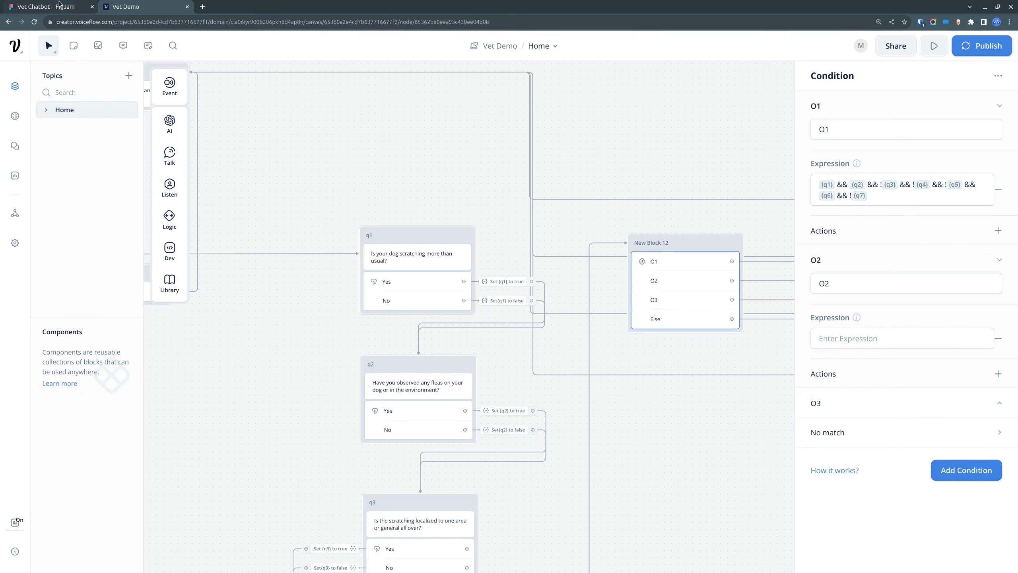
left_click(55, 11)
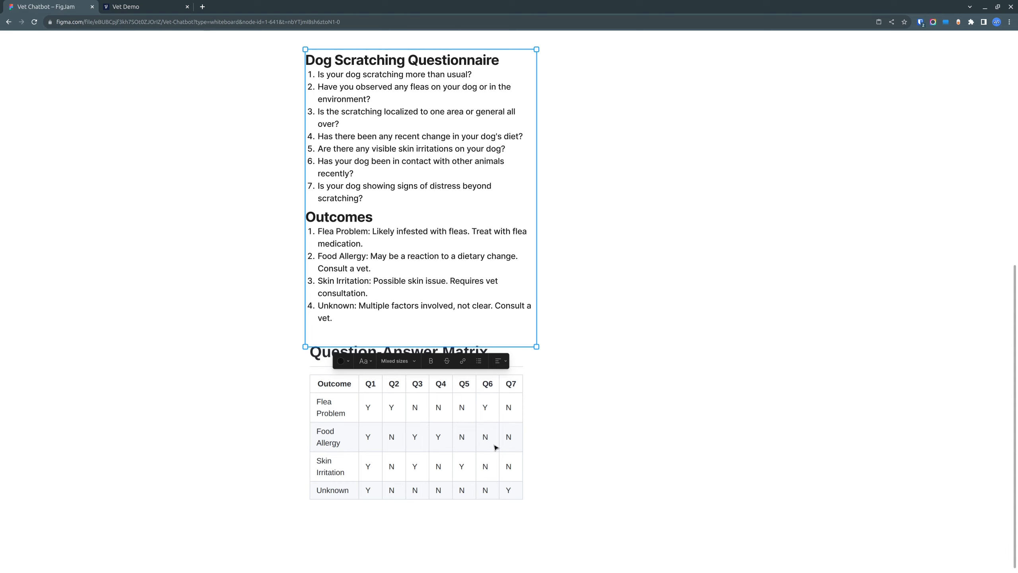
left_click(156, 7)
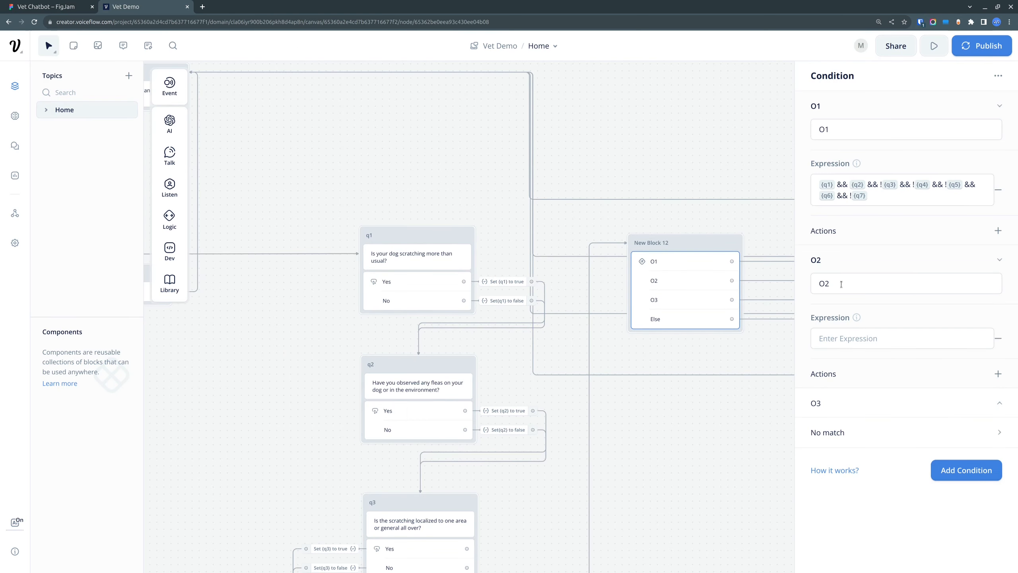
Step: Start O2's expression in Voiceflow with {q1} && !{q2} &&
left_click(873, 342)
type("{q1")
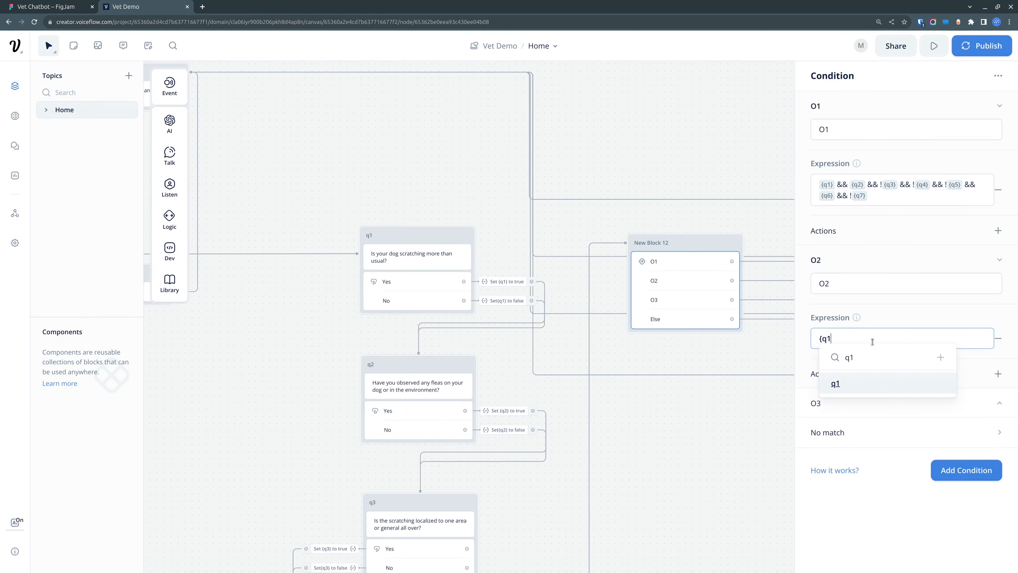
key("Return")
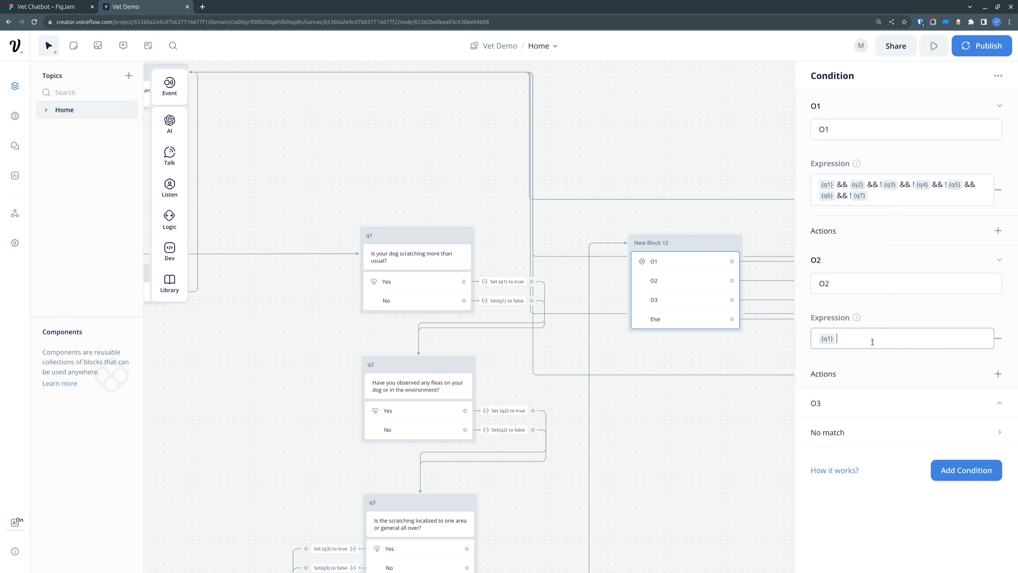
type("&& !{q2")
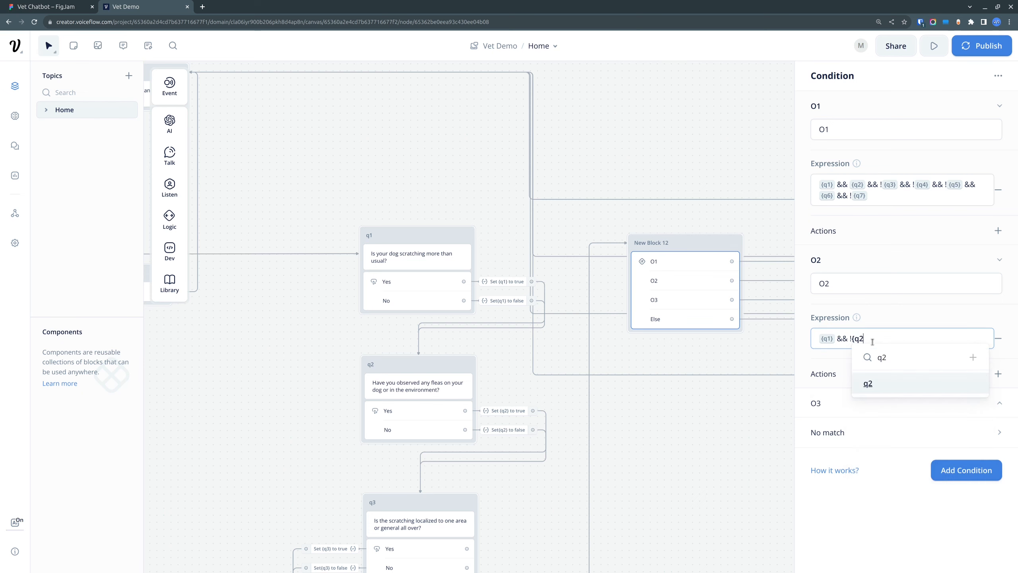
key("Return")
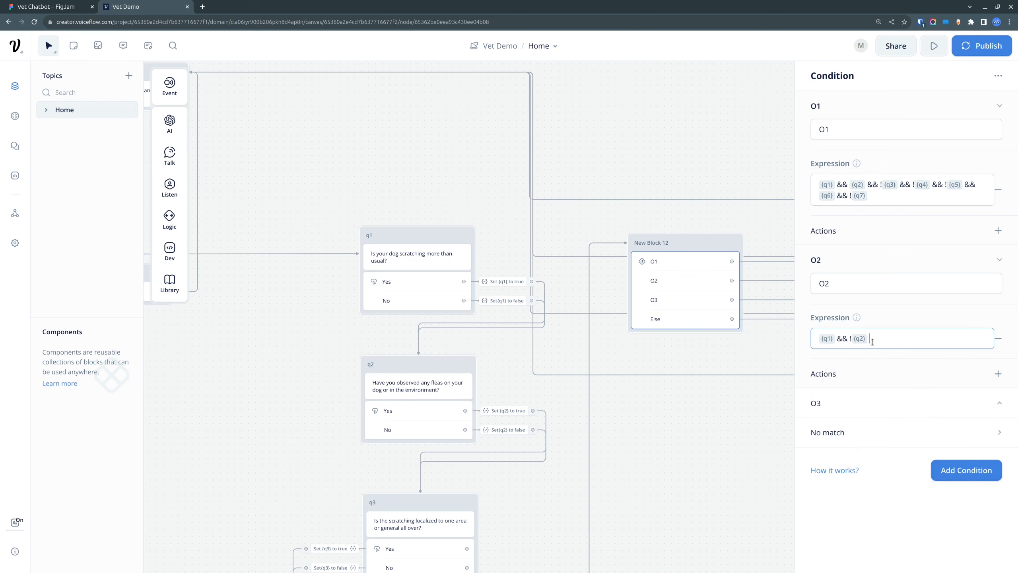
type("&&")
Step: Check the Food Allergy answers for Q3 and Q4 in the FigJam matrix and append {q3} && {q4} && to O2's expression in Voiceflow
left_click(48, 7)
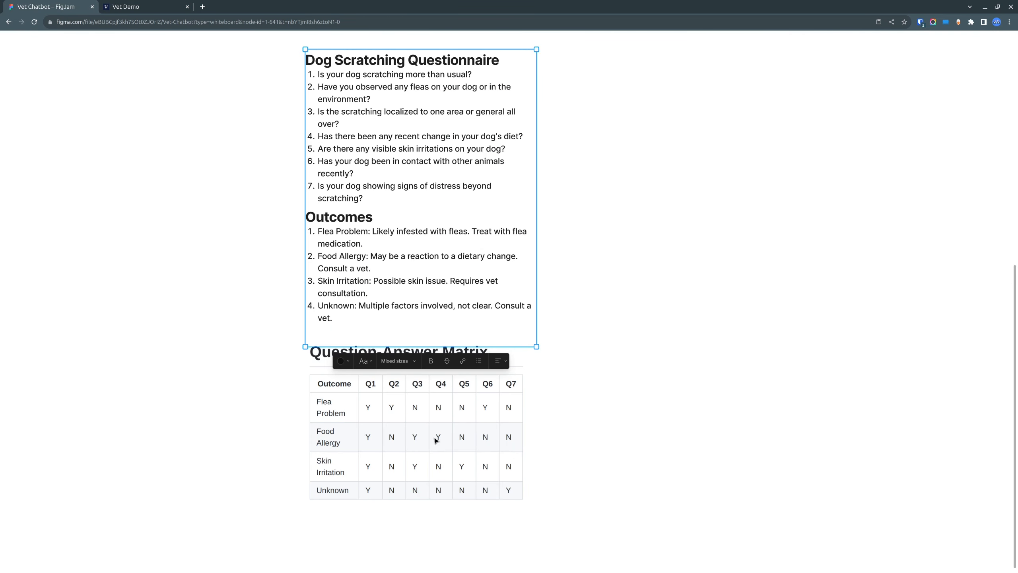
left_click(132, 6)
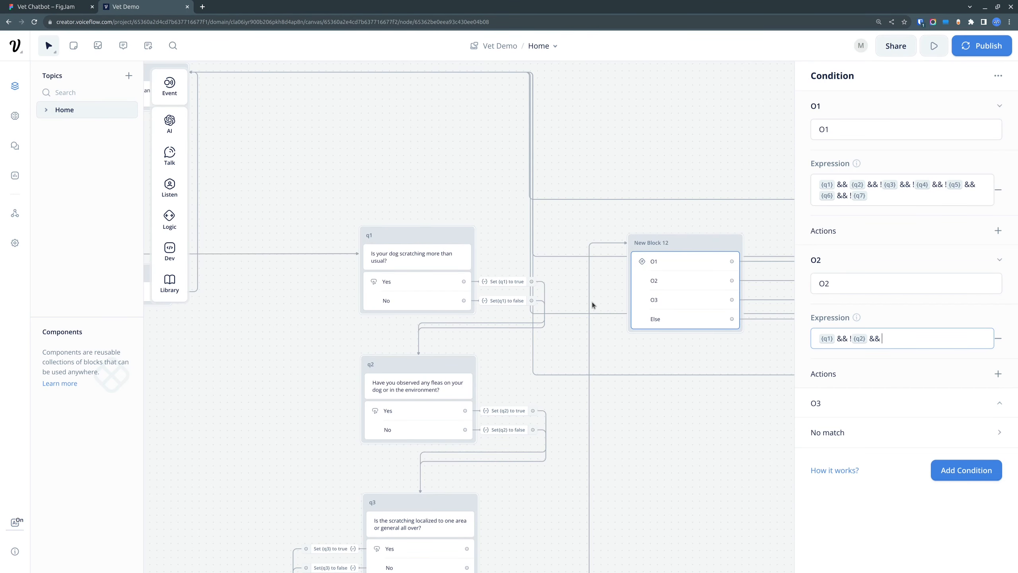
type("{q3")
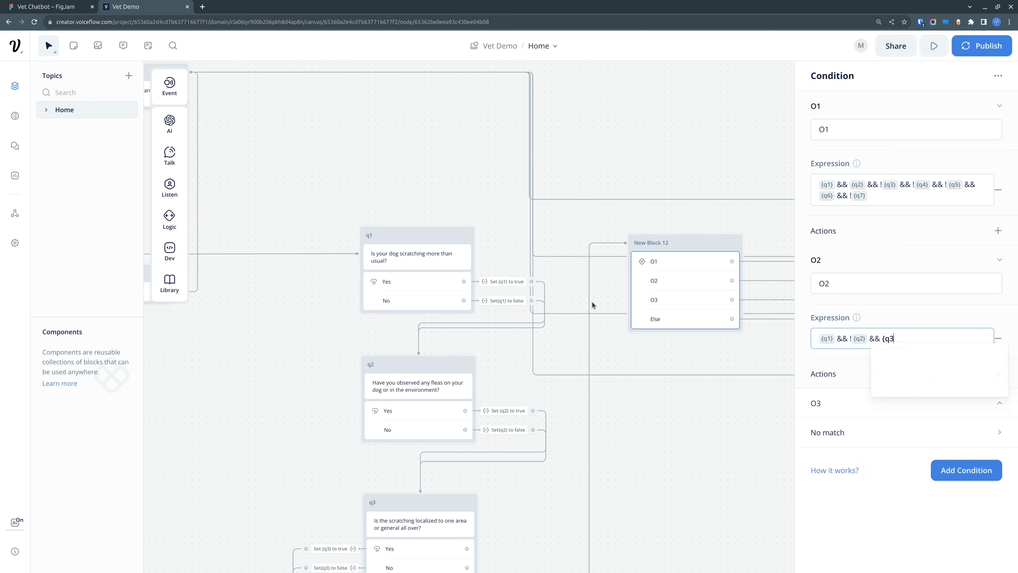
type("} && ")
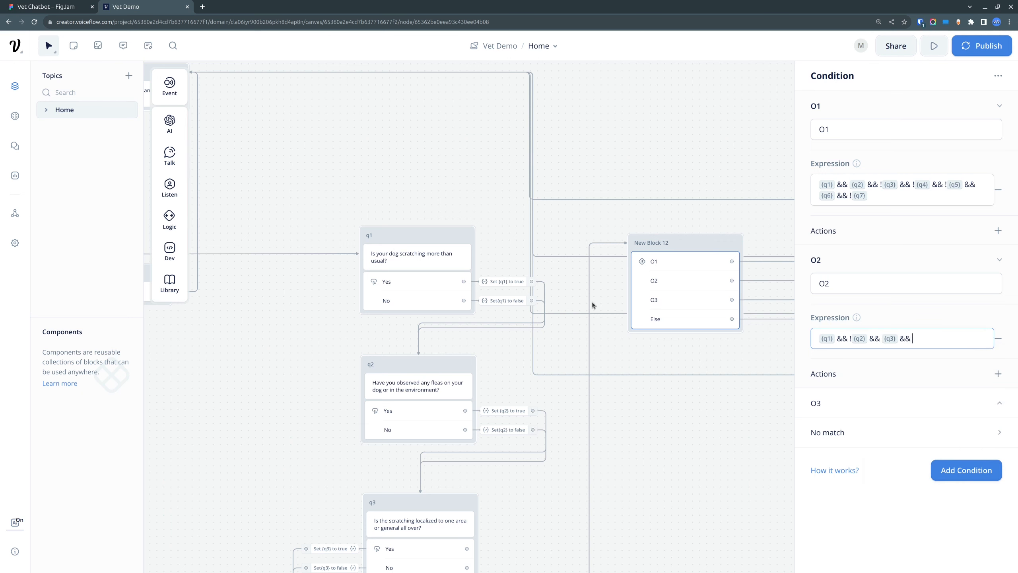
type("{q4} &&")
Step: Check the Food Allergy answer for Q5 in the FigJam matrix and append !{q5} to O2's expression in Voiceflow
left_click(48, 6)
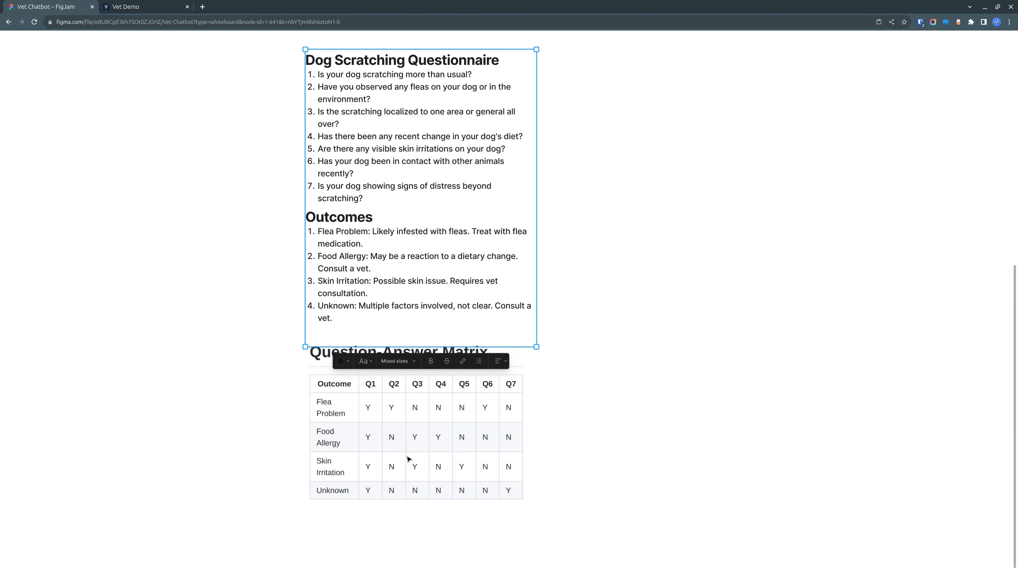
left_click(169, 12)
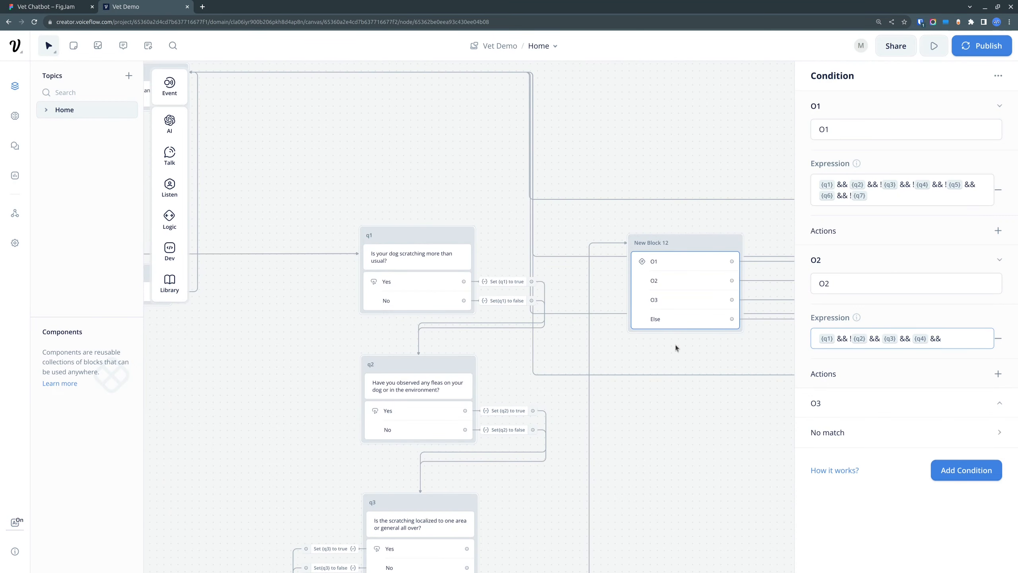
type("!{")
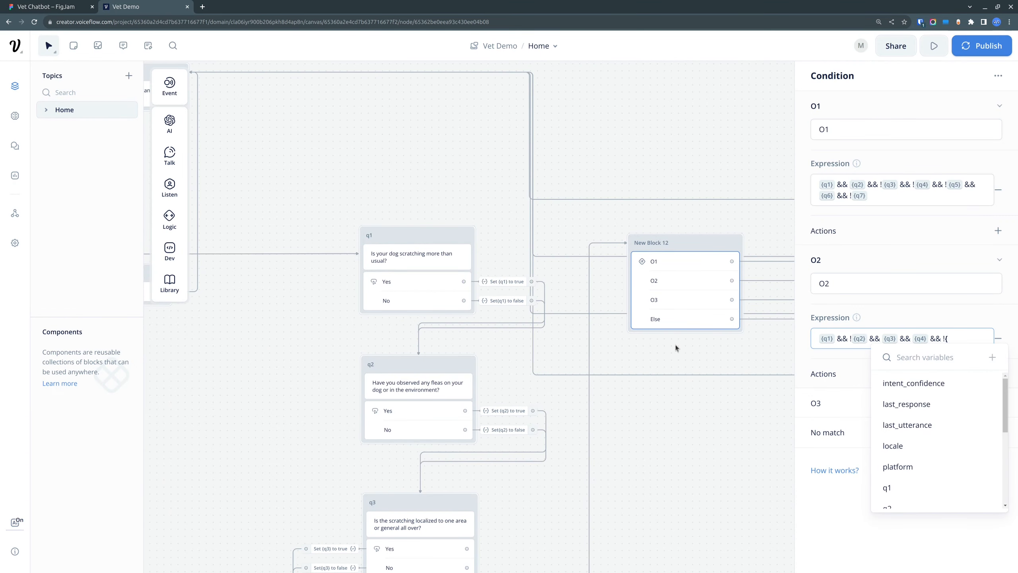
type("q5")
key("Return")
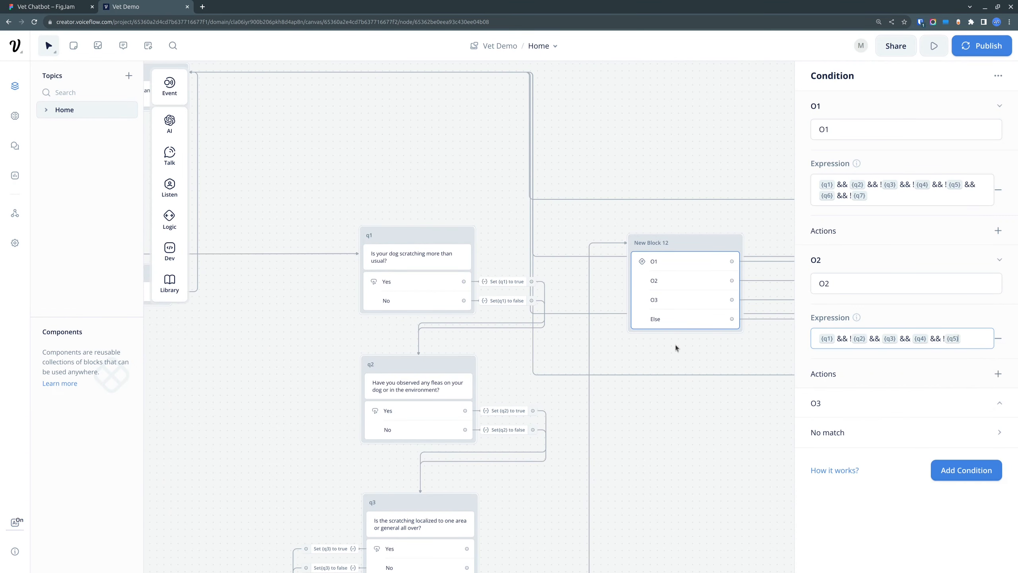
Step: Complete O2's expression by appending && !{q6} && !{q7}
type("&& !{q6")
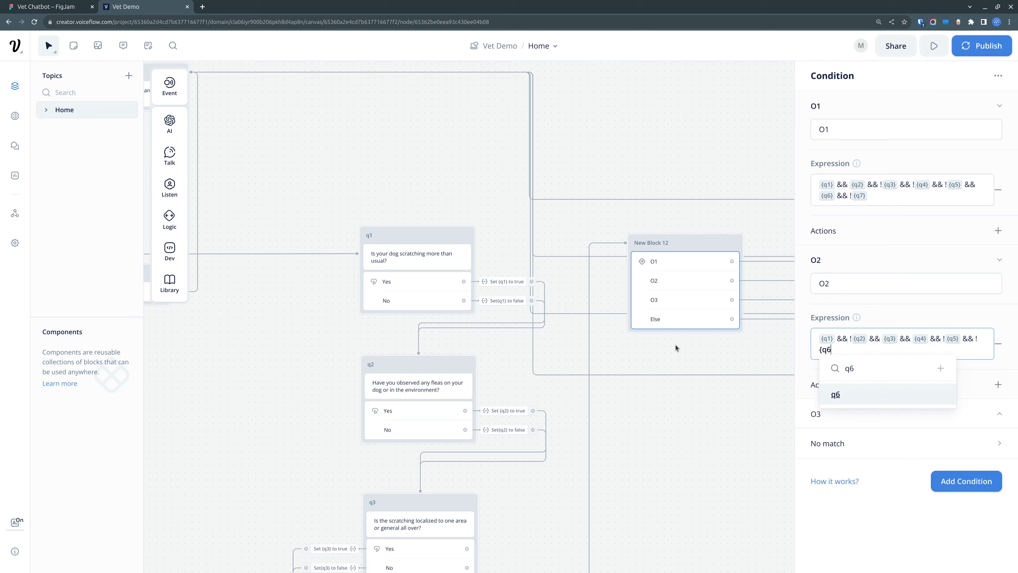
key("Return")
type("&&")
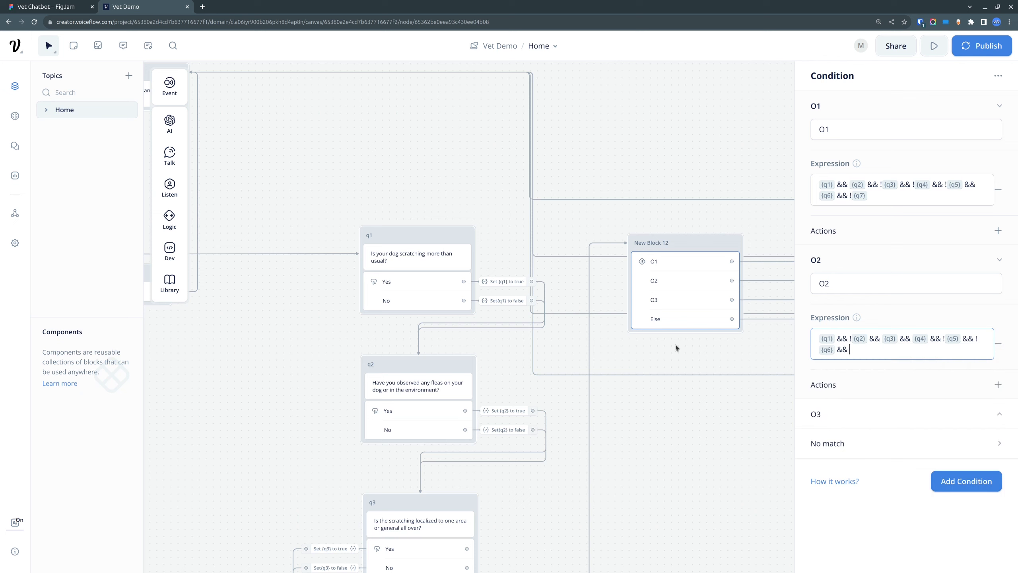
type(" !{q7")
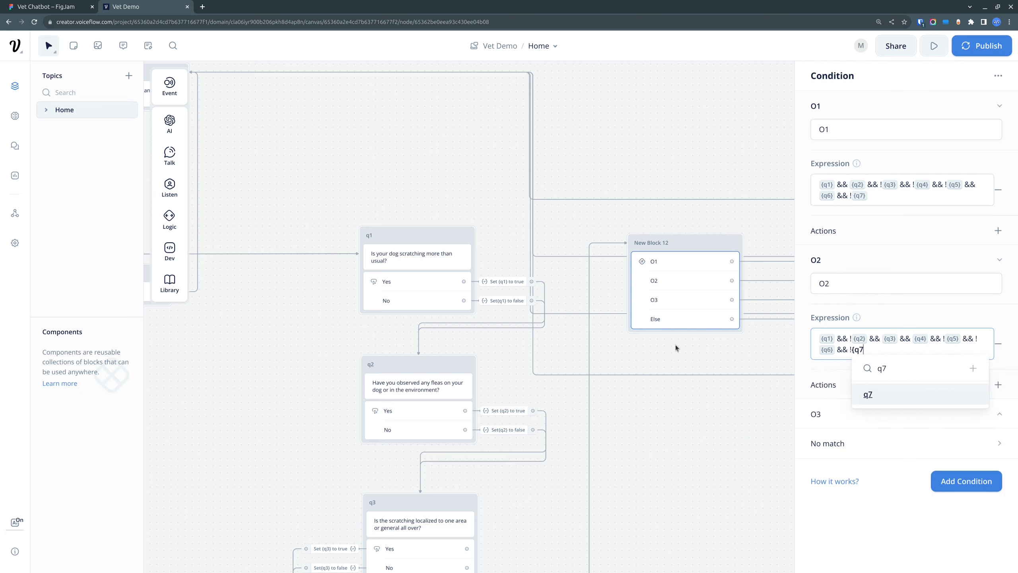
key("Return")
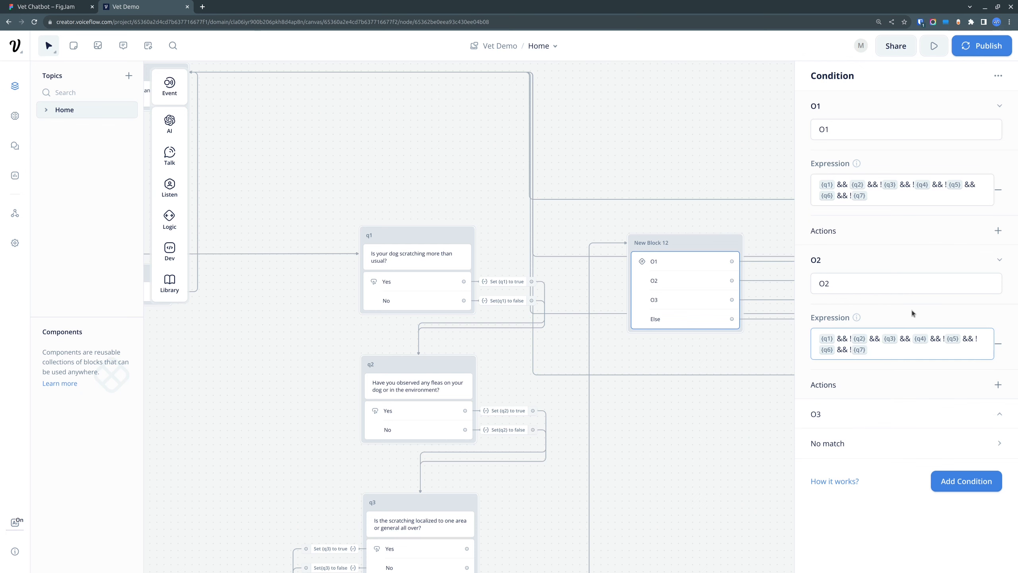
Step: Add an expression condition to O3 and check the Skin Irritation row in the FigJam answer matrix
left_click(1000, 416)
left_click(907, 477)
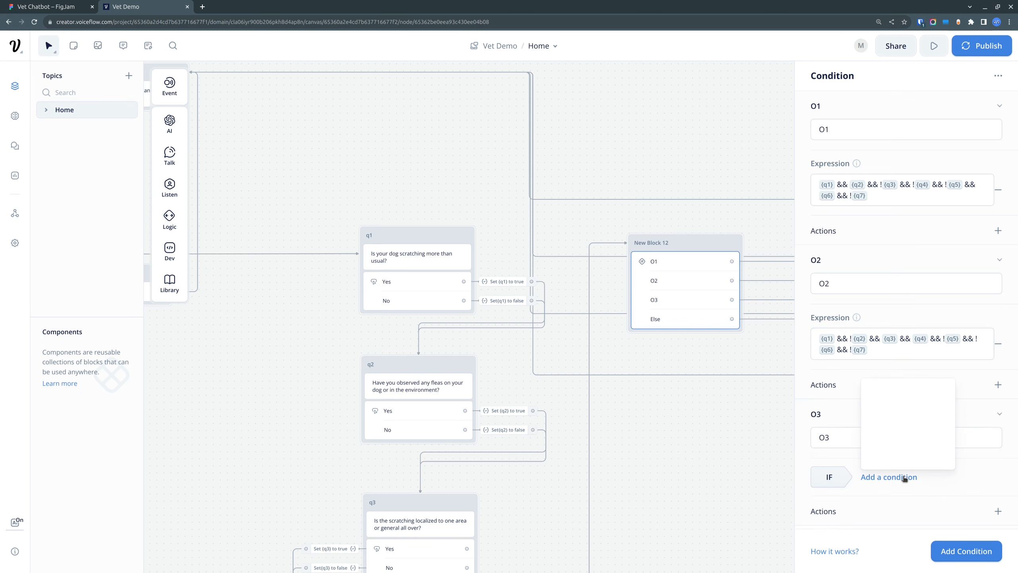
left_click(905, 453)
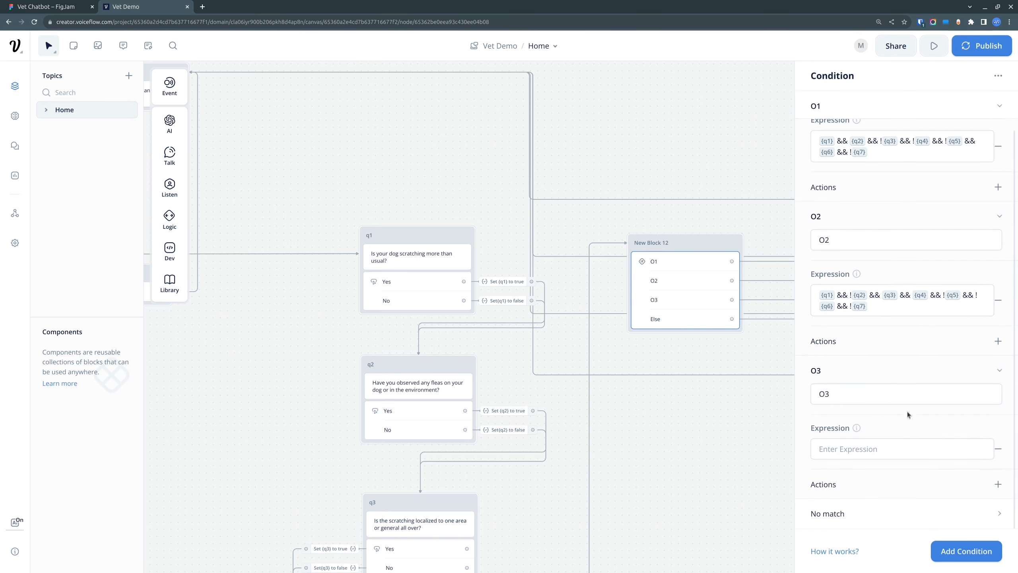
left_click(66, 5)
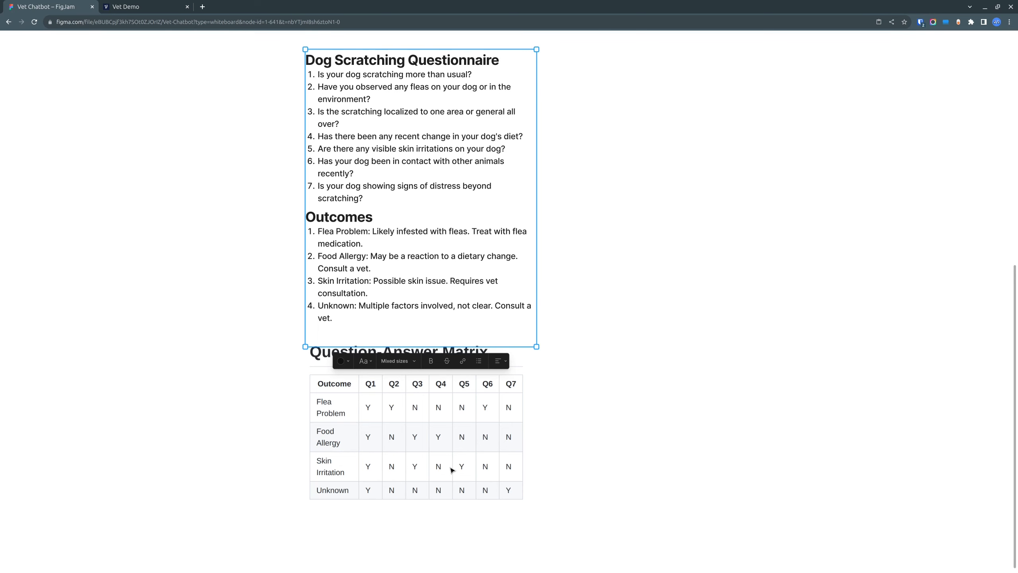
left_click(134, 5)
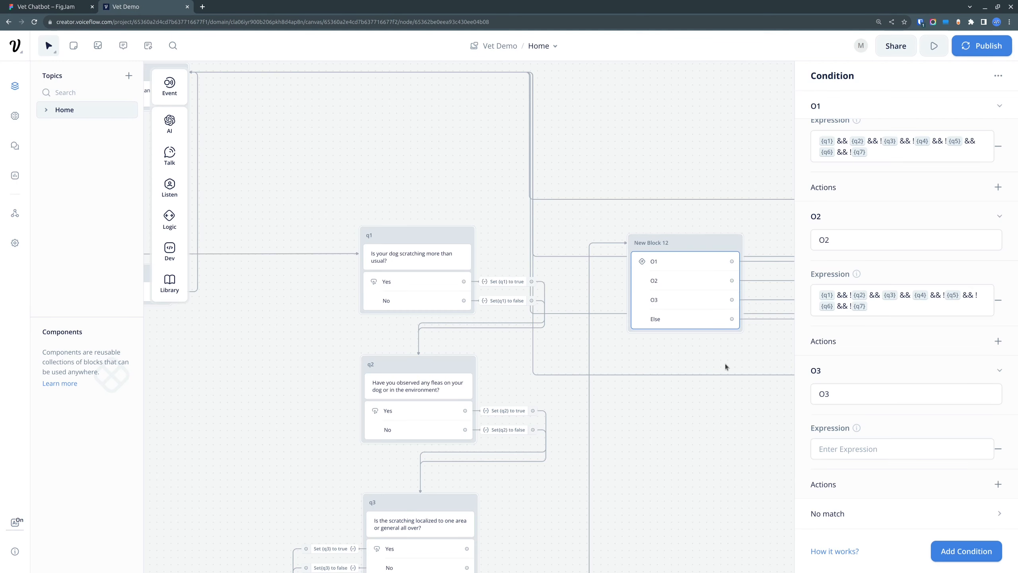
Step: Start O3's expression in Voiceflow with {q1} && !{q2}
left_click(867, 452)
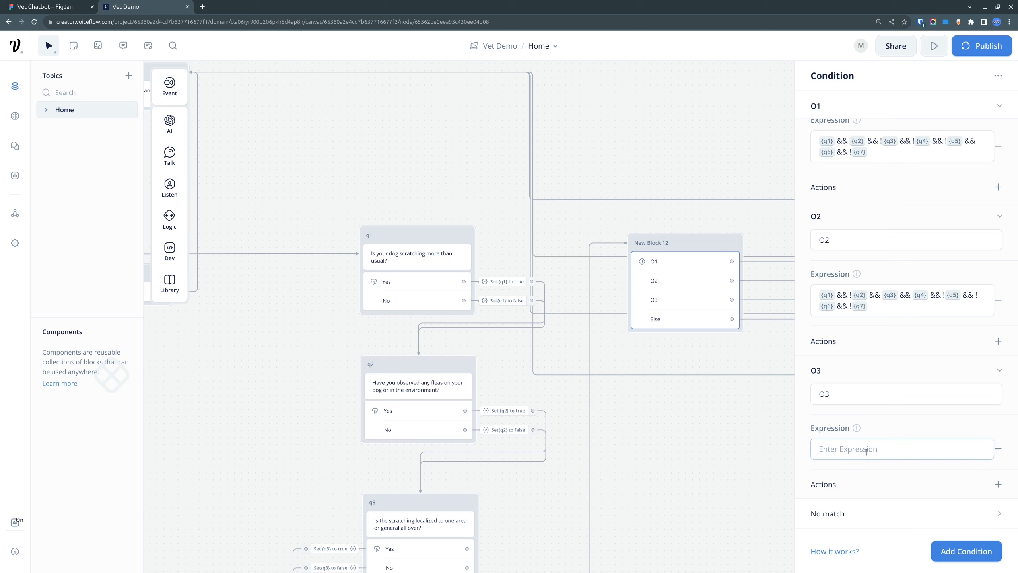
type("{q1")
key("Return")
type("&& !{q2")
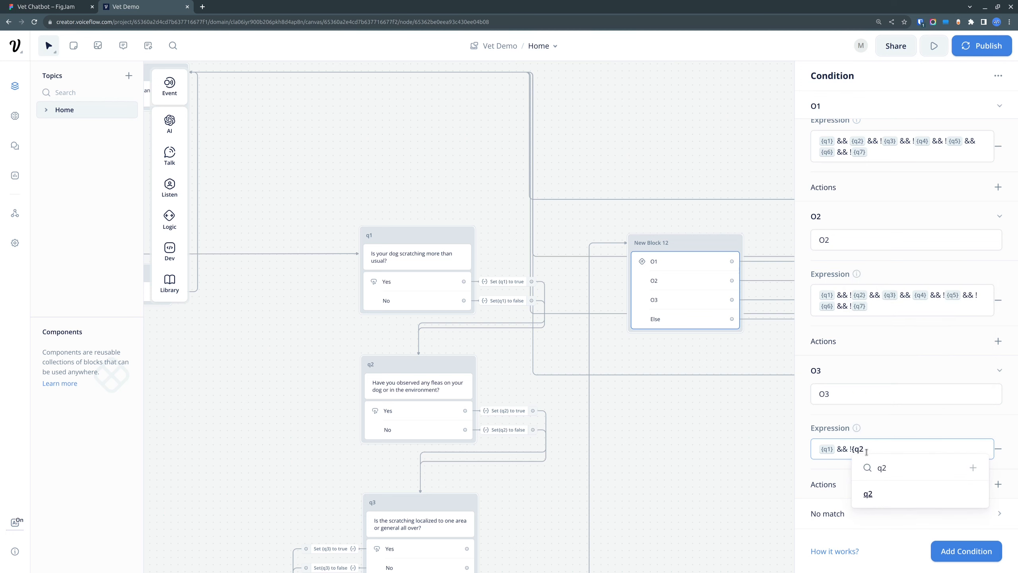
key("Return")
Step: Extend O3's expression with && {q3} && !{q4}
type("&& ")
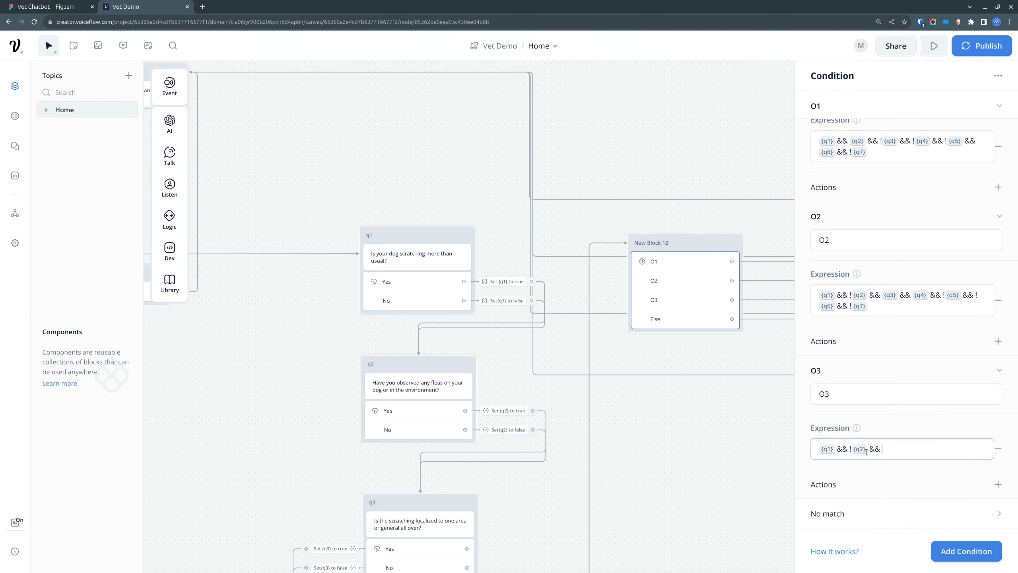
type("{q3")
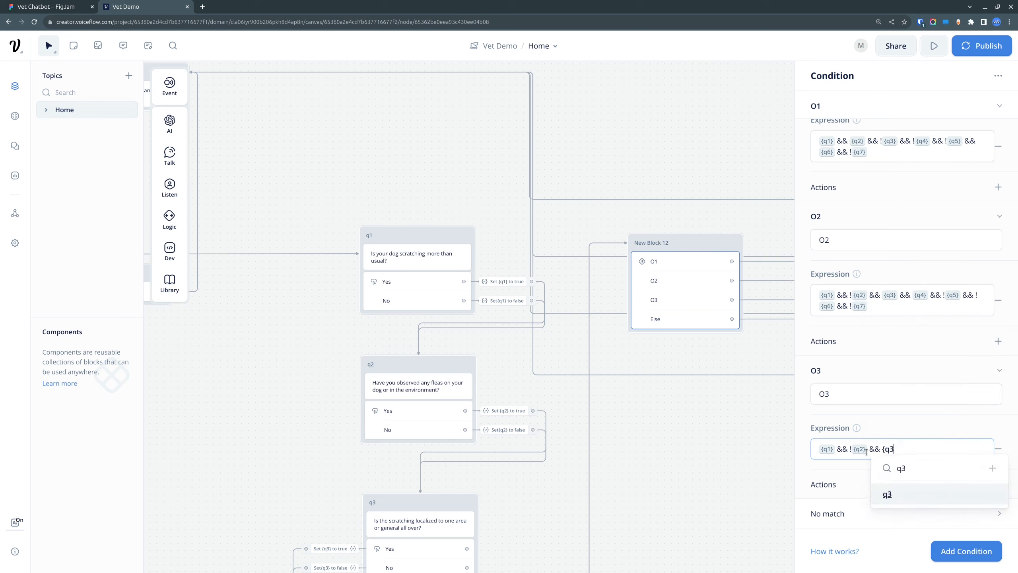
key("Return")
type("&& ")
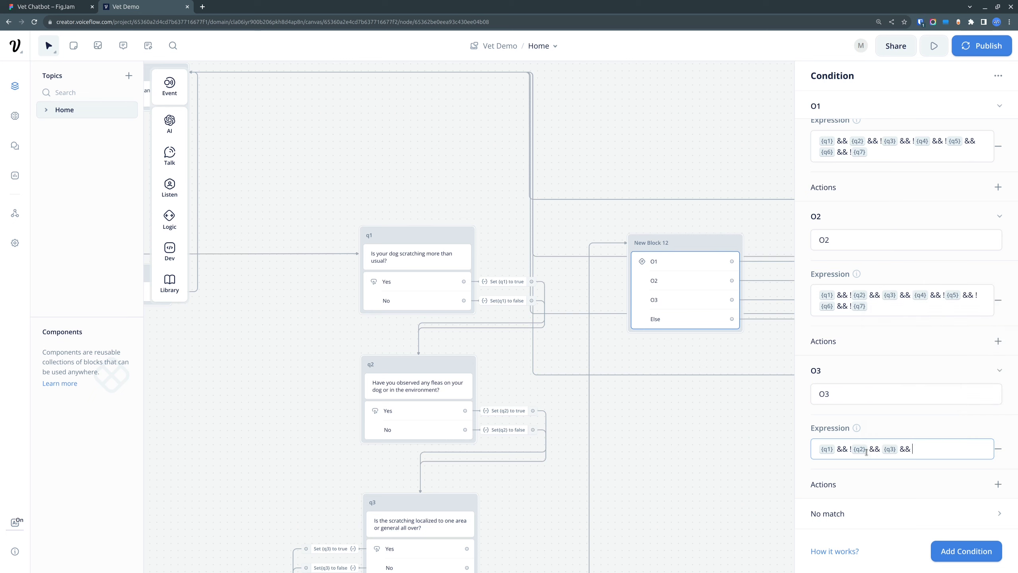
type("!{q4")
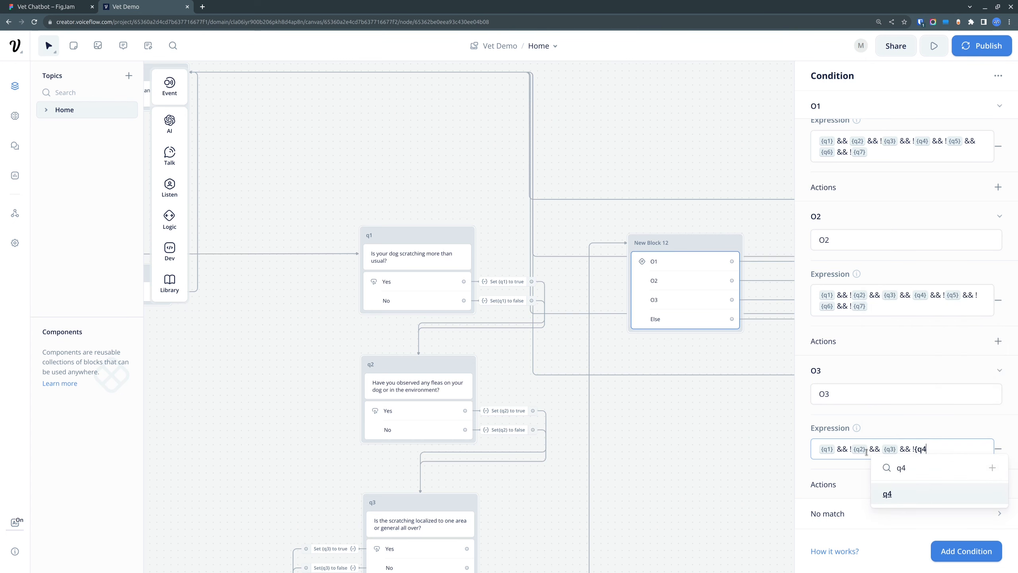
key("Return")
Step: Append && {q5} && !{q6} to O3's expression
type("&")
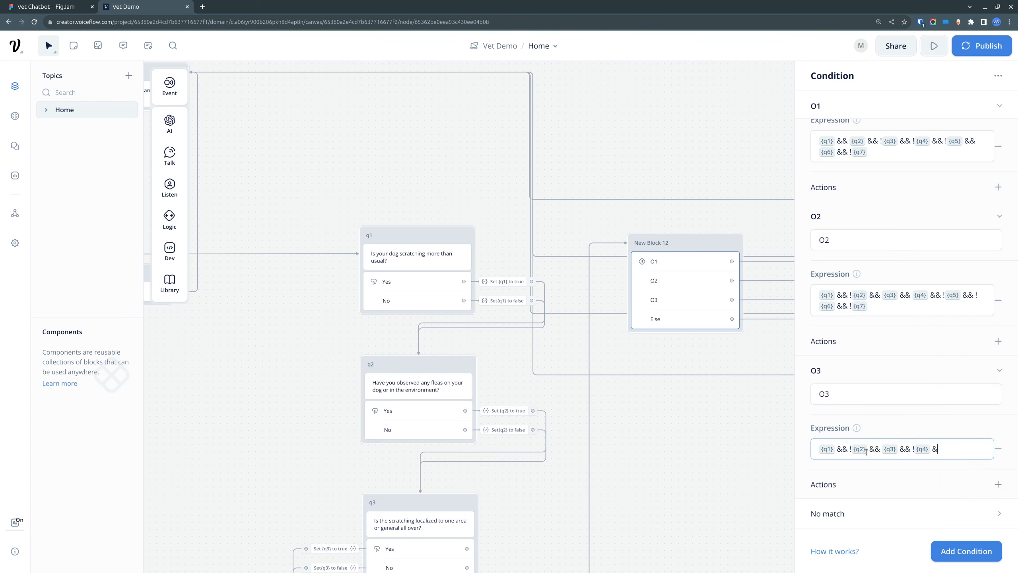
type("& {q5")
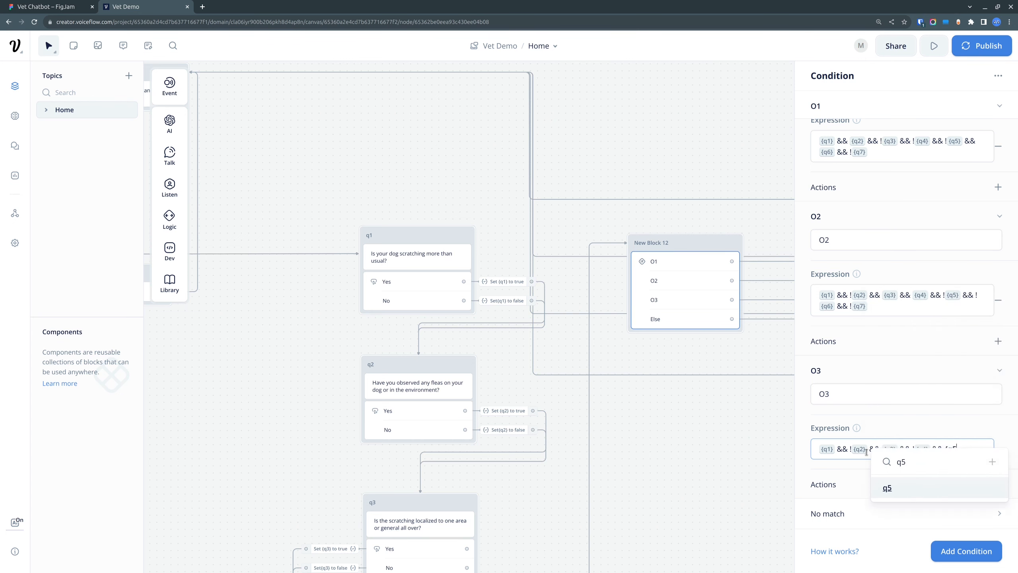
key("Return")
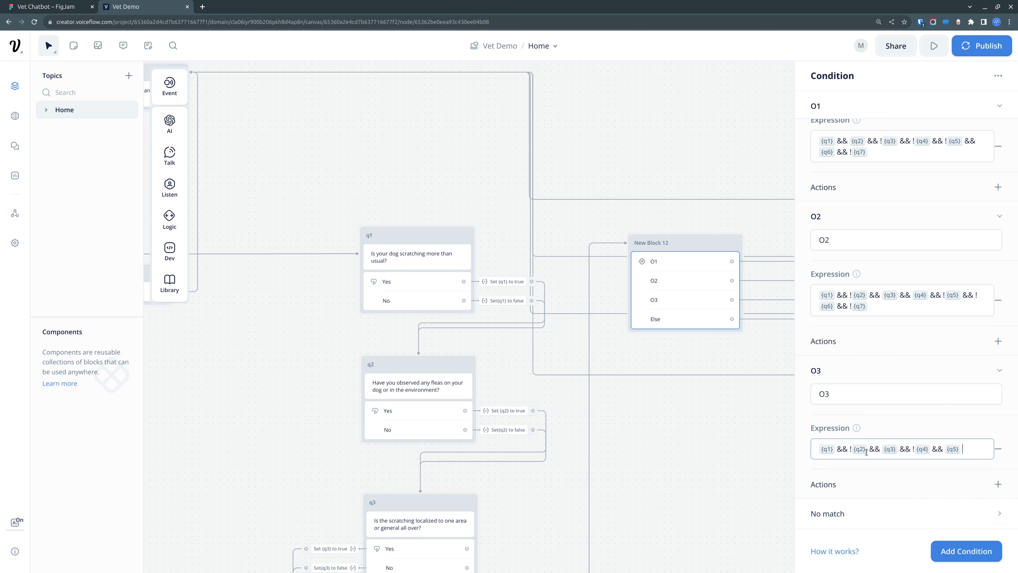
type("&& !{q")
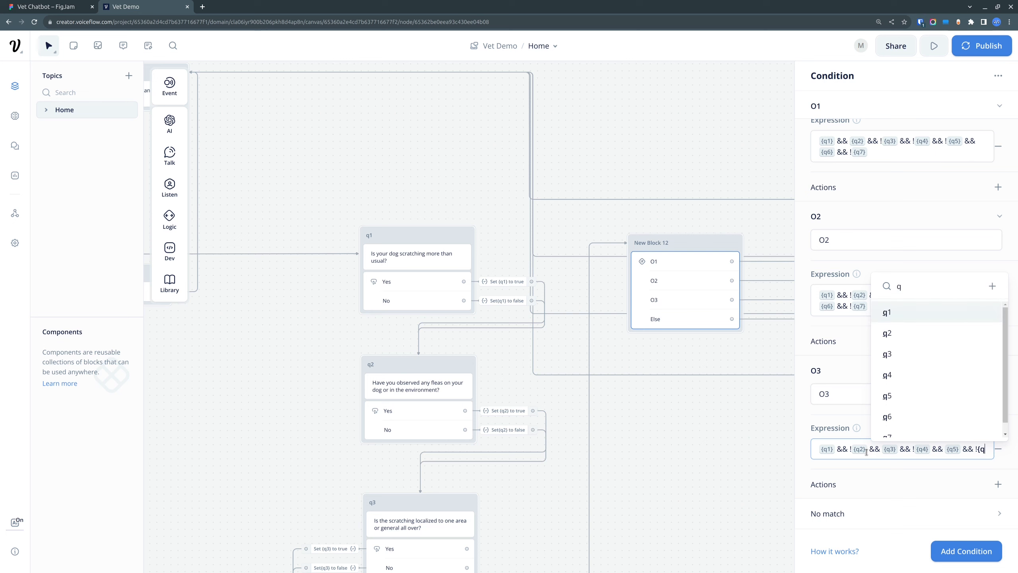
type("6")
key("Return")
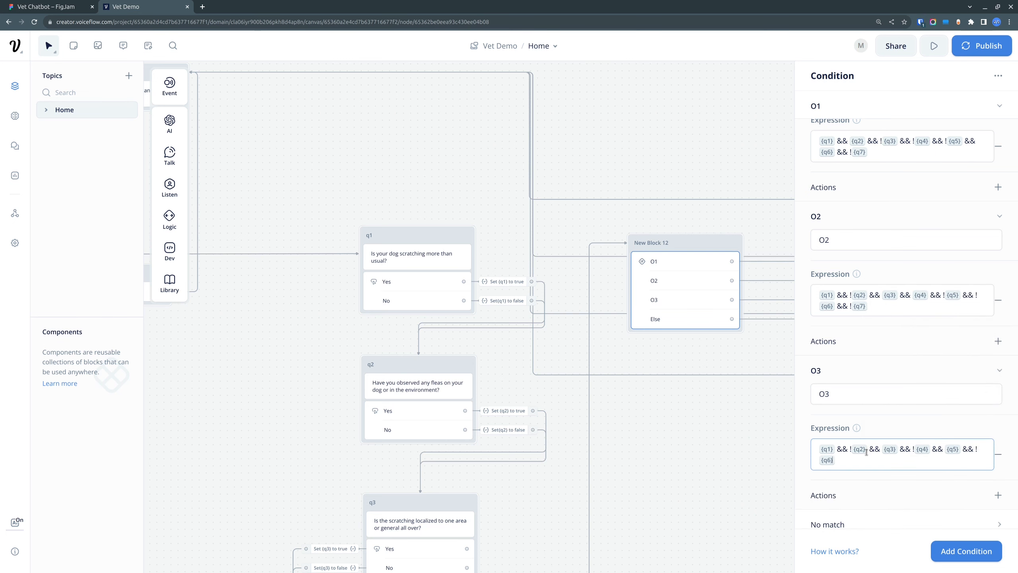
Step: Complete O3's expression with && !{q7} after checking Skin Irritation in the FigJam matrix, and reopen New Block 12's conditions in Voiceflow for review
type("&&")
left_click(81, 7)
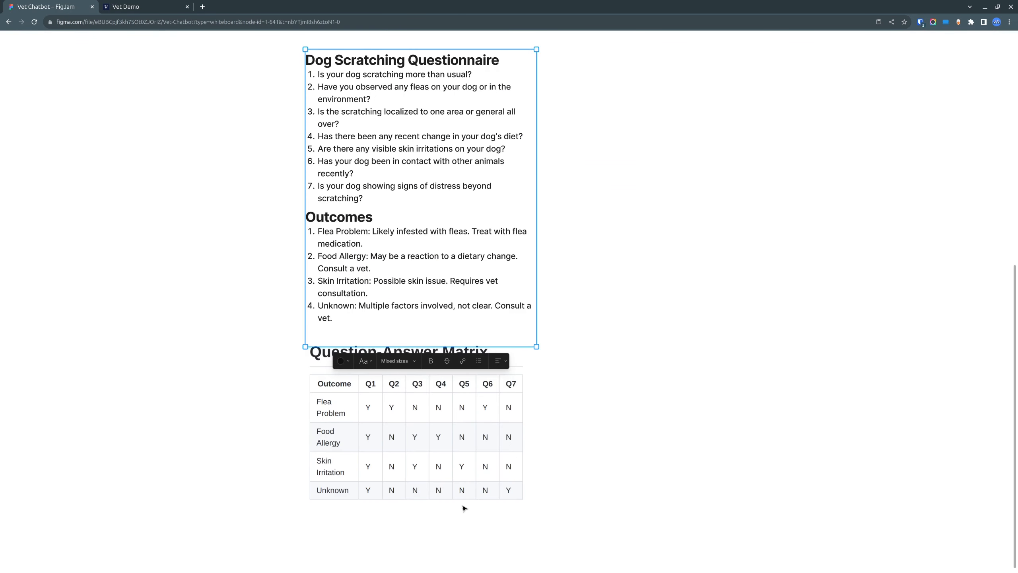
left_click(146, 6)
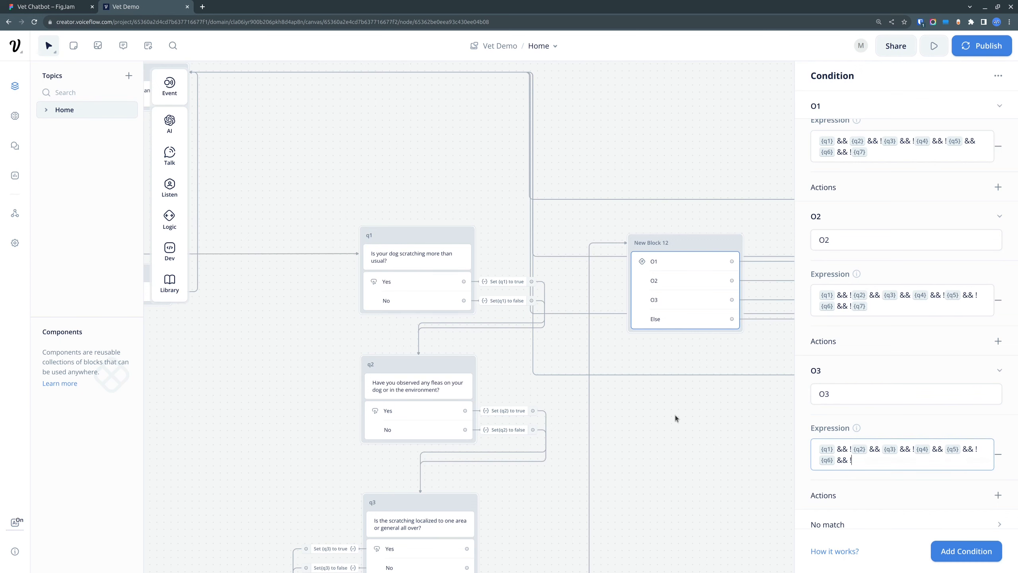
type("{q7")
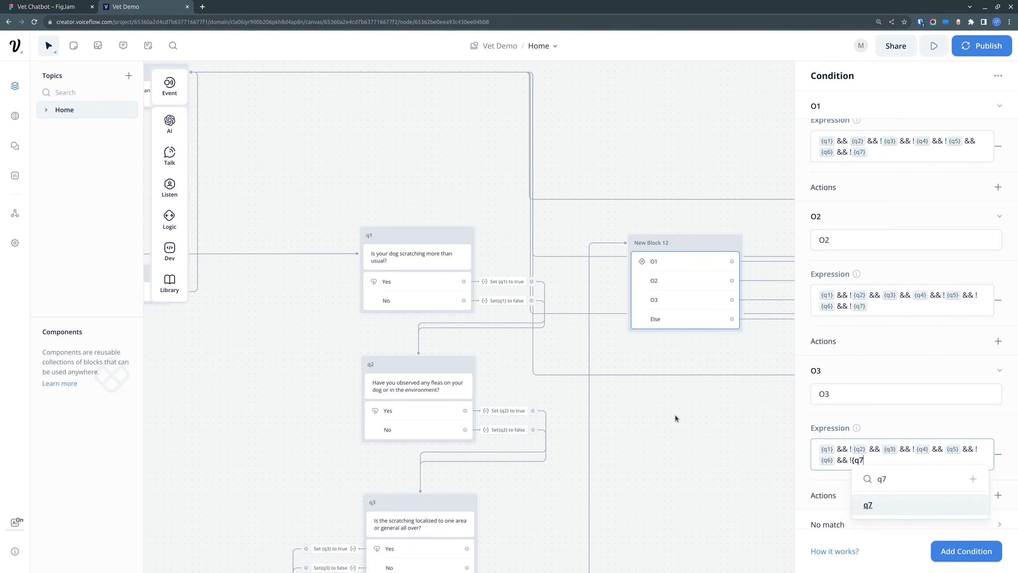
key("Return")
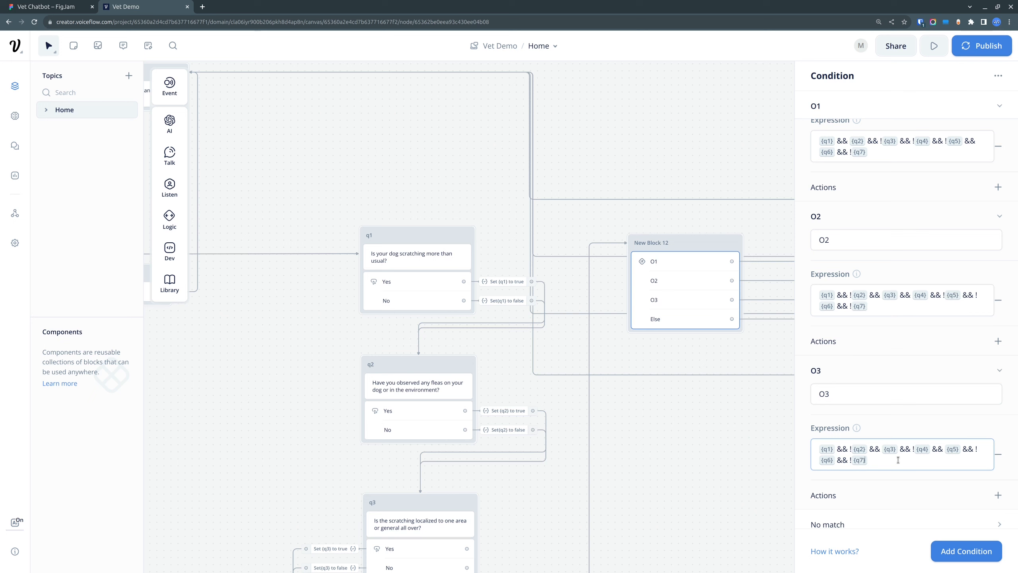
left_click(730, 440)
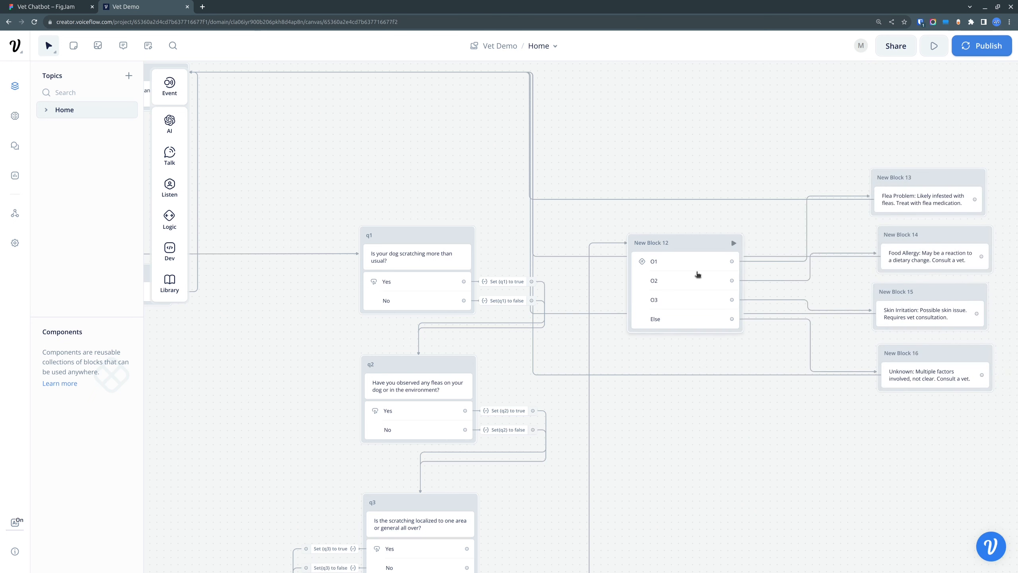
left_click(687, 267)
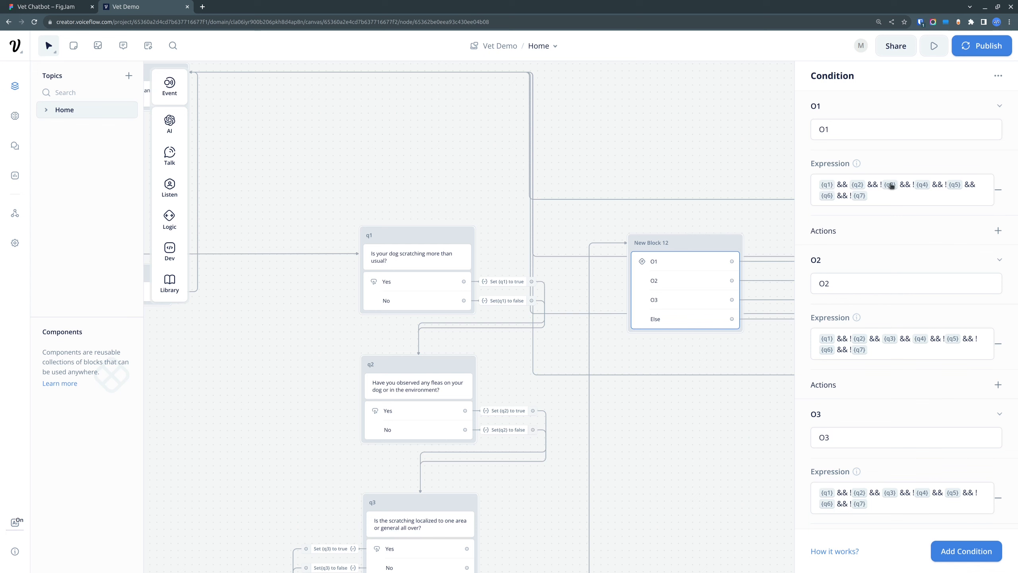
Step: Review O1's expression in New Block 12, including the negation in front of {q3}
left_click(881, 184)
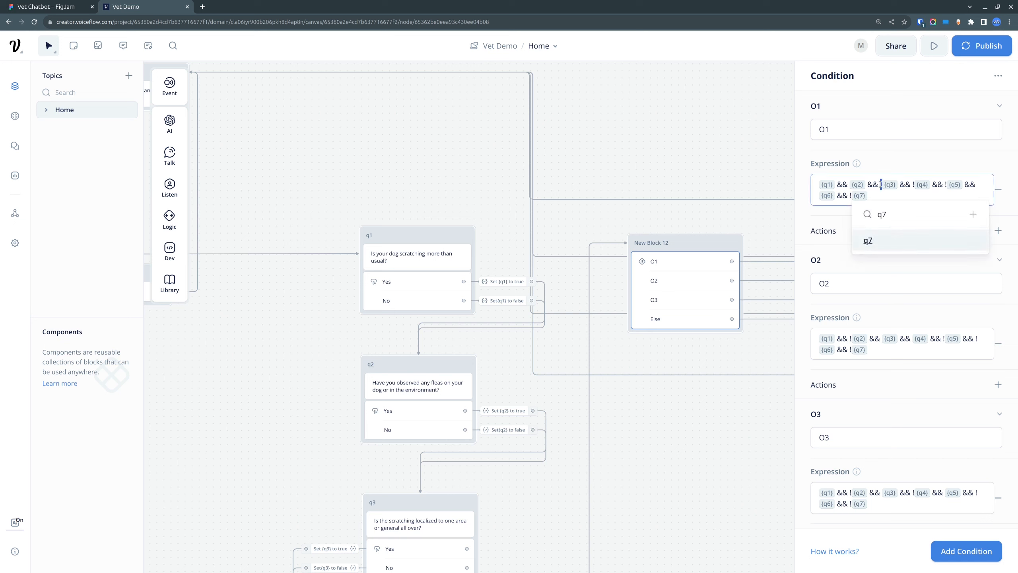
type("!")
left_click(903, 160)
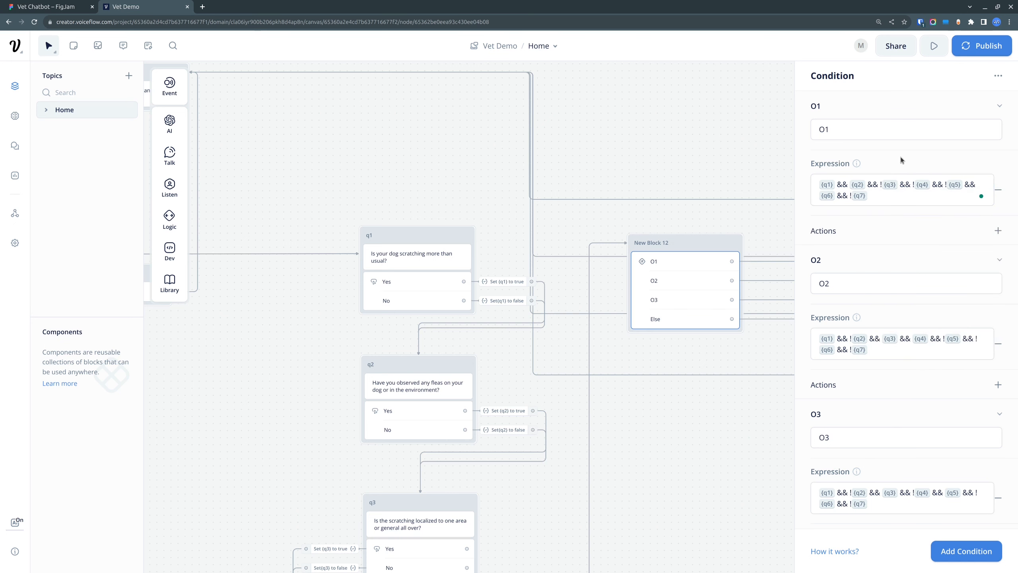
left_click_drag(862, 196, 819, 184)
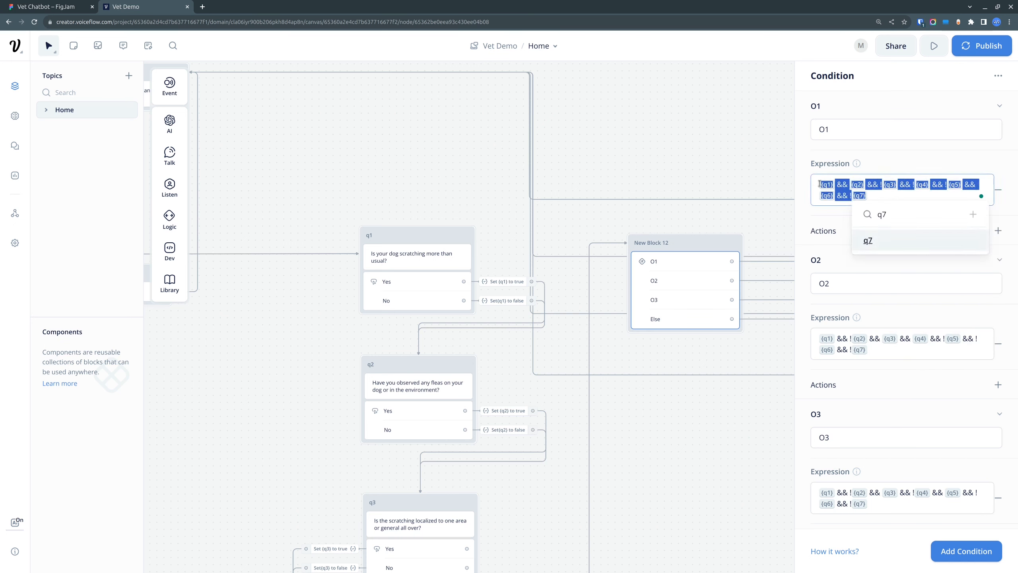
left_click(904, 163)
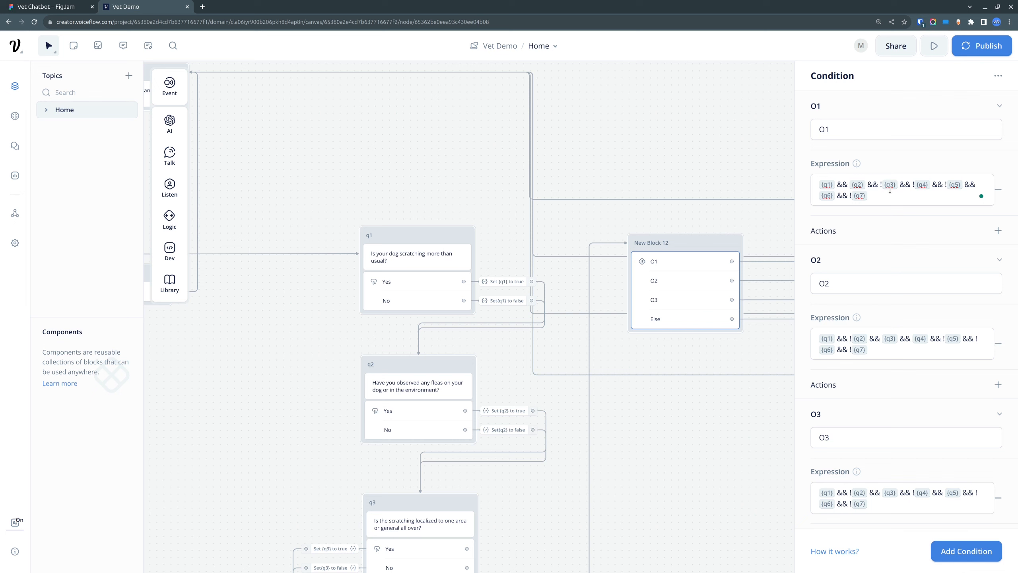
type("{")
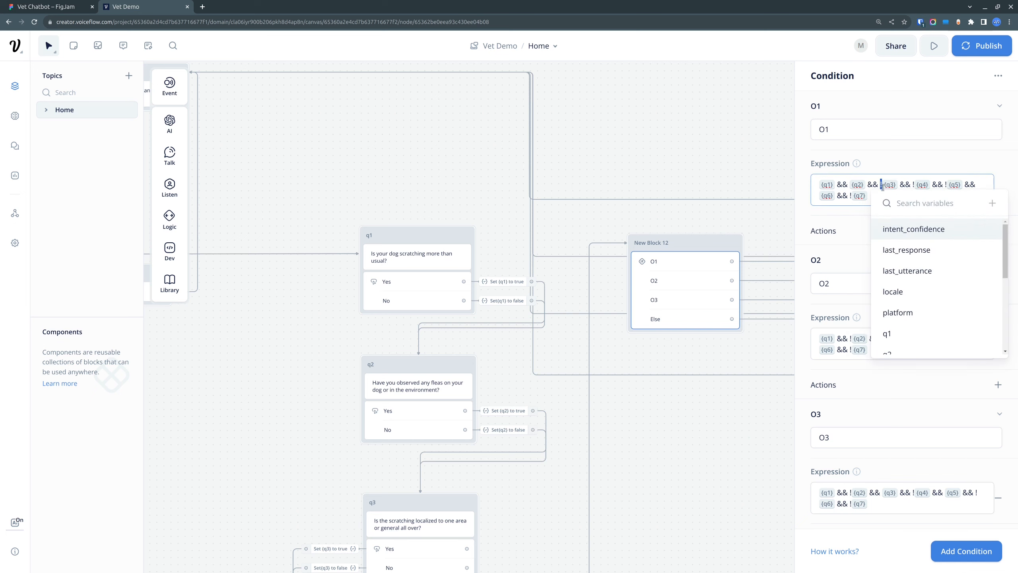
left_click(898, 163)
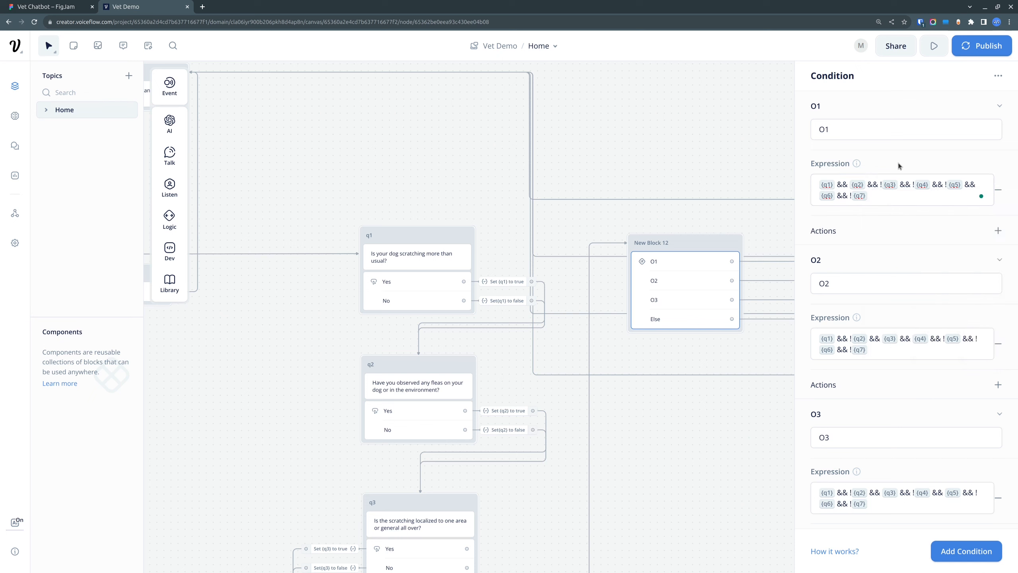
left_click_drag(885, 199, 797, 187)
left_click(880, 194)
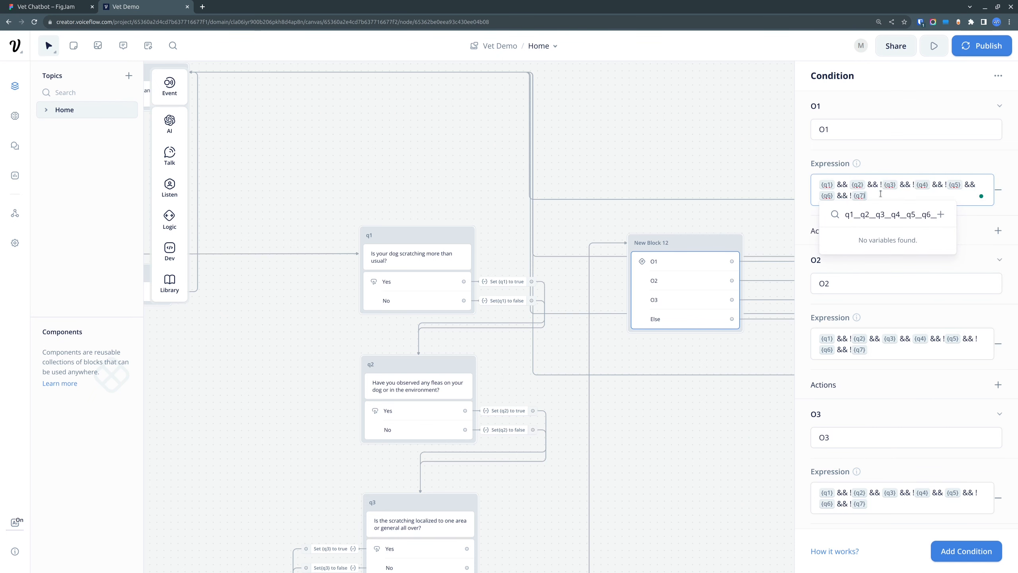
Step: Compare O1's expression with the Flea Problem row of the matrix in FigJam, and return to Voiceflow
left_click(55, 5)
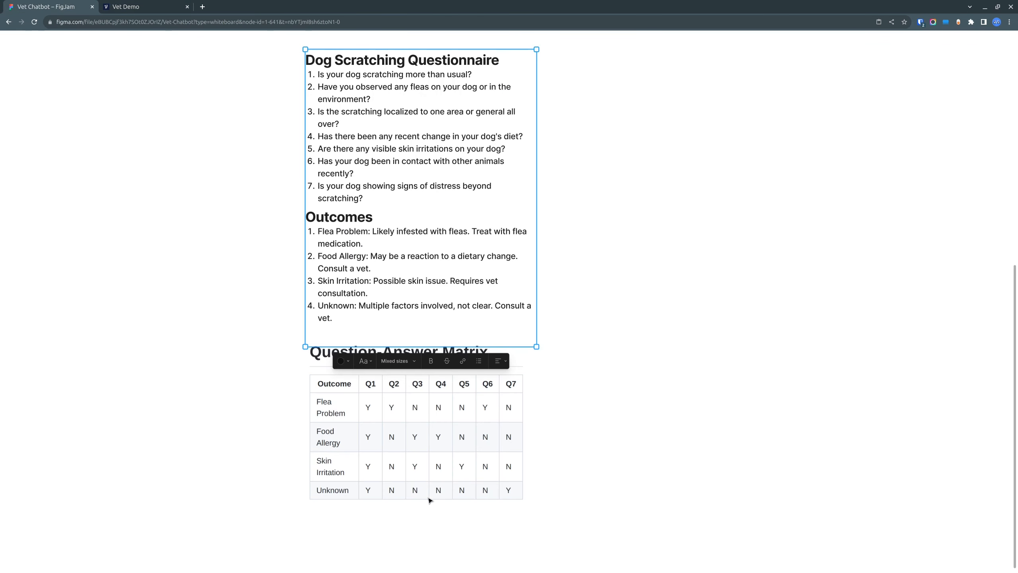
left_click(395, 410)
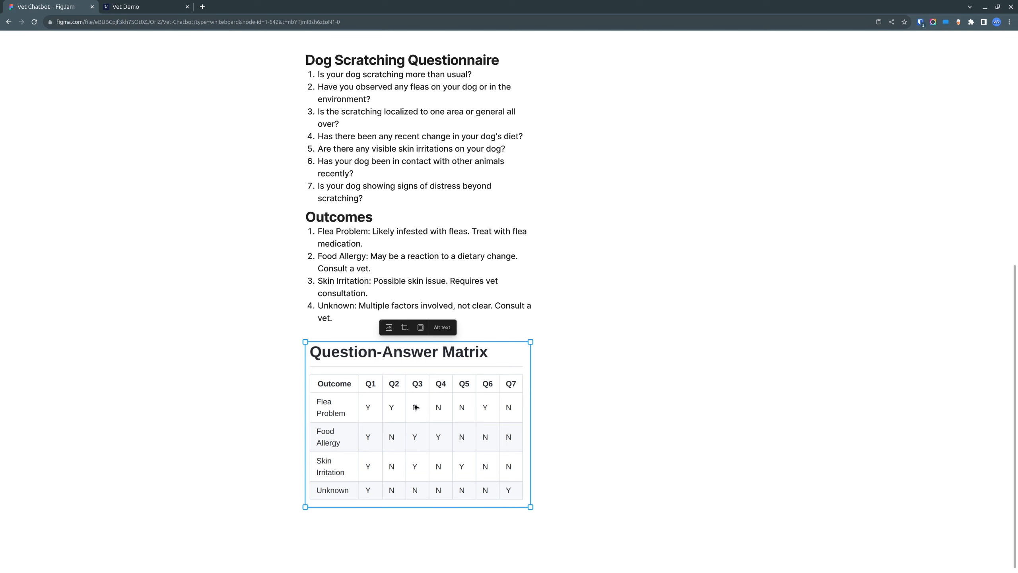
left_click(151, 7)
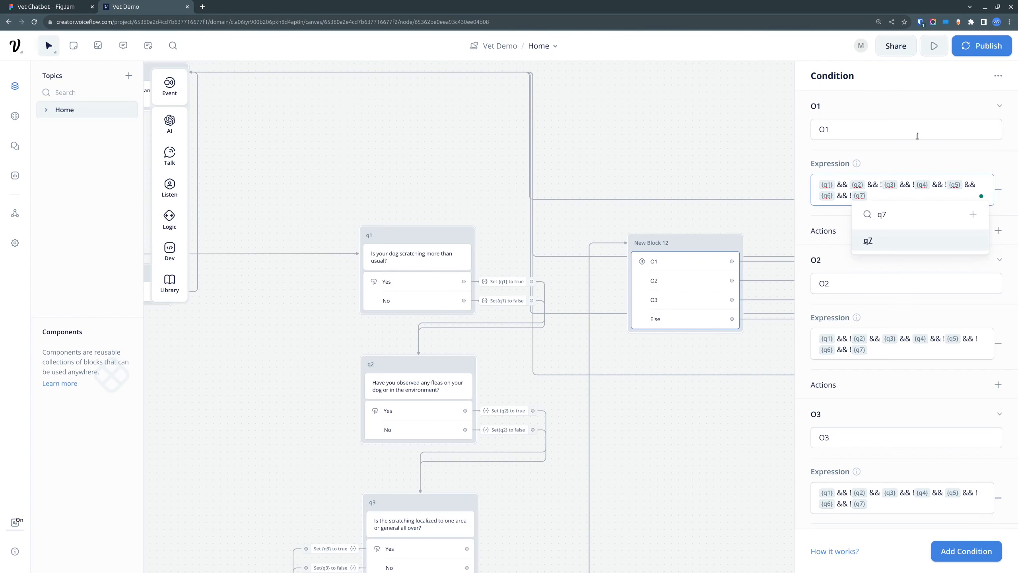
left_click(907, 155)
Step: Leave the condition editor, open the prototype test view and show the assistant's training status
mouse_move(673, 469)
left_mouse_down()
mouse_move(711, 303)
mouse_move(619, 224)
mouse_move(673, 453)
left_mouse_up()
left_click(674, 453)
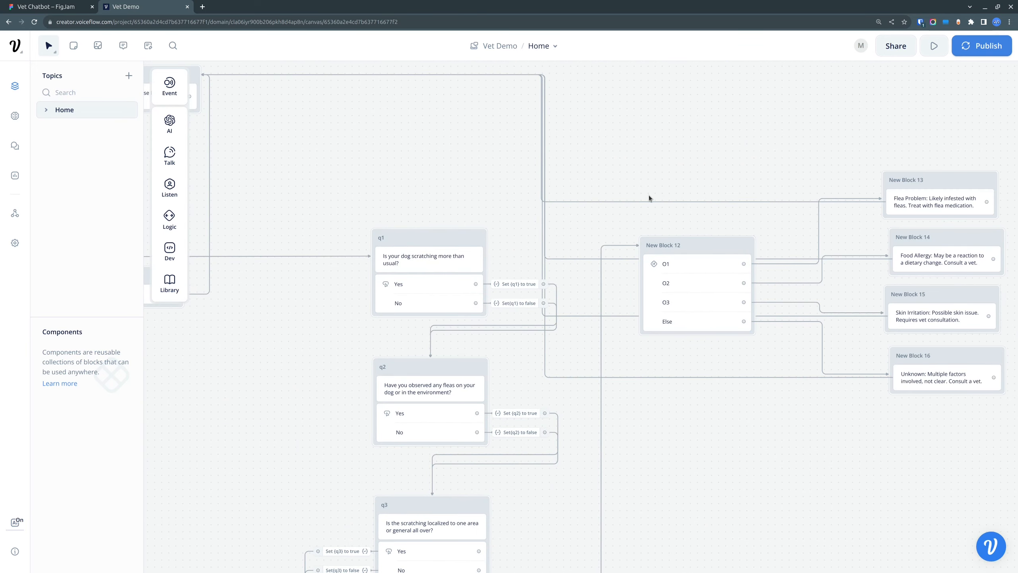
left_click(934, 46)
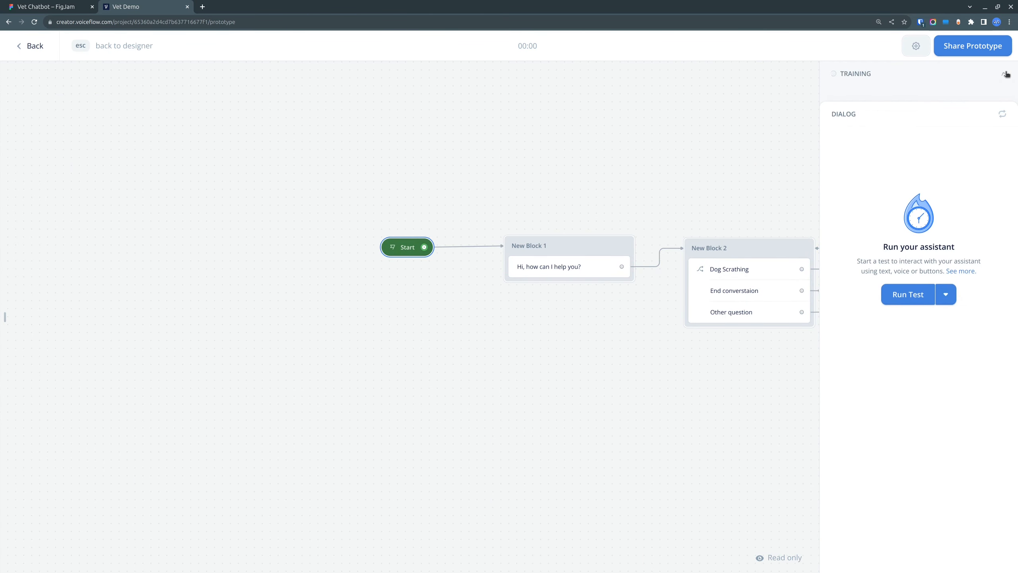
left_click(926, 195)
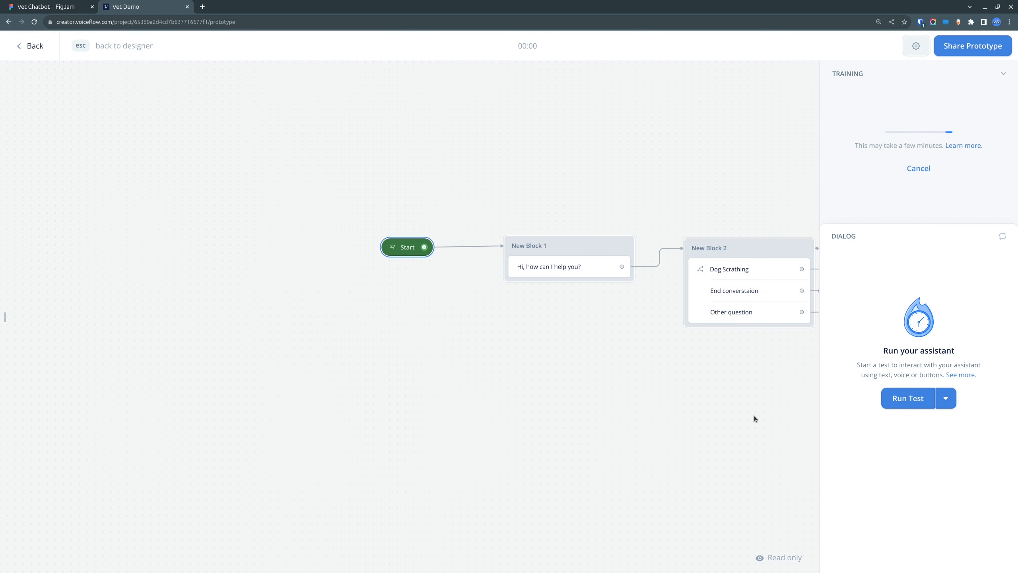
Step: Look over the conversation flow from the Start block through the questionnaire blocks
left_click_drag(751, 415, 366, 398)
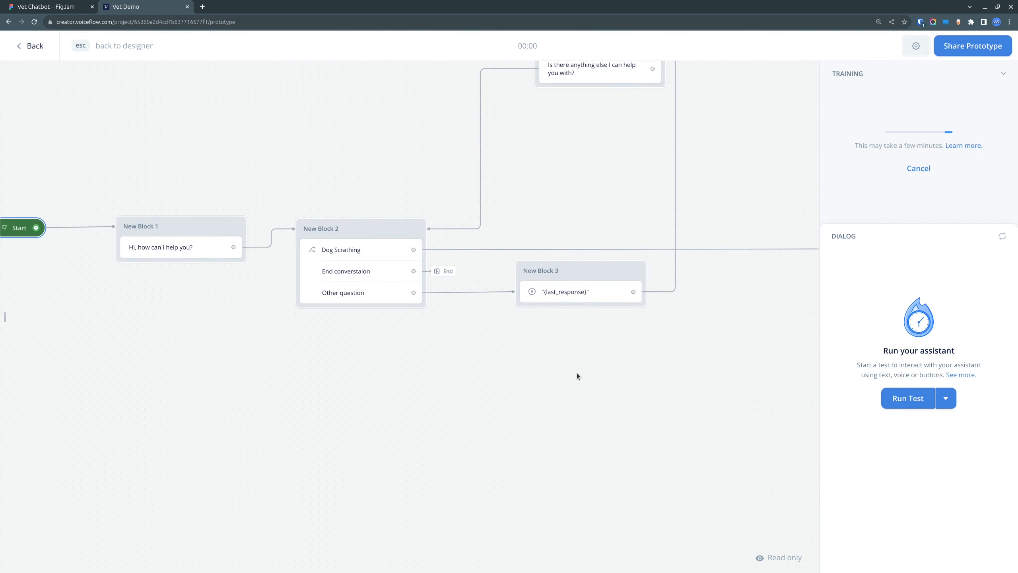
scroll(637, 384, "down", 2)
left_click_drag(716, 394, 271, 254)
mouse_move(660, 387)
left_mouse_down()
mouse_move(617, 307)
mouse_move(664, 176)
mouse_move(665, 378)
left_mouse_up()
left_click_drag(487, 369, 562, 430)
left_click_drag(322, 385, 506, 478)
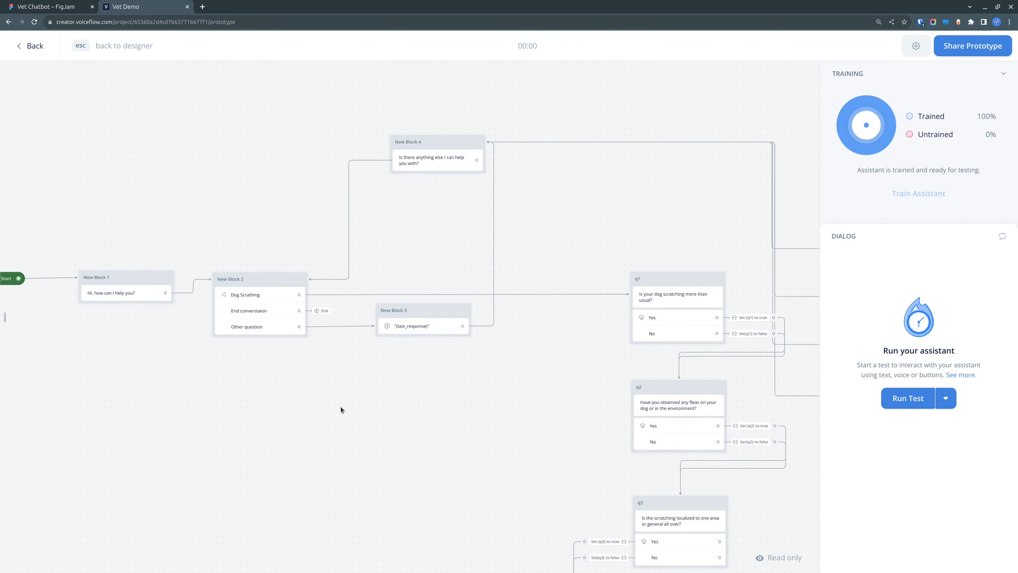
left_click_drag(341, 409, 475, 368)
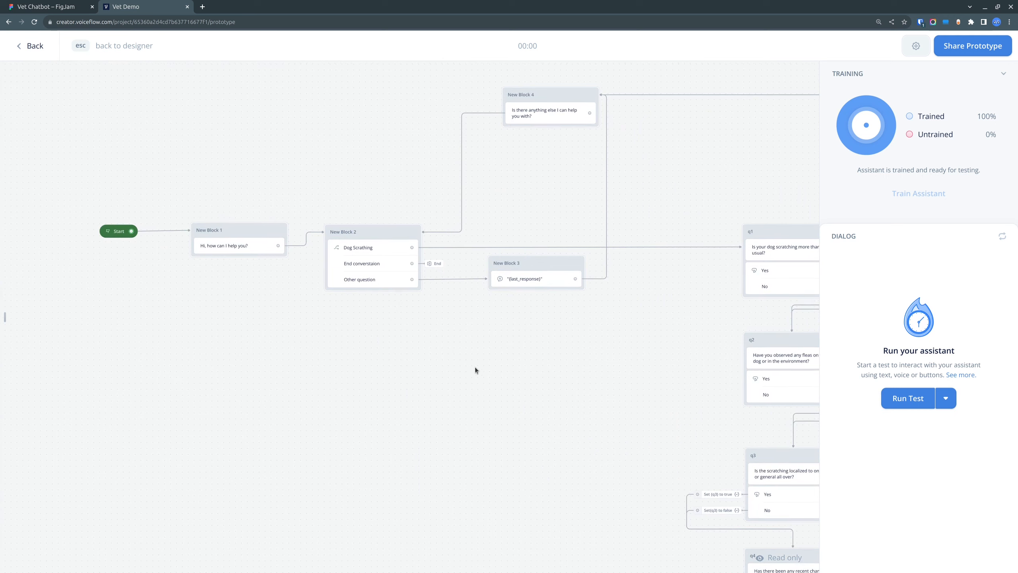
Step: Run the test and send the message "My dog is scratching" to the assistant
left_click(912, 403)
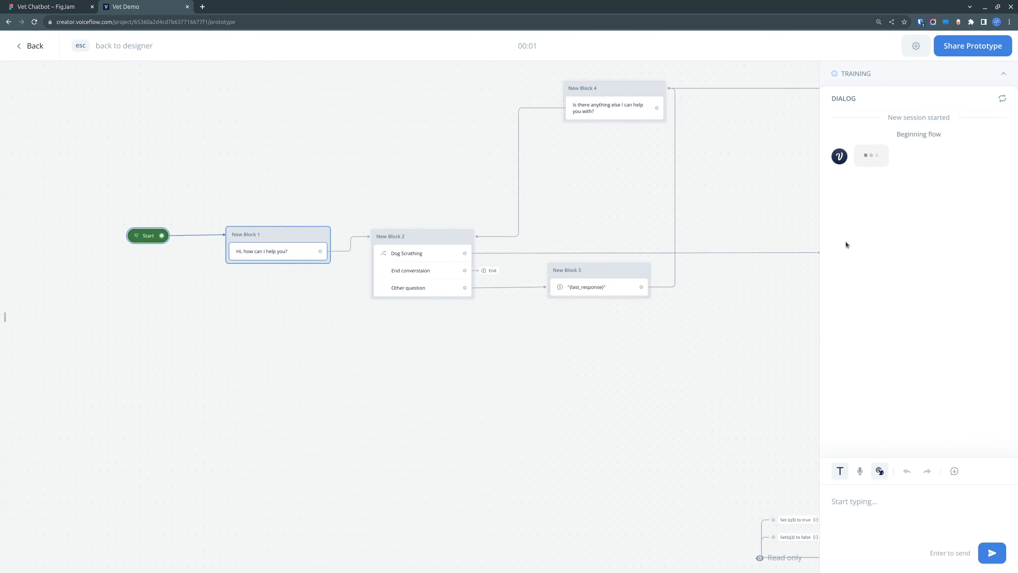
left_click(888, 505)
type("My d")
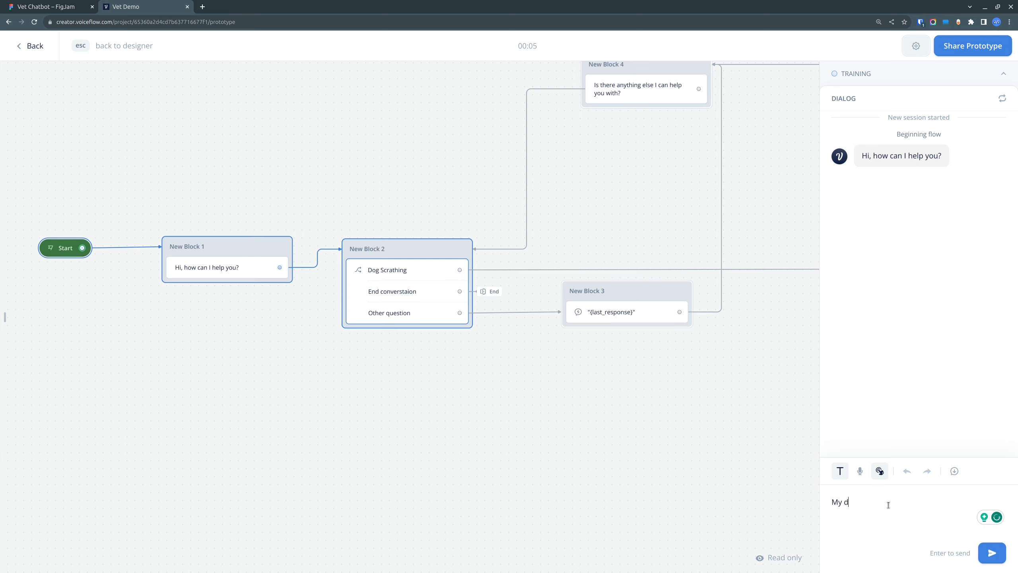
type("og is scratching")
key("Return")
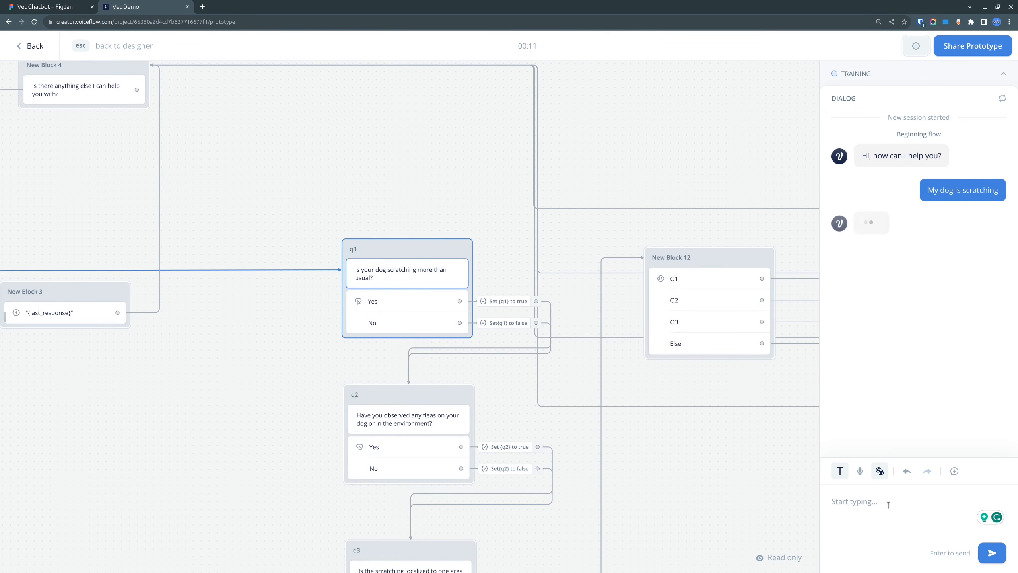
Step: Consult the answer matrix in FigJam, and in the Voiceflow test answer Yes about increased scratching and No about fleas
left_click_drag(184, 401, 289, 378)
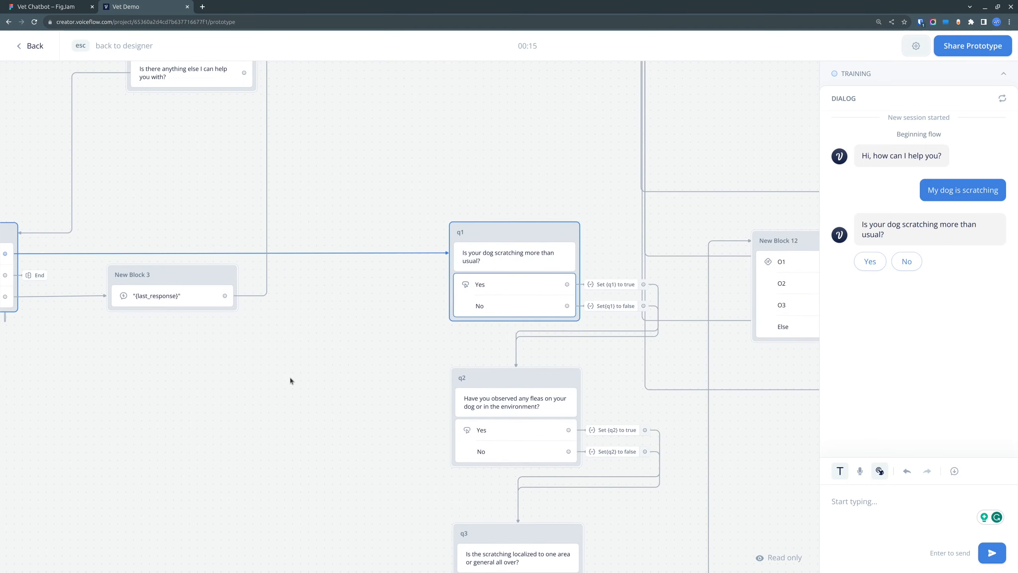
left_click(56, 6)
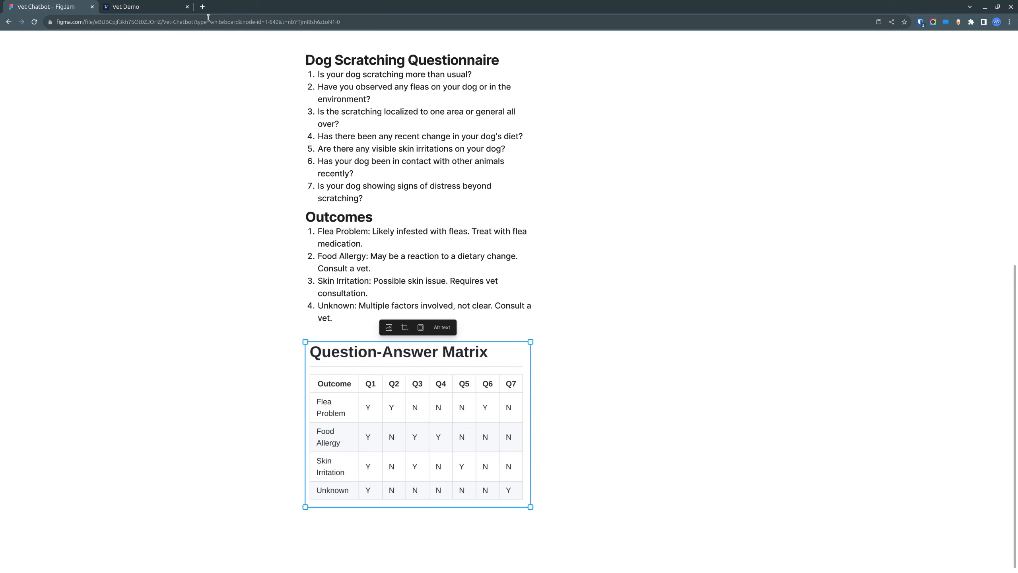
left_click(160, 7)
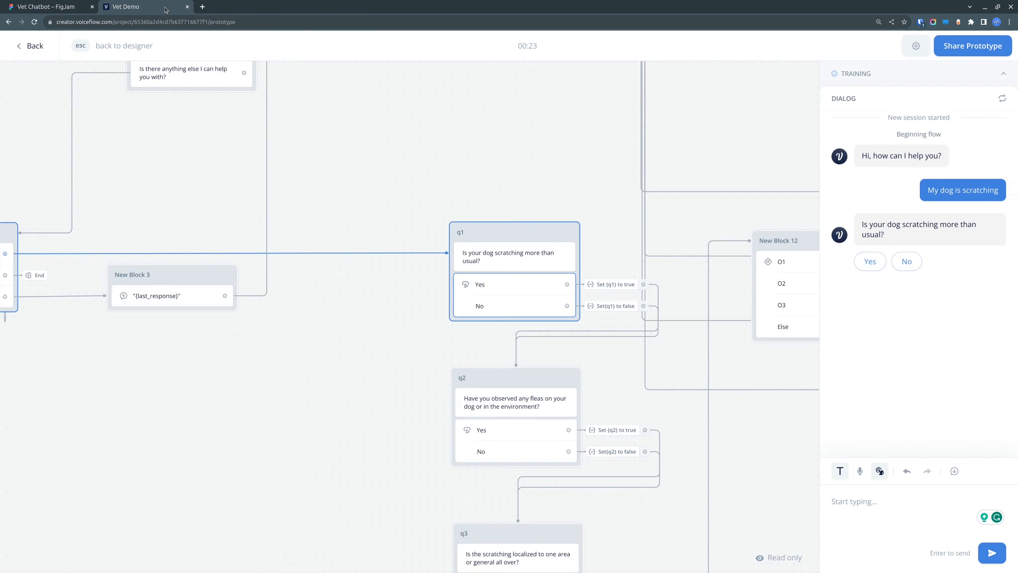
left_click(873, 263)
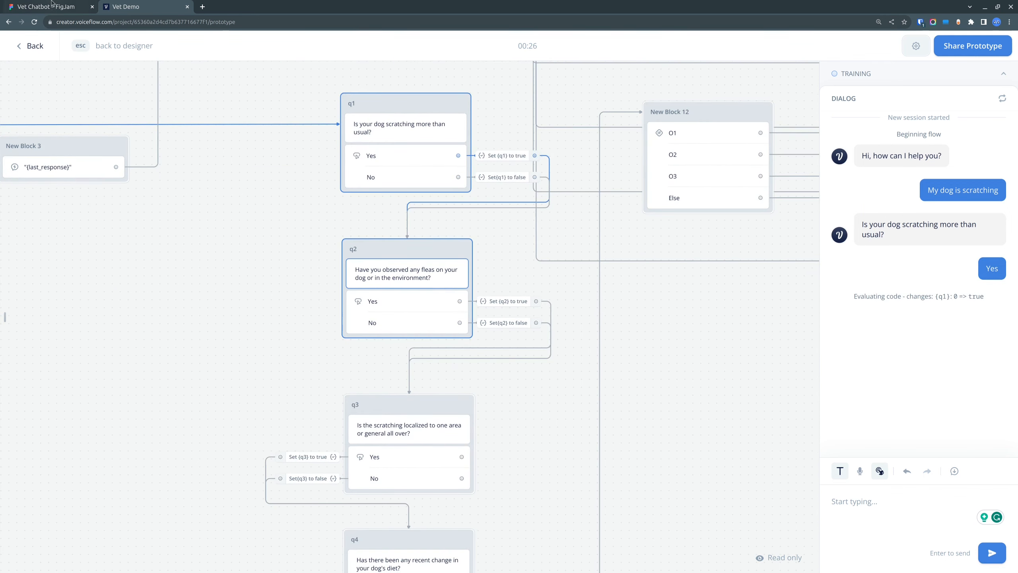
left_click(52, 5)
left_click(145, 7)
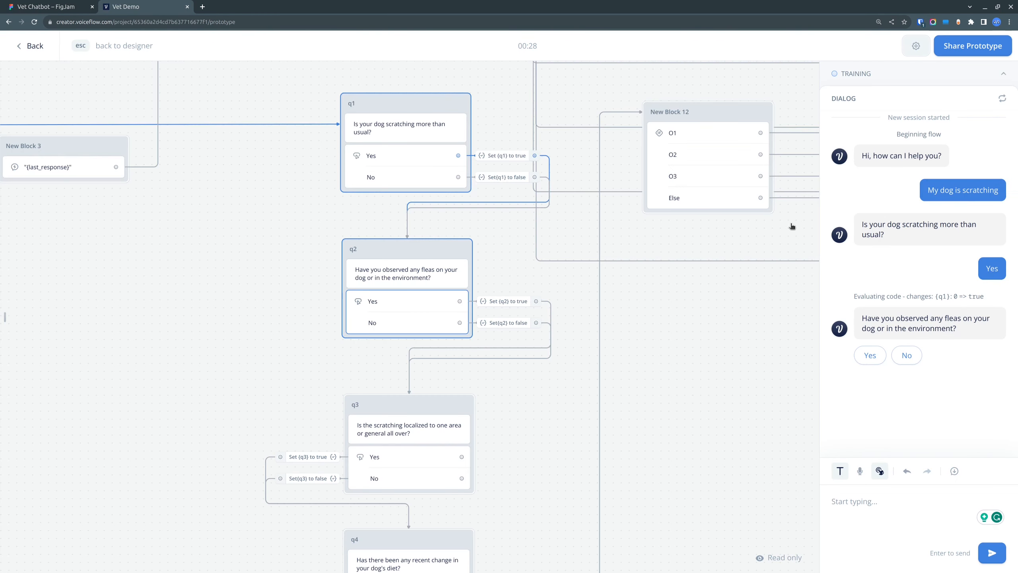
left_click(905, 355)
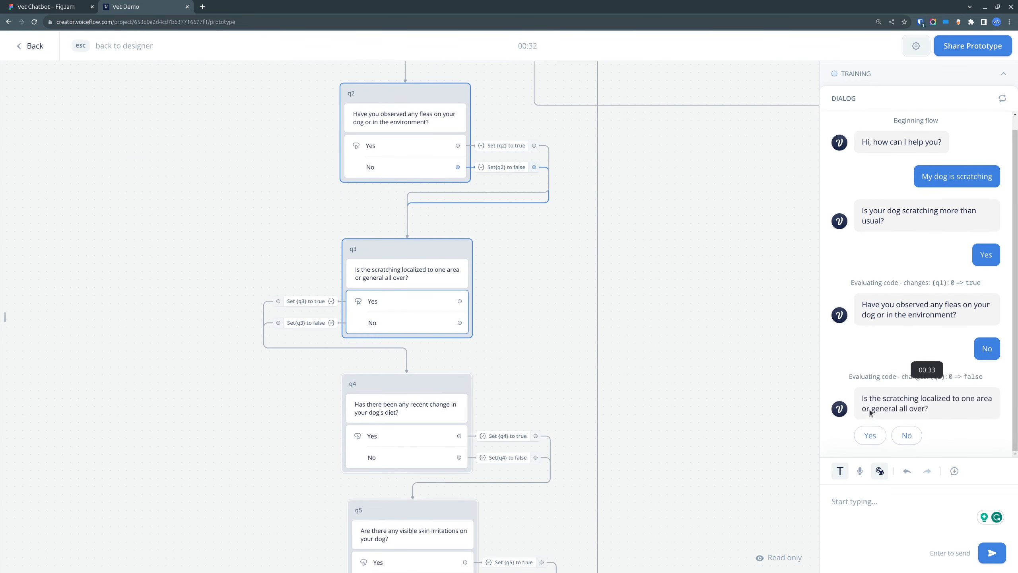
Step: Answer Yes to the localized scratching and diet change questions, checking the Food Allergy row in FigJam between them
left_click(870, 435)
key("ctrl+1")
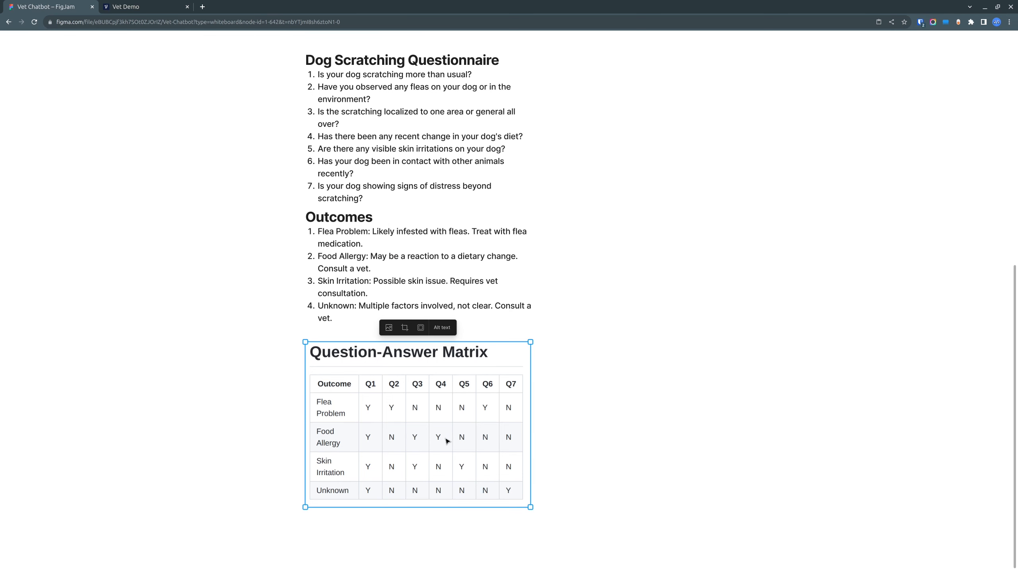
key("ctrl+2")
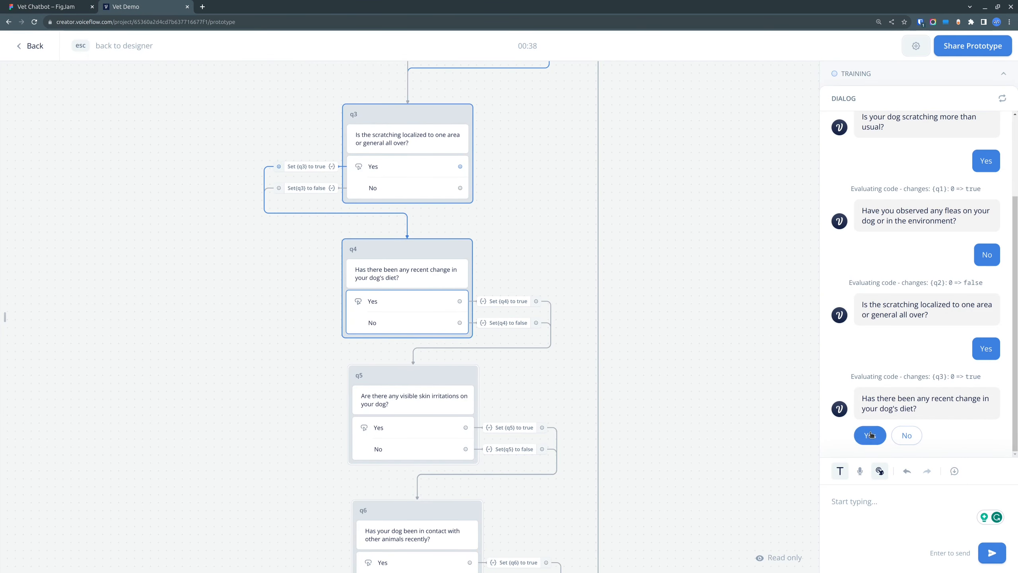
left_click(870, 435)
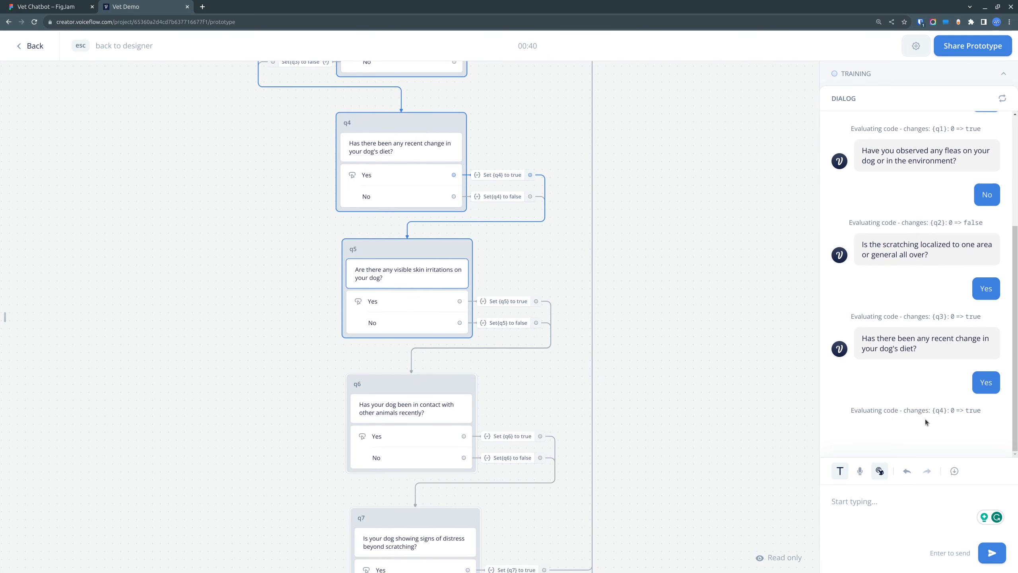
Step: Answer No to the questions about skin irritations, contact with other animals, and distress beyond scratching
left_click(909, 436)
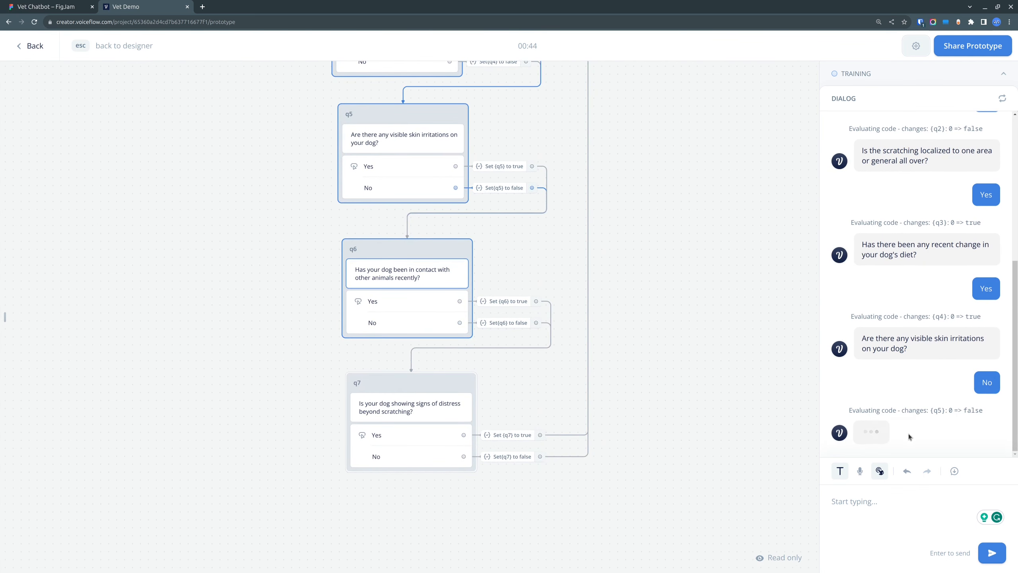
left_click(910, 436)
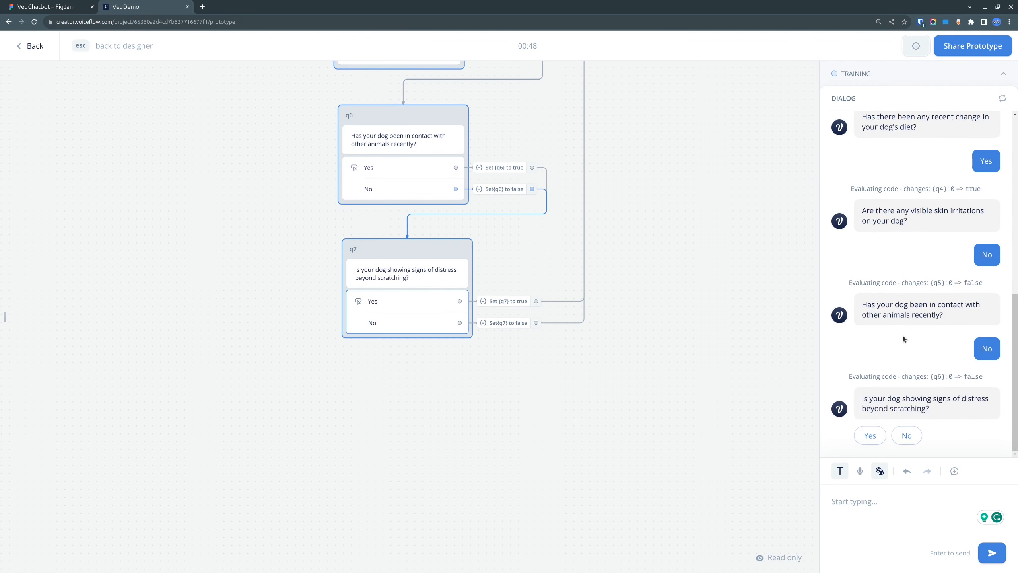
left_click(916, 440)
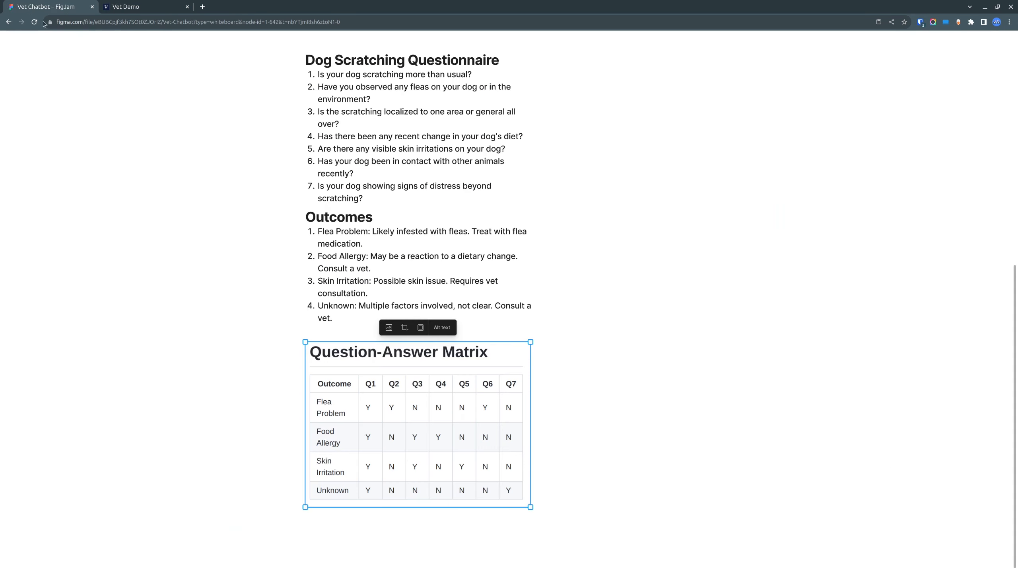
Step: Check the test's outcome against the FigJam matrix, and review the answered path and dialog history in Voiceflow
left_click(17, 6)
left_click(153, 7)
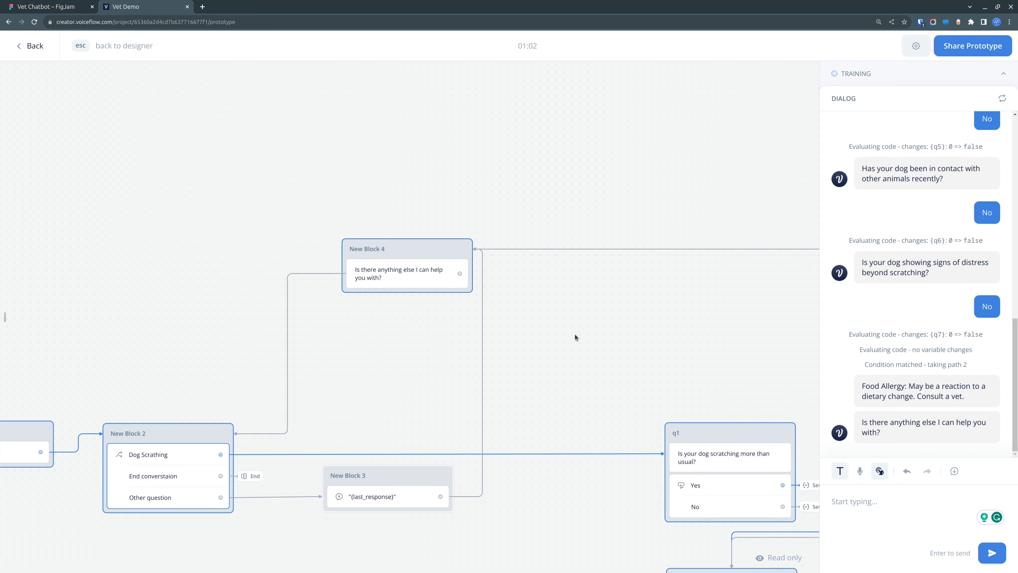
left_click_drag(616, 382, 459, 162)
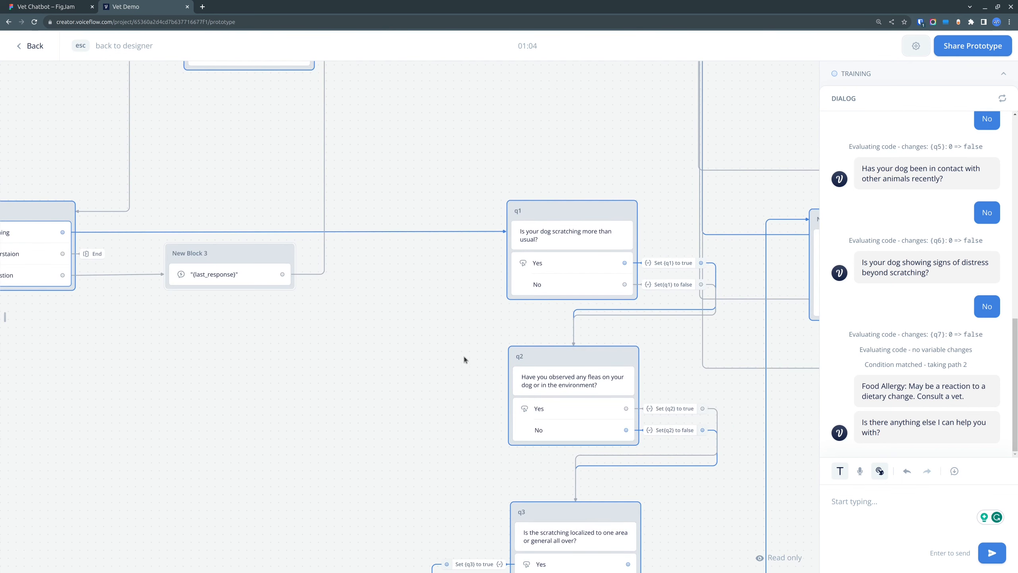
scroll(904, 226, "up", 5)
scroll(904, 227, "up", 6)
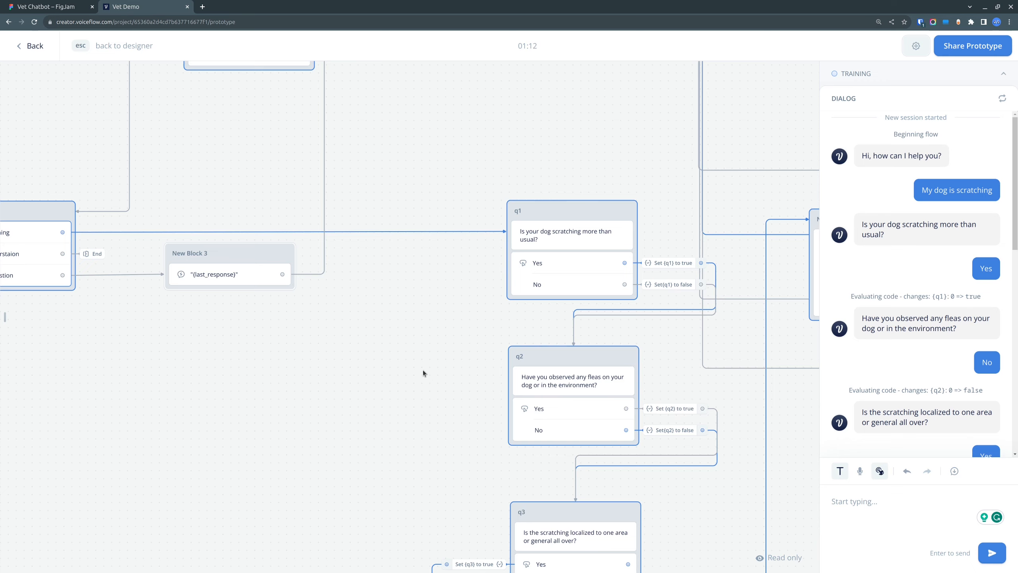
Step: Trace the highlighted test path through the questionnaire blocks from q1 downward to the condition block and outcome texts, comparing it with the dialog log
left_click_drag(464, 363, 323, 188)
left_click_drag(237, 296, 286, 289)
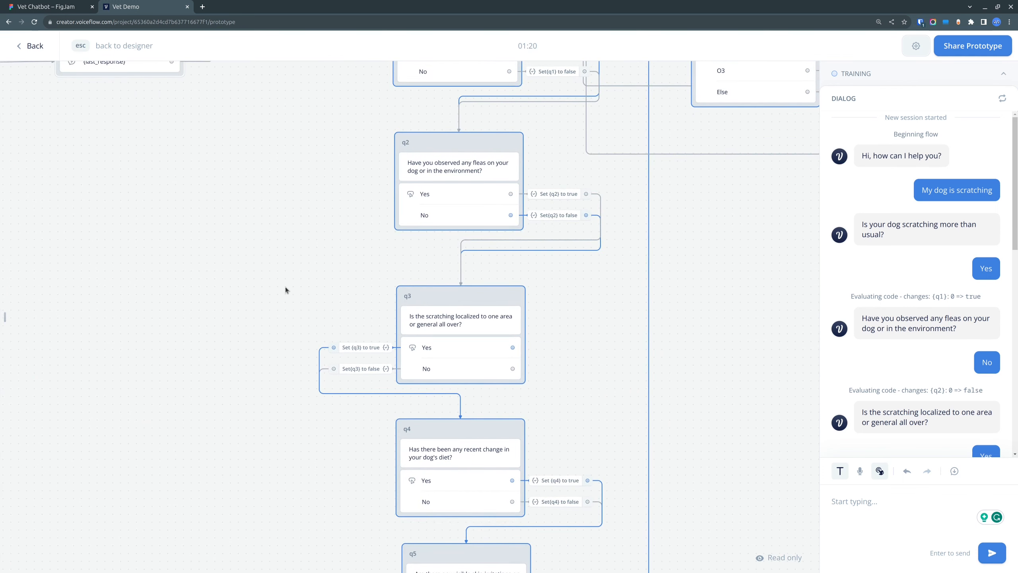
scroll(312, 321, "down", 3)
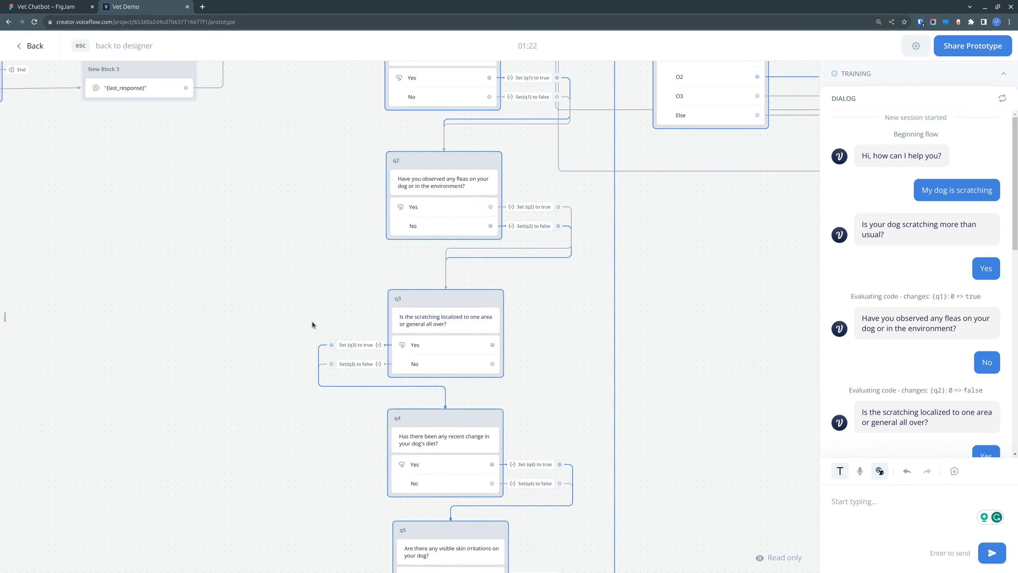
left_click_drag(650, 295, 489, 146)
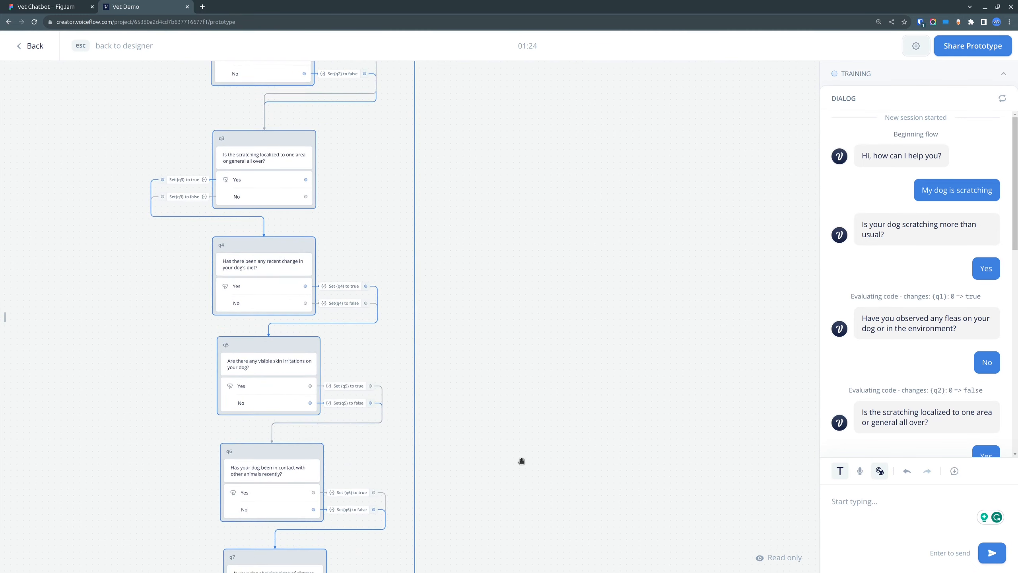
left_click_drag(521, 462, 450, 365)
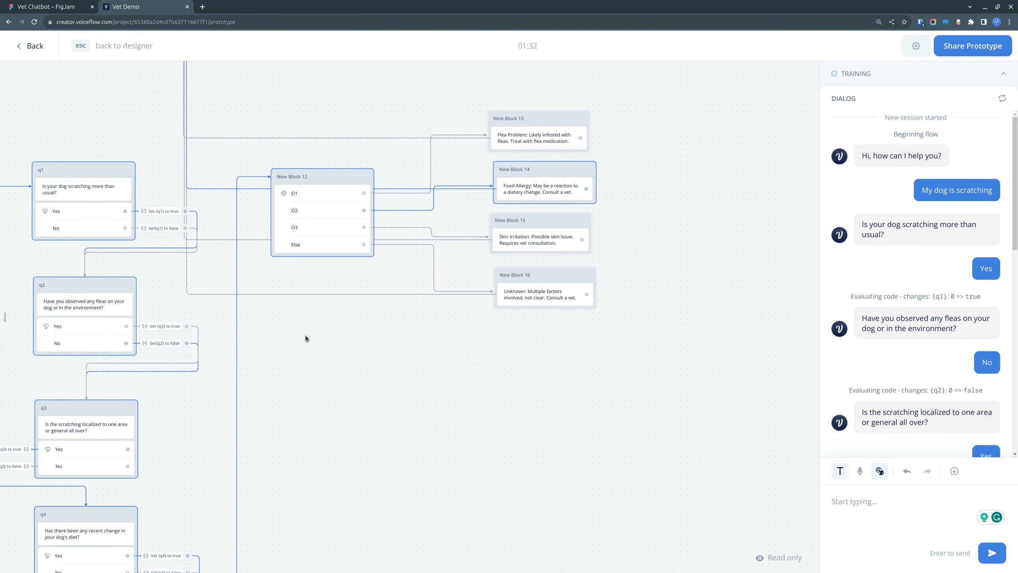
scroll(306, 335, "right", 1)
scroll(880, 307, "down", 10)
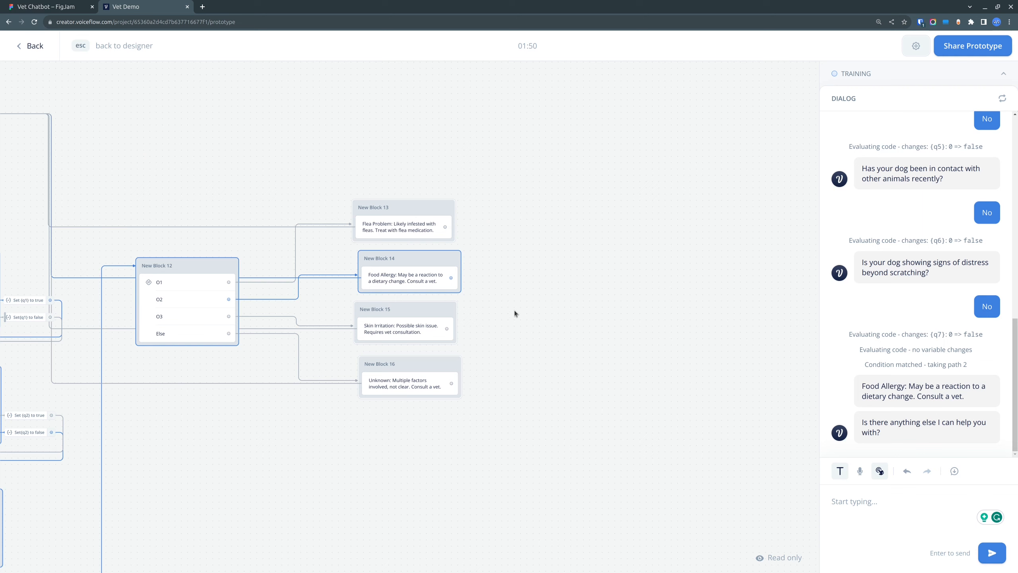
Step: Examine the link from the outcome texts back to the "Is there anything else I can help you with?" block, and the condition block's O1, O2, O3 and Else branches
left_click_drag(216, 177, 635, 299)
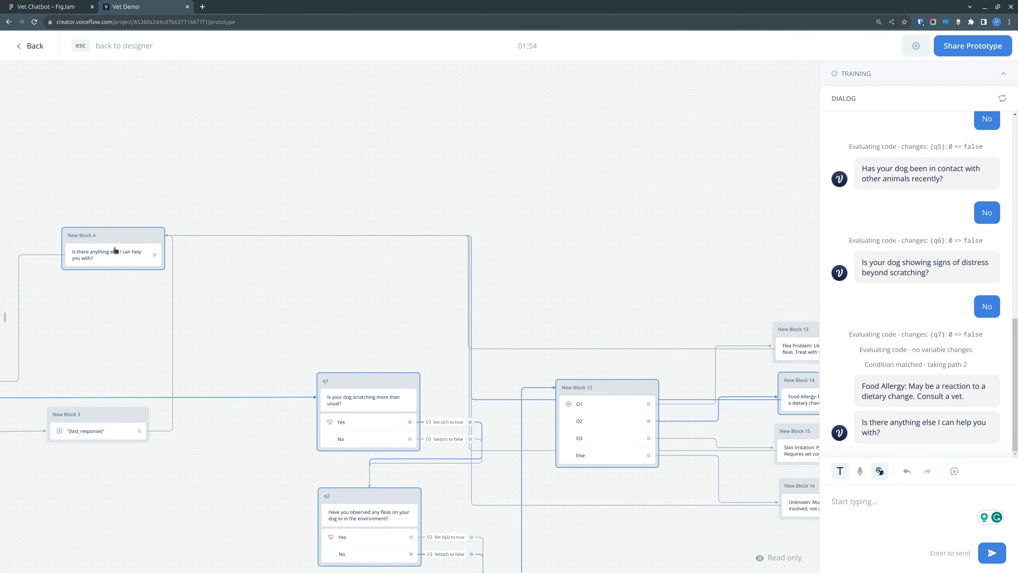
left_click_drag(598, 292, 329, 184)
left_click_drag(329, 471, 549, 440)
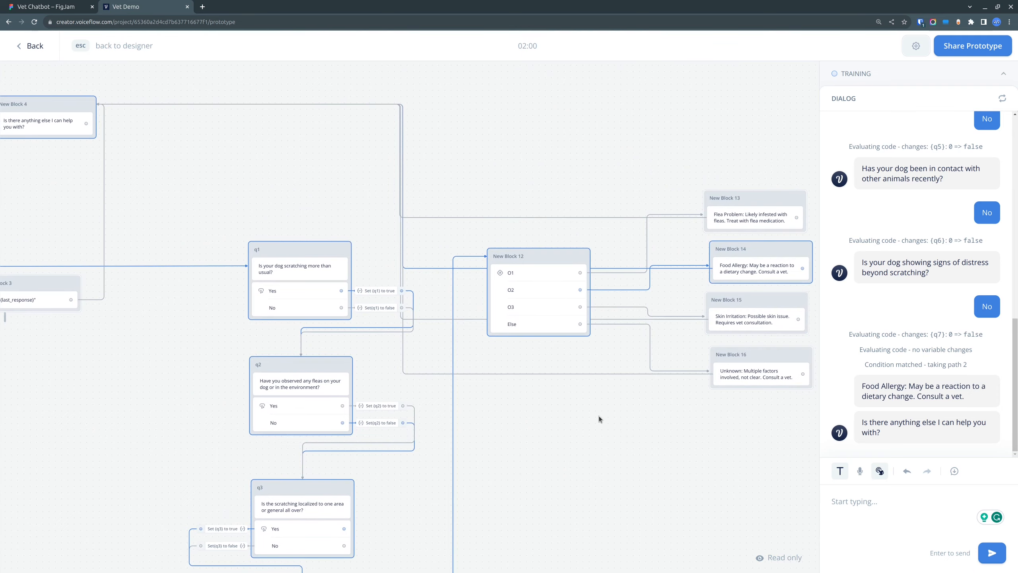
left_click_drag(641, 432, 494, 387)
scroll(515, 304, "up", 3)
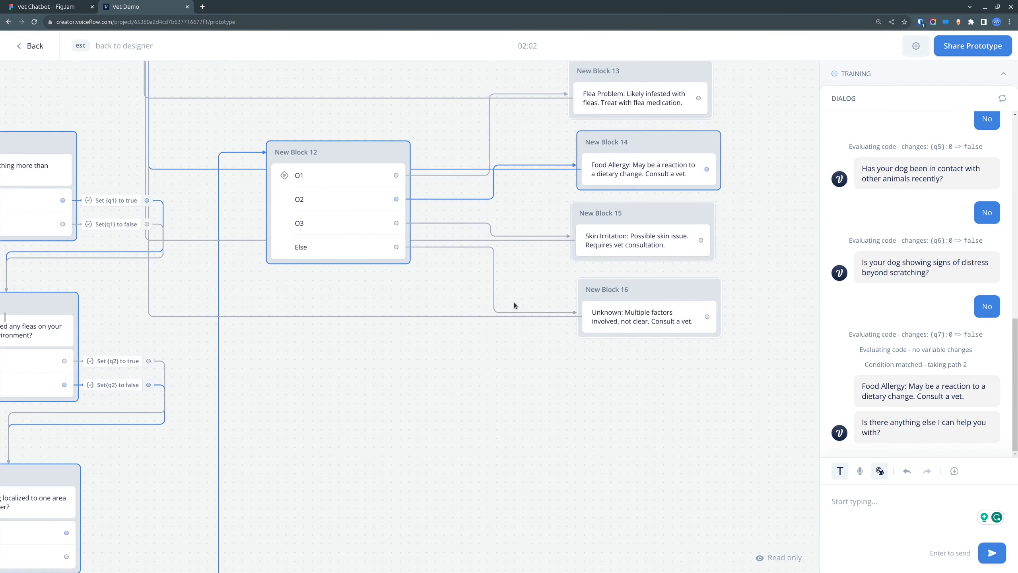
scroll(514, 303, "down", 2)
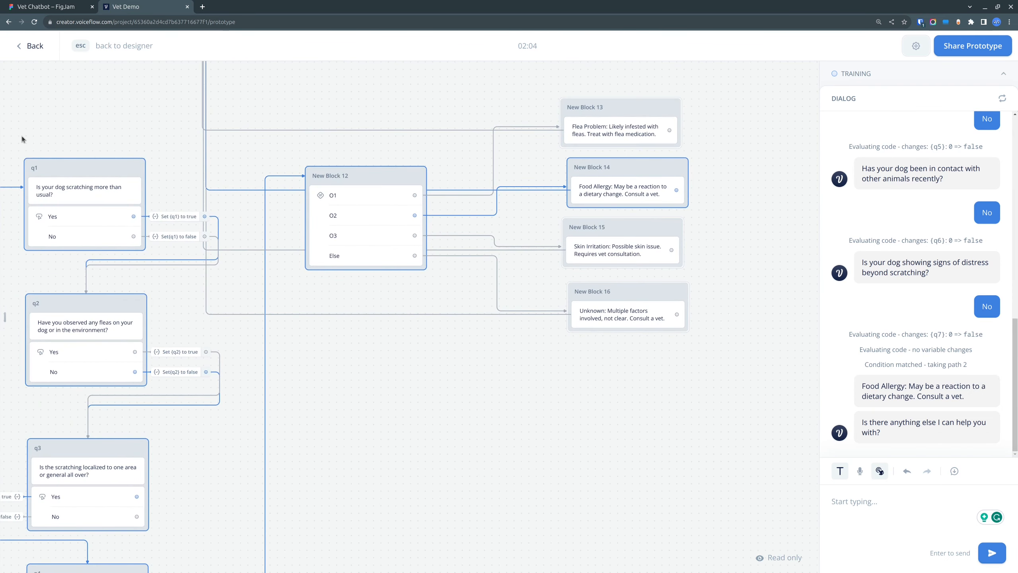